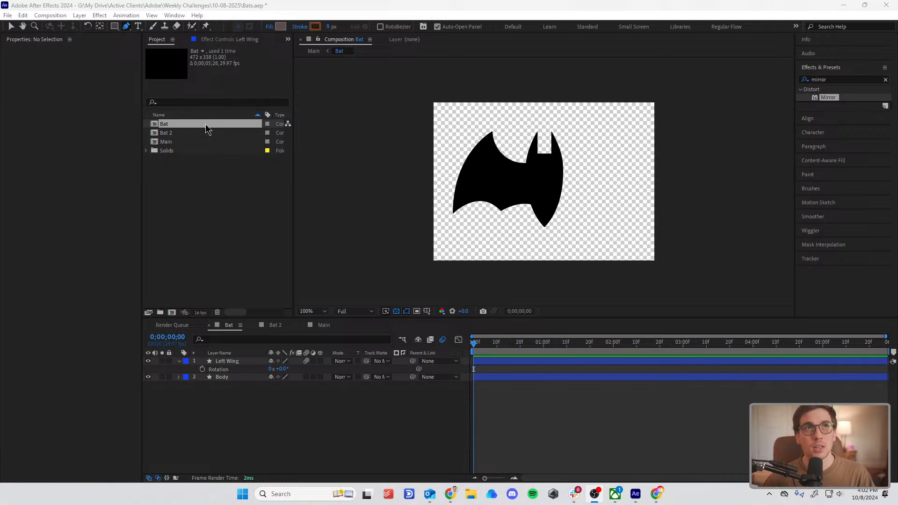
pyautogui.click(176, 124)
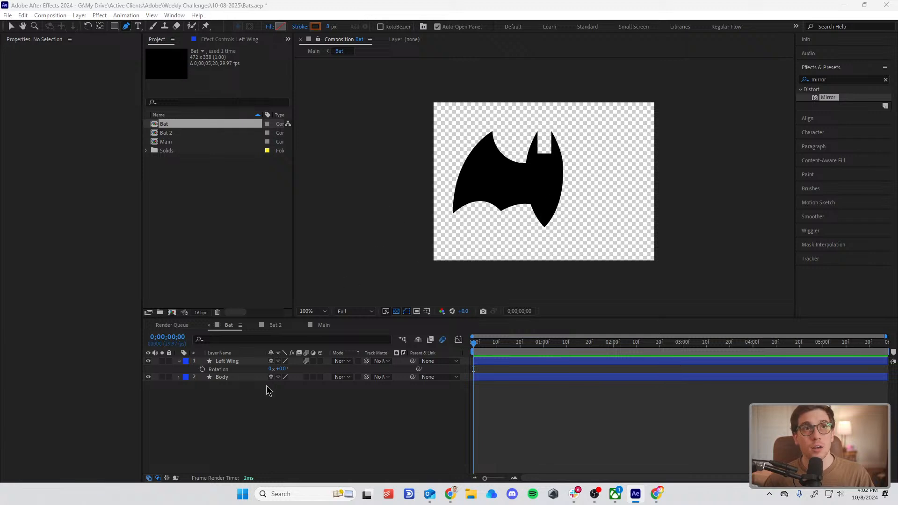
pyautogui.click(244, 378)
pyautogui.click(241, 364)
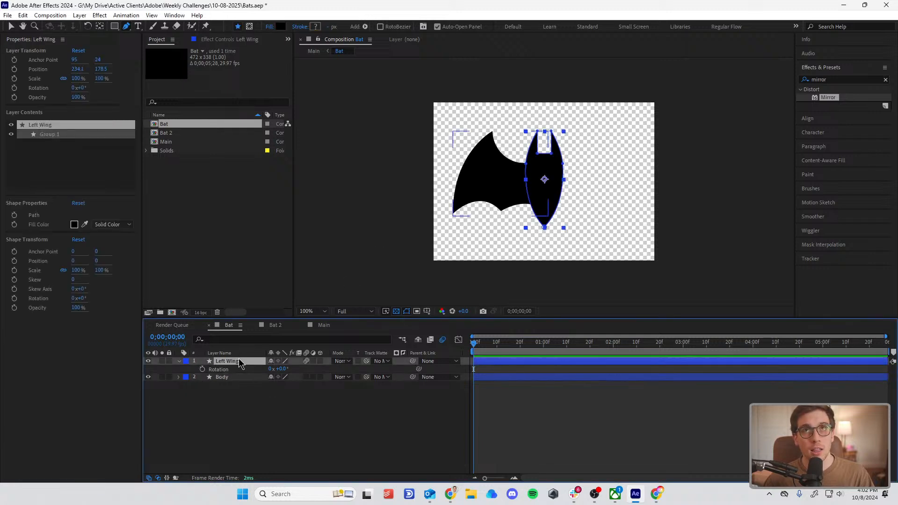
pyautogui.click(240, 428)
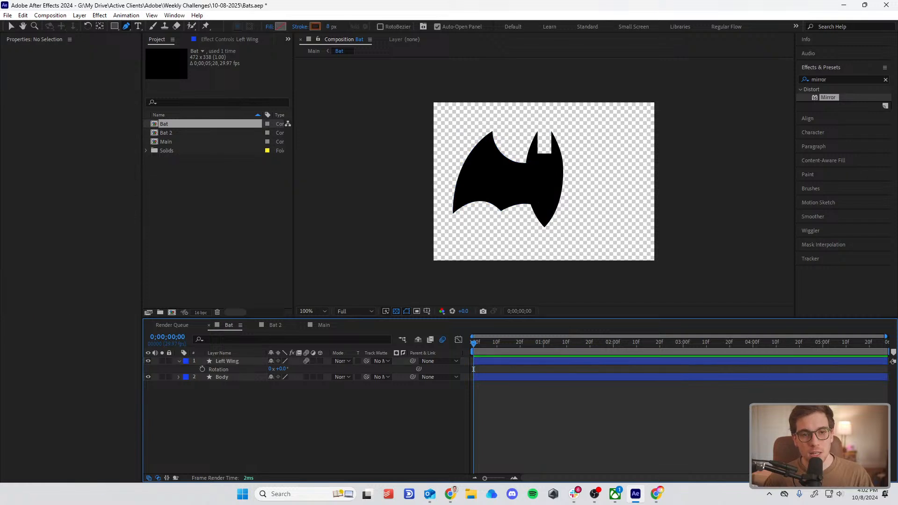
pyautogui.hotkey('alt', 'Tab')
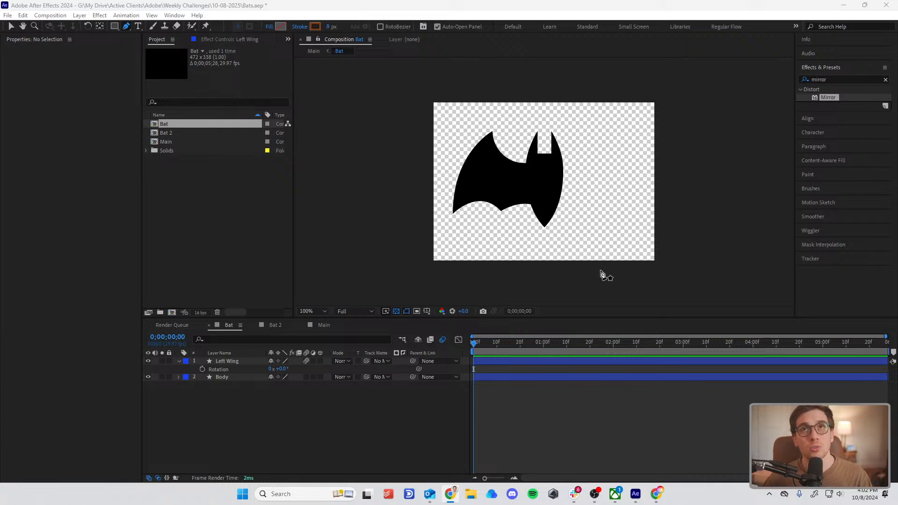
# Step: Trace the body's curved right side with the Pen tool, from its lower tip to the right ear tip and down into the notch
pyautogui.click(544, 227)
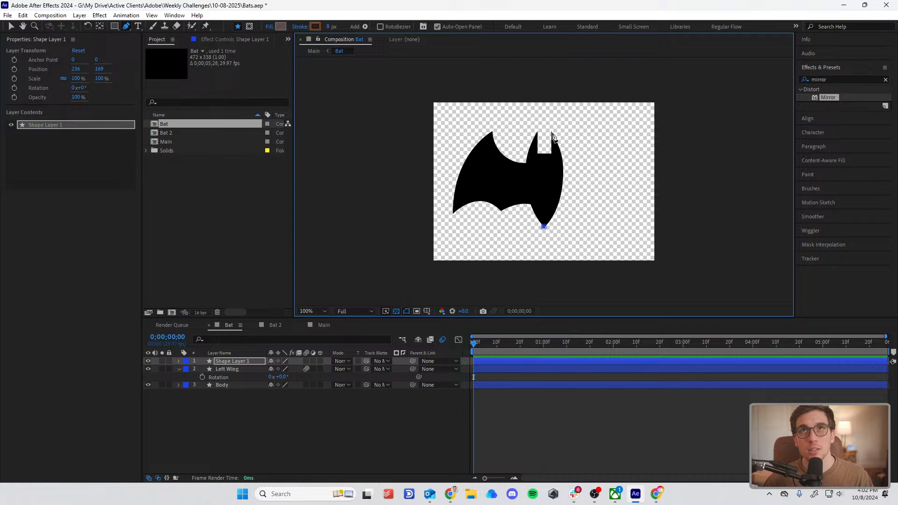
pyautogui.moveTo(553, 135); pyautogui.dragTo(554, 154)
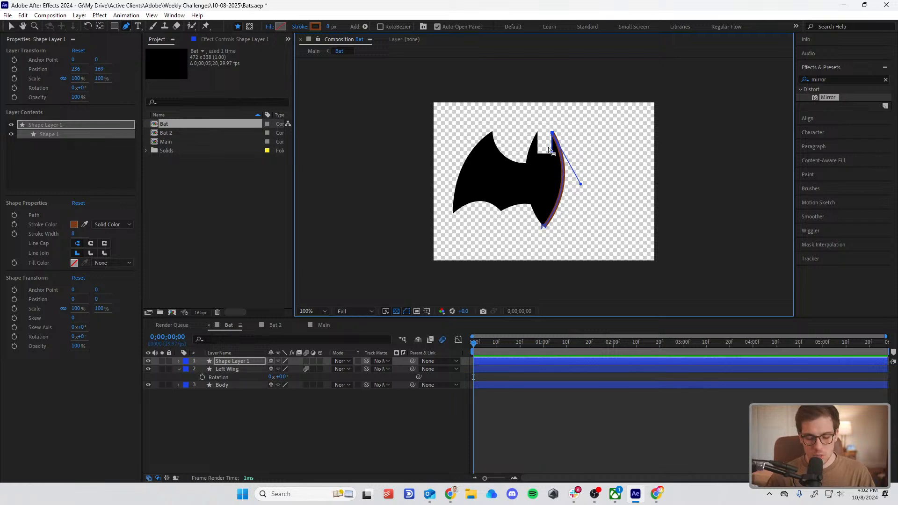
pyautogui.scroll(5, 548, 150)
pyautogui.scroll(-2, 537, 281)
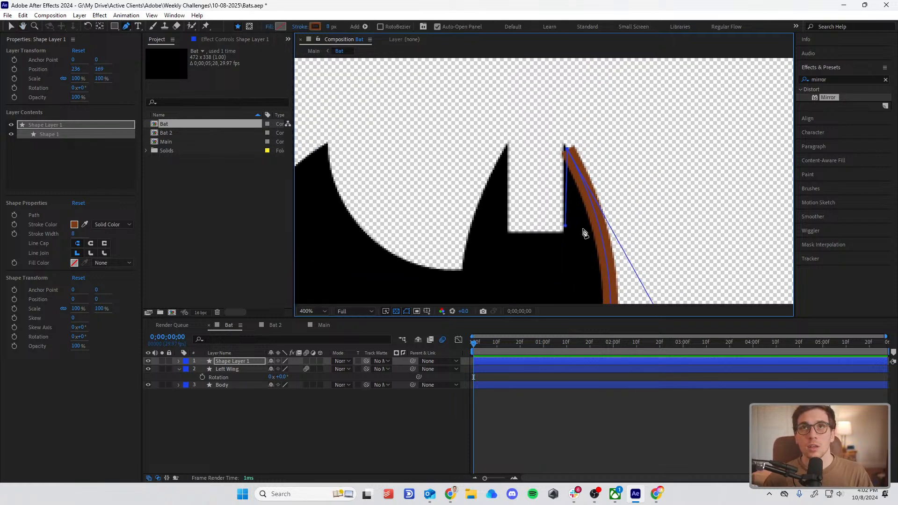
pyautogui.click(564, 233)
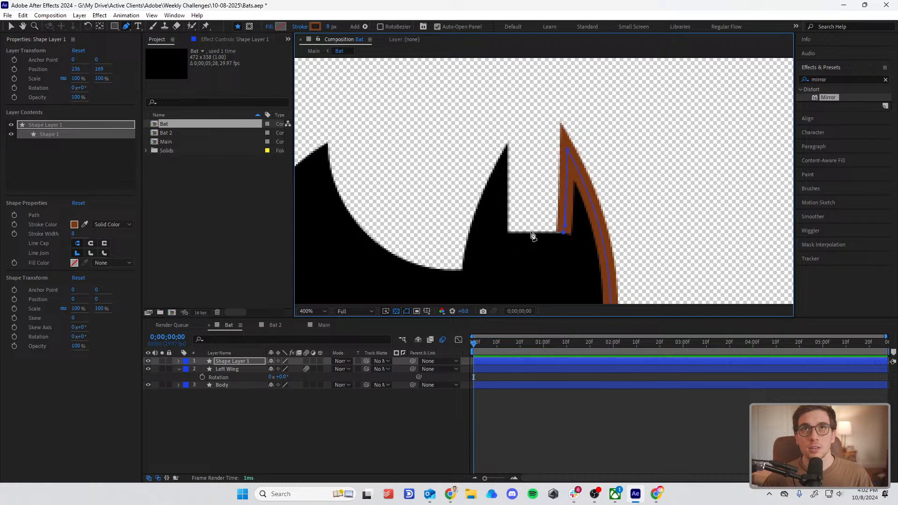
# Step: Continue the traced path along the bottom of the notch between the ears and up to the left ear tip
pyautogui.moveTo(537, 256); pyautogui.dragTo(547, 63)
pyautogui.moveTo(551, 226); pyautogui.dragTo(552, 96)
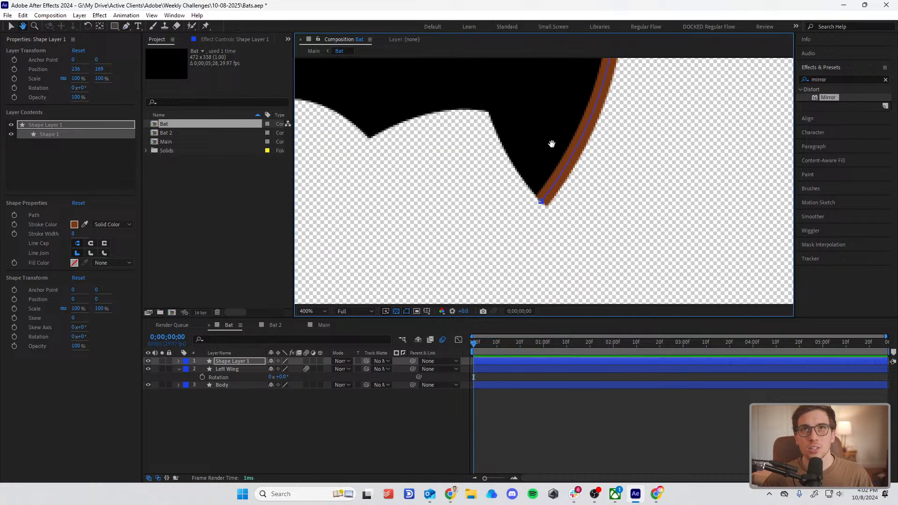
pyautogui.scroll(5, 538, 170)
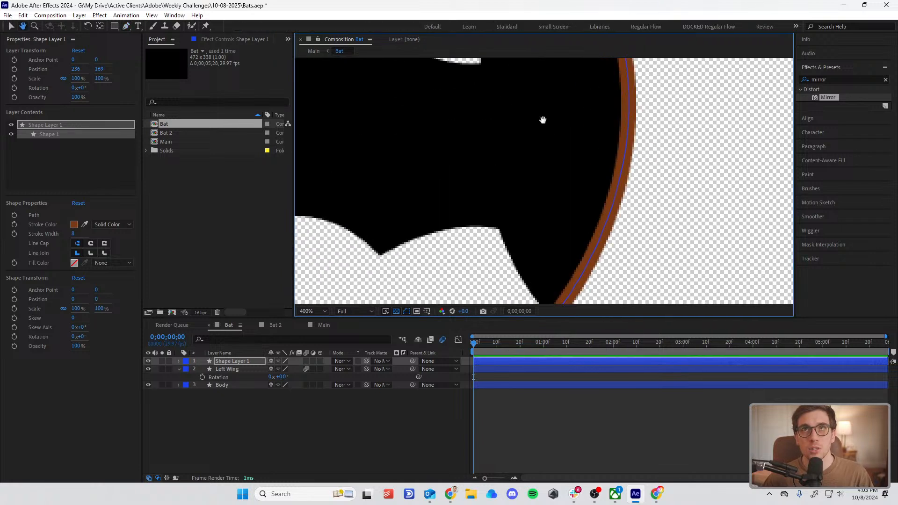
pyautogui.hotkey('ctrl', 'z')
pyautogui.click(528, 165)
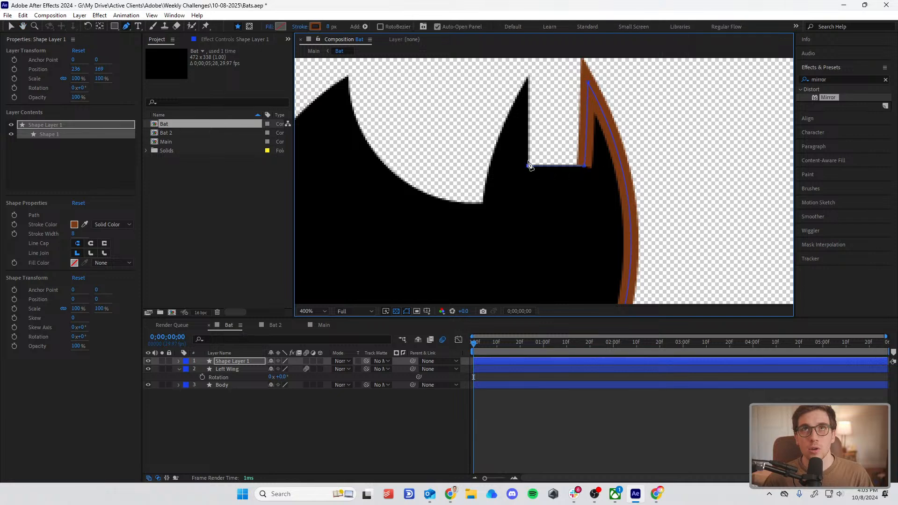
pyautogui.click(528, 81)
pyautogui.scroll(-3, 533, 73)
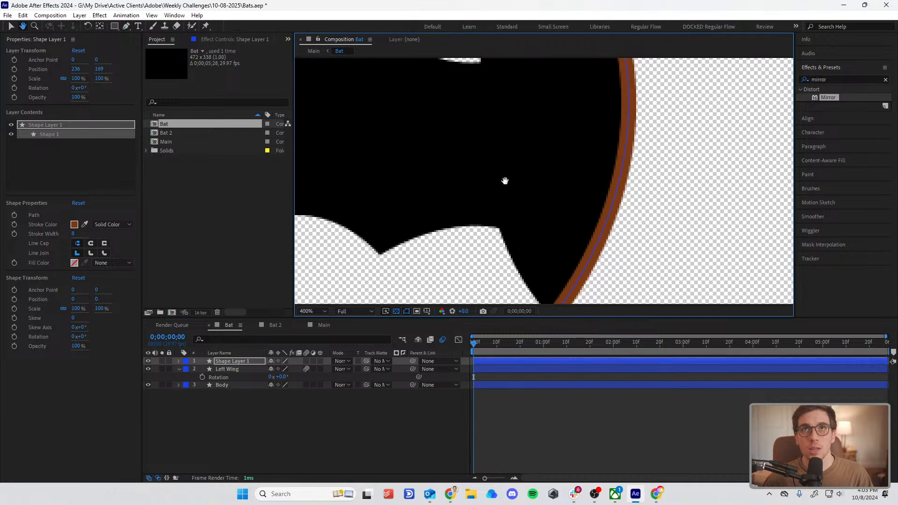
pyautogui.scroll(-2, 507, 175)
pyautogui.scroll(2, 519, 126)
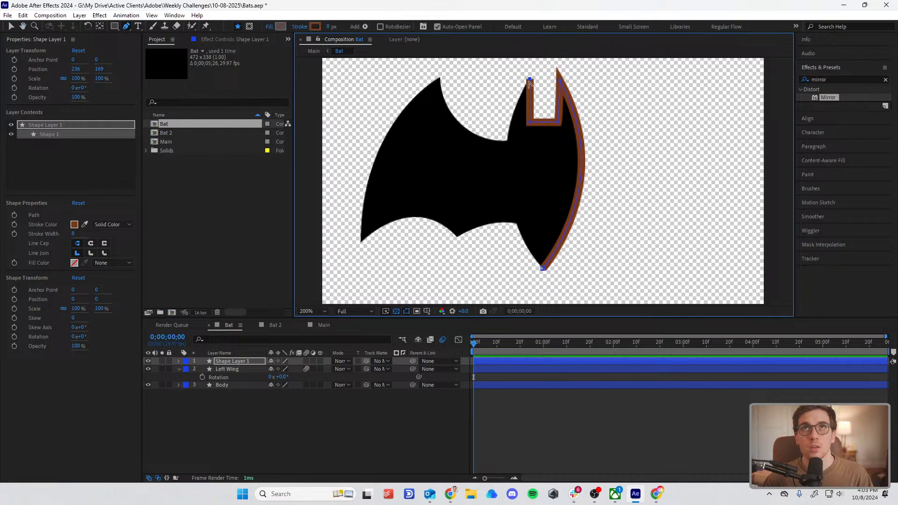
# Step: Curve the path down the body's left side to the lower tip and reposition its left ear point to match the silhouette
pyautogui.moveTo(529, 80); pyautogui.dragTo(547, 85)
pyautogui.scroll(-4, 537, 112)
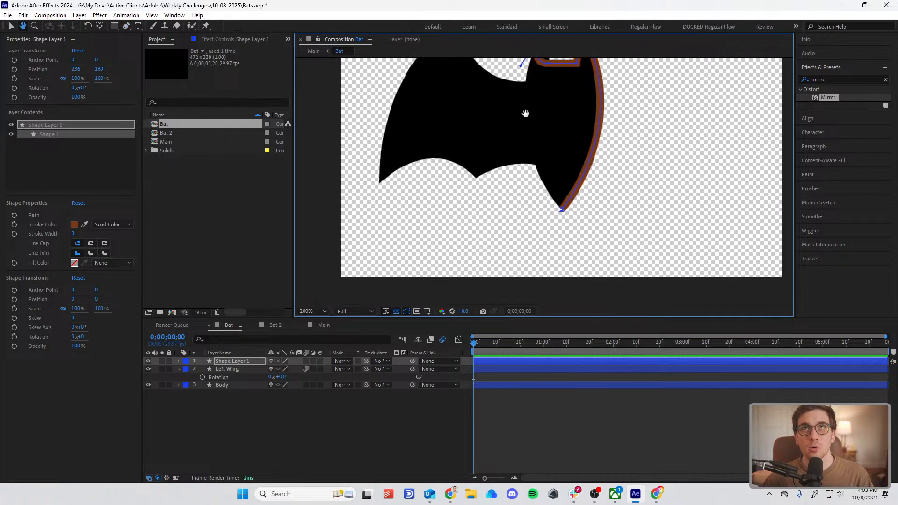
pyautogui.click(559, 210)
pyautogui.scroll(5, 576, 220)
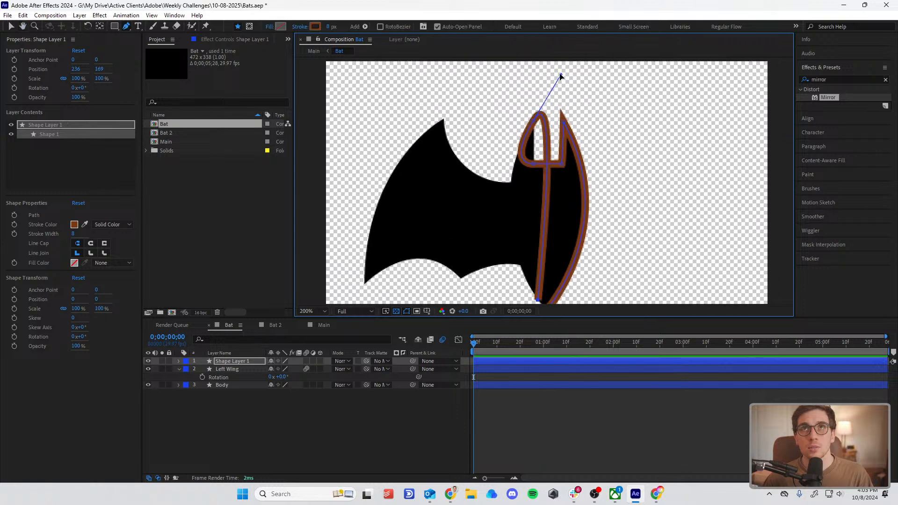
pyautogui.moveTo(561, 76); pyautogui.dragTo(579, 82)
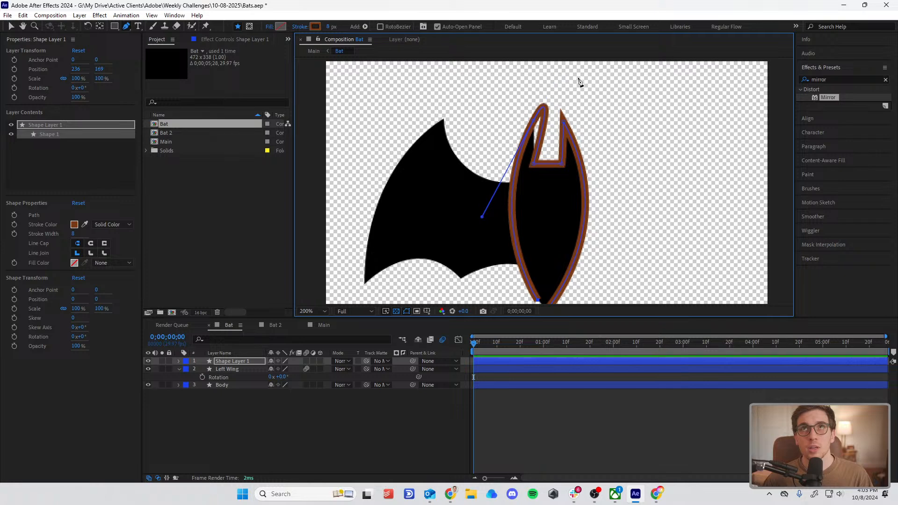
pyautogui.moveTo(535, 123); pyautogui.dragTo(531, 163)
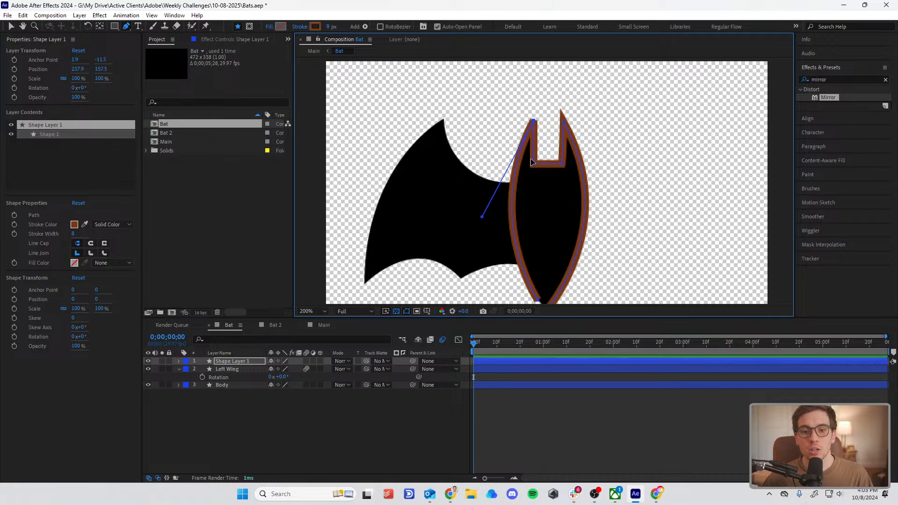
pyautogui.press(',')
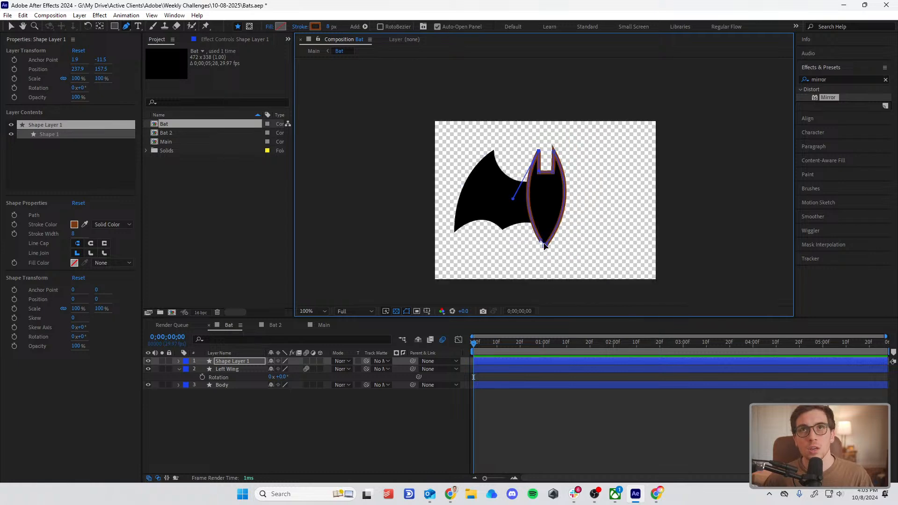
pyautogui.scroll(3, 510, 245)
pyautogui.scroll(-1, 575, 226)
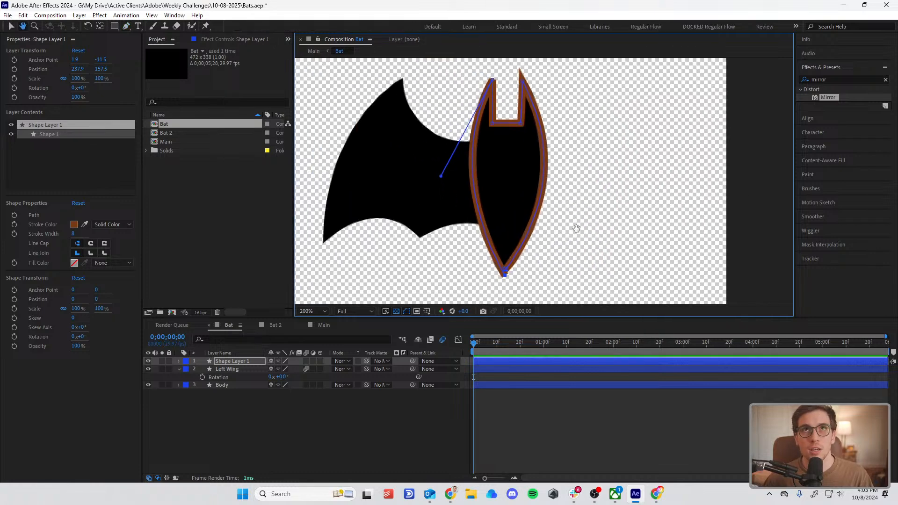
# Step: Delete the traced shape layer and switch to the Selection tool
pyautogui.click(244, 361)
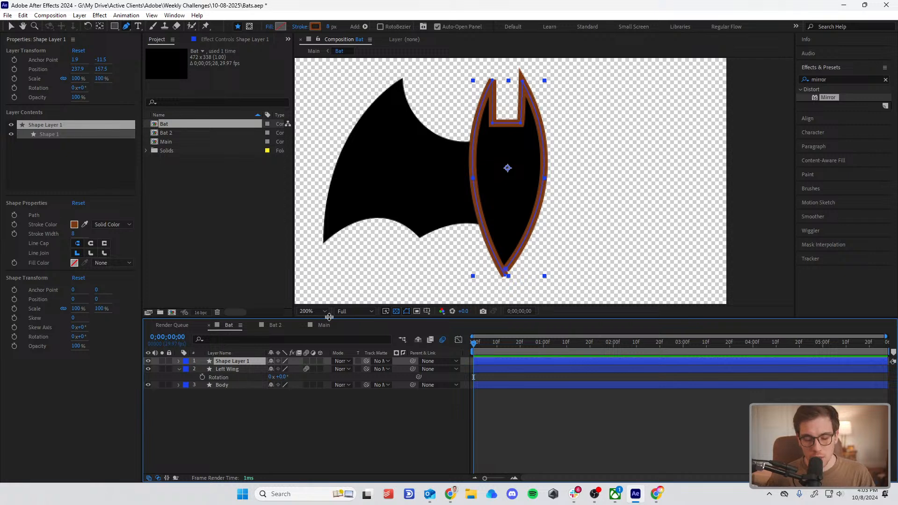
pyautogui.press('Delete')
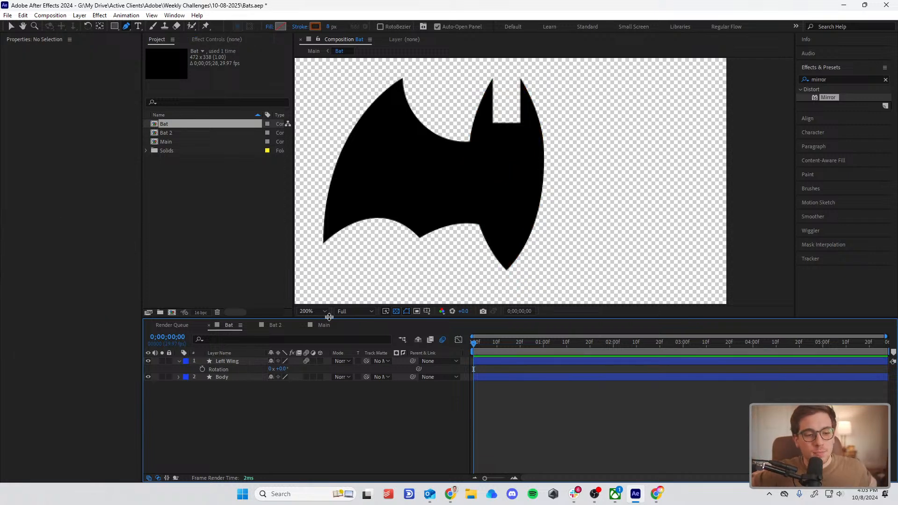
pyautogui.scroll(-1, 652, 213)
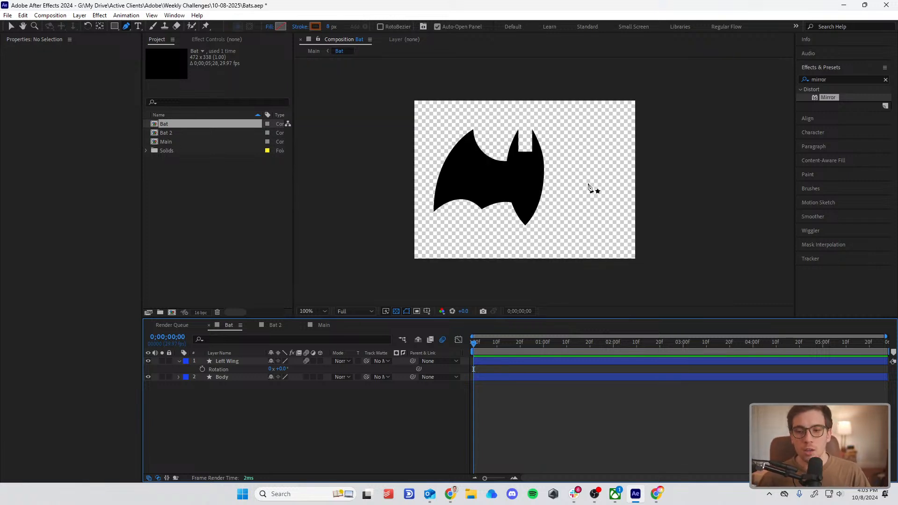
pyautogui.scroll(1, 501, 189)
pyautogui.moveTo(497, 156); pyautogui.dragTo(529, 185)
pyautogui.press('v')
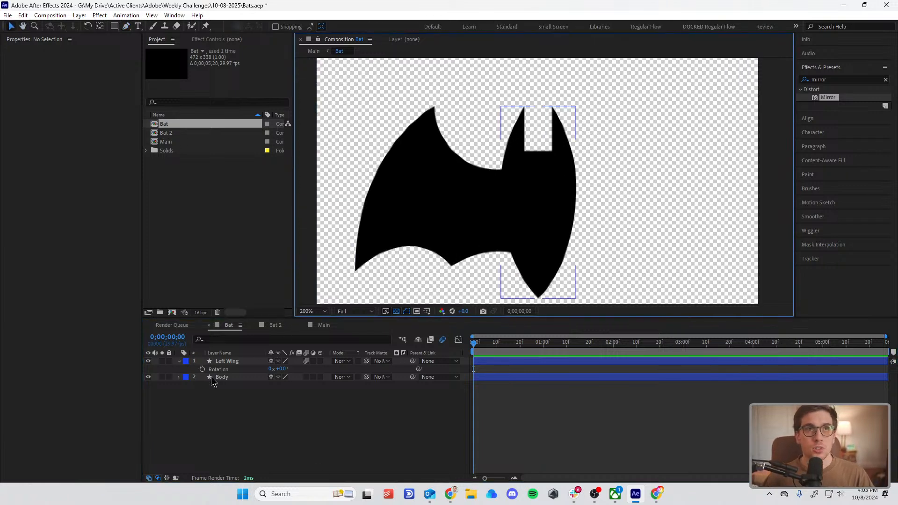
# Step: Move the Left Wing layer's anchor point to 99, 21, near the inner edge of the wing where it joins the body
pyautogui.click(221, 364)
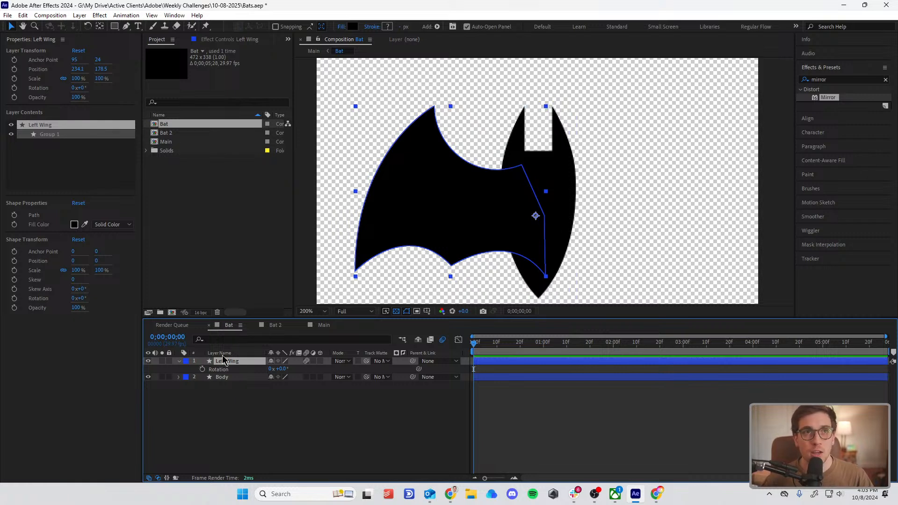
pyautogui.scroll(-1, 546, 180)
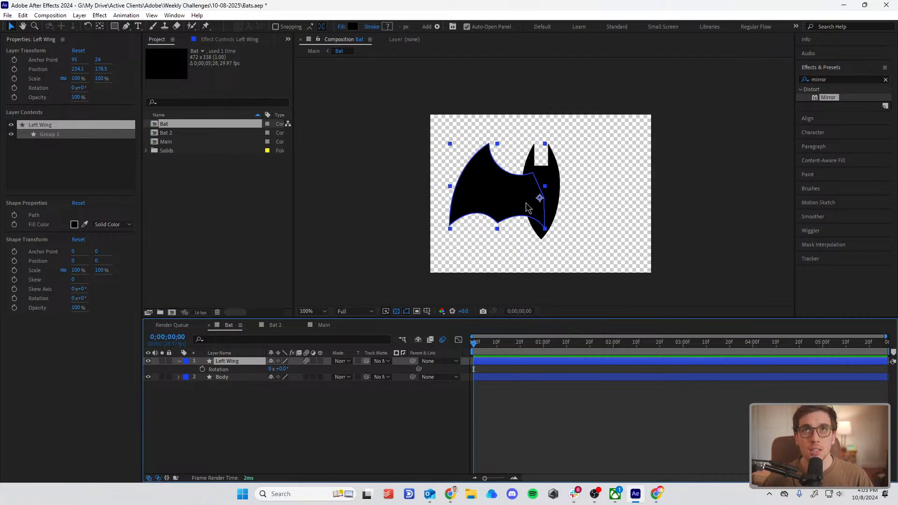
pyautogui.scroll(1, 541, 201)
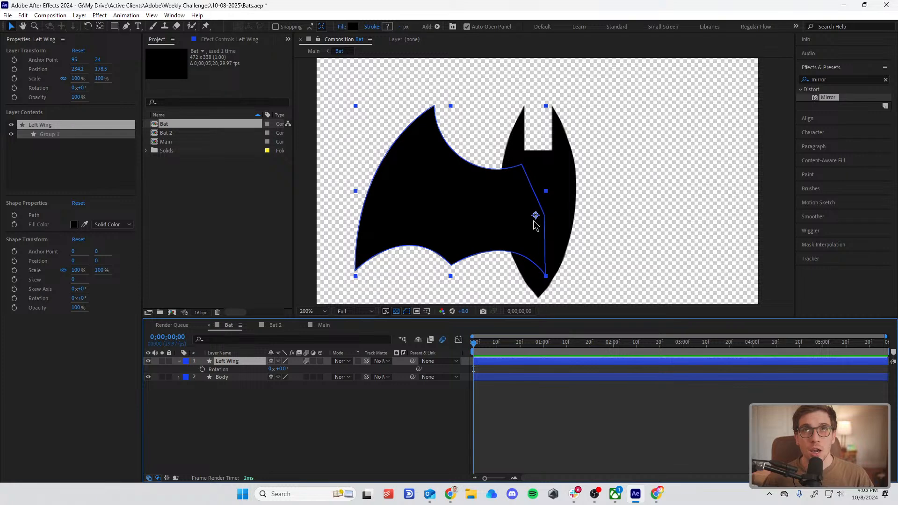
pyautogui.moveTo(548, 238)
pyautogui.mouseDown()
pyautogui.moveTo(545, 182)
pyautogui.moveTo(547, 222)
pyautogui.mouseUp()
pyautogui.scroll(-2, 547, 222)
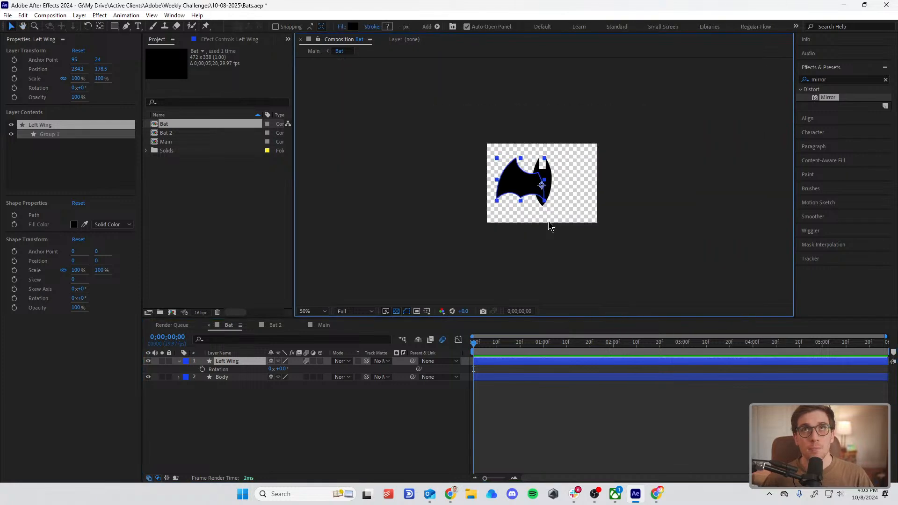
pyautogui.scroll(2, 547, 222)
pyautogui.scroll(-1, 509, 139)
pyautogui.scroll(1, 515, 148)
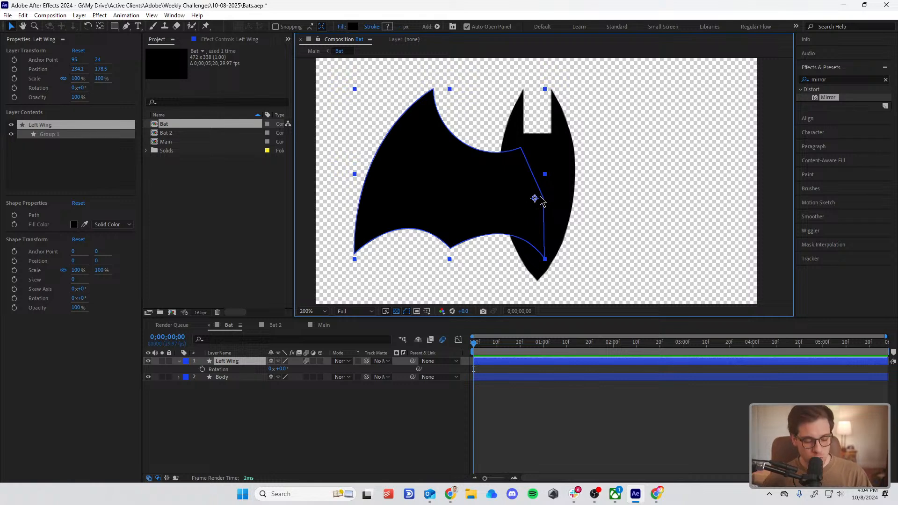
pyautogui.press('y')
pyautogui.moveTo(535, 199)
pyautogui.mouseDown()
pyautogui.moveTo(447, 179)
pyautogui.moveTo(545, 194)
pyautogui.moveTo(538, 197)
pyautogui.mouseUp()
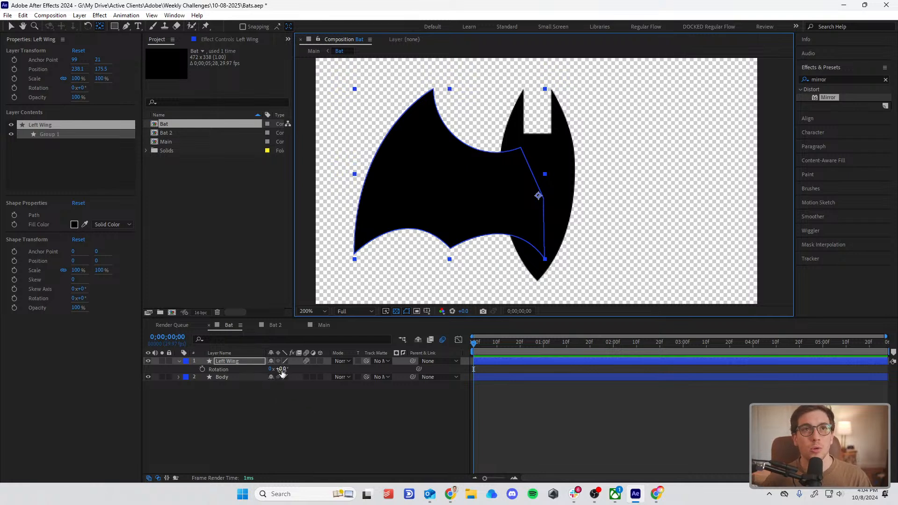
# Step: Rotate the Left Wing layer to 38° and inspect how the wing's inner corners meet the body
pyautogui.moveTo(282, 371); pyautogui.dragTo(300, 371)
pyautogui.click(559, 413)
pyautogui.scroll(3, 561, 224)
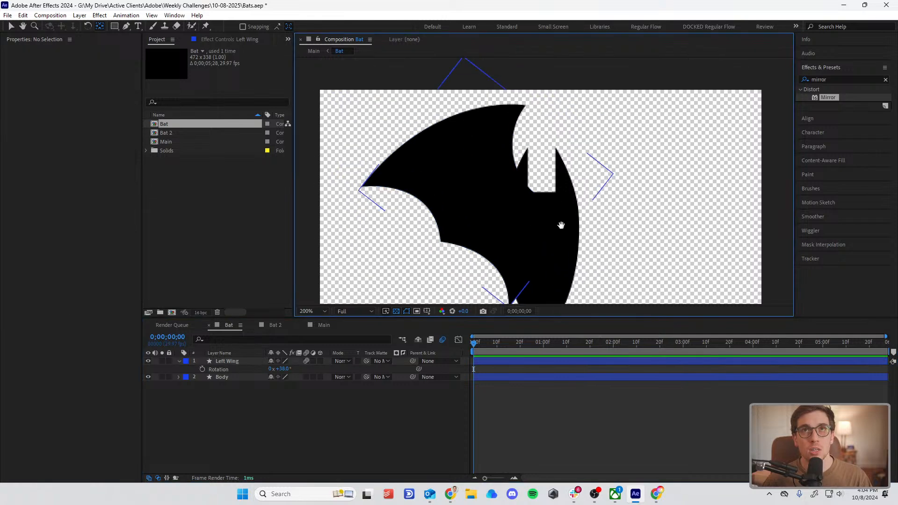
pyautogui.moveTo(513, 151); pyautogui.dragTo(740, 136)
pyautogui.scroll(2, 519, 183)
pyautogui.scroll(-1, 632, 169)
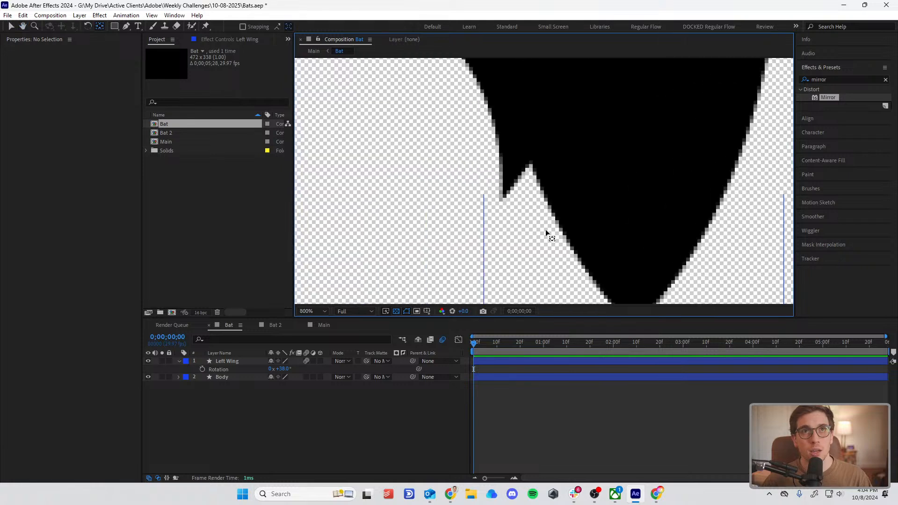
# Step: Try a further rotation of the left wing, check its joint with the body, and undo the rotation changes
pyautogui.moveTo(282, 369)
pyautogui.mouseDown()
pyautogui.moveTo(291, 369)
pyautogui.moveTo(269, 370)
pyautogui.moveTo(290, 373)
pyautogui.moveTo(275, 377)
pyautogui.moveTo(295, 369)
pyautogui.mouseUp()
pyautogui.scroll(-1, 550, 194)
pyautogui.moveTo(592, 141); pyautogui.dragTo(596, 162)
pyautogui.scroll(1, 595, 169)
pyautogui.scroll(-2, 596, 168)
pyautogui.hotkey('ctrl', 'z')
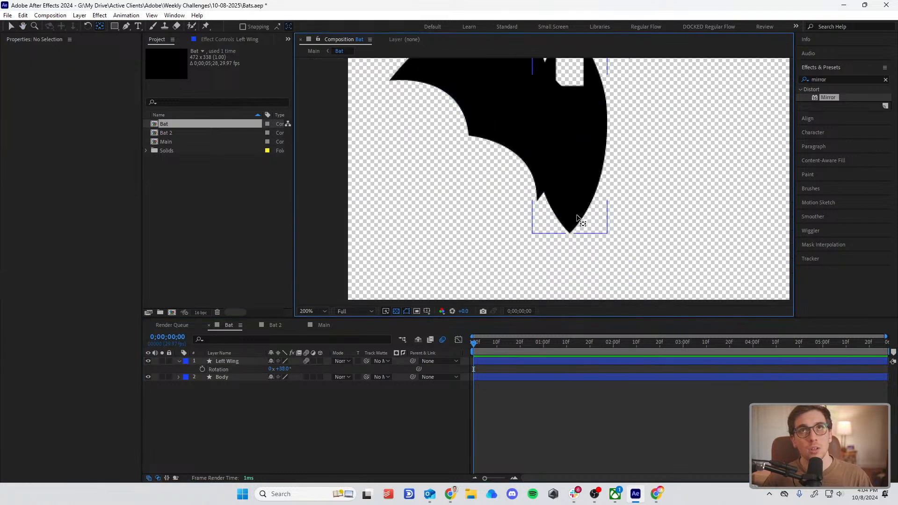
pyautogui.hotkey('ctrl', 'z')
# Step: Try moving the lower inner corner point of the Left Wing's Path 1 outward, past the far edge of the body
pyautogui.click(222, 362)
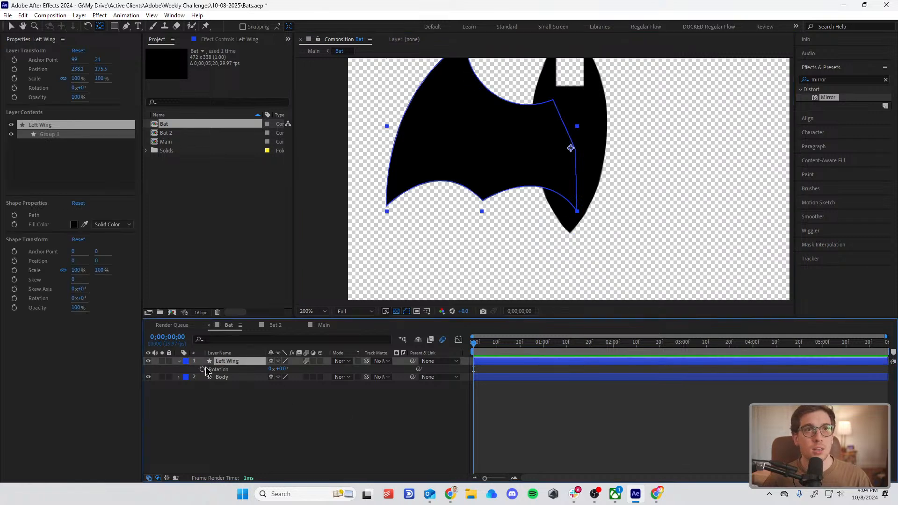
pyautogui.click(179, 362)
pyautogui.click(178, 362)
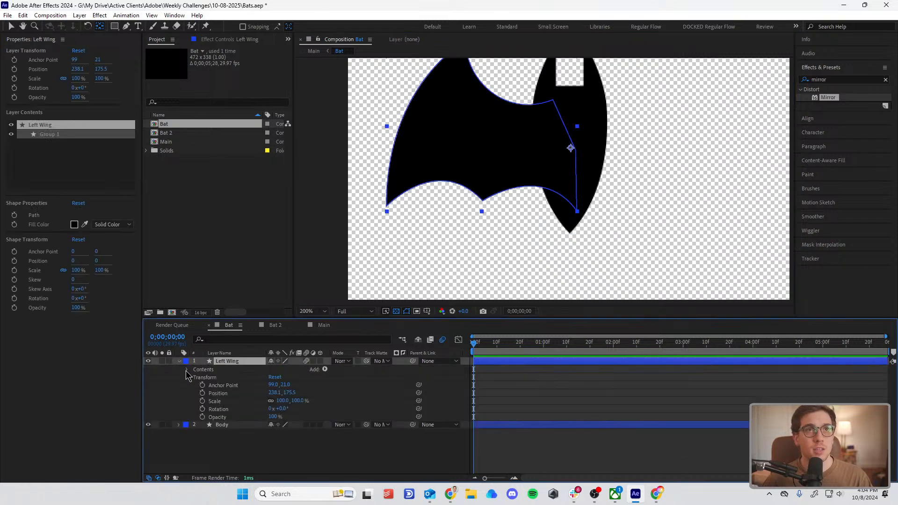
pyautogui.click(187, 369)
pyautogui.click(212, 377)
pyautogui.click(195, 378)
pyautogui.click(206, 386)
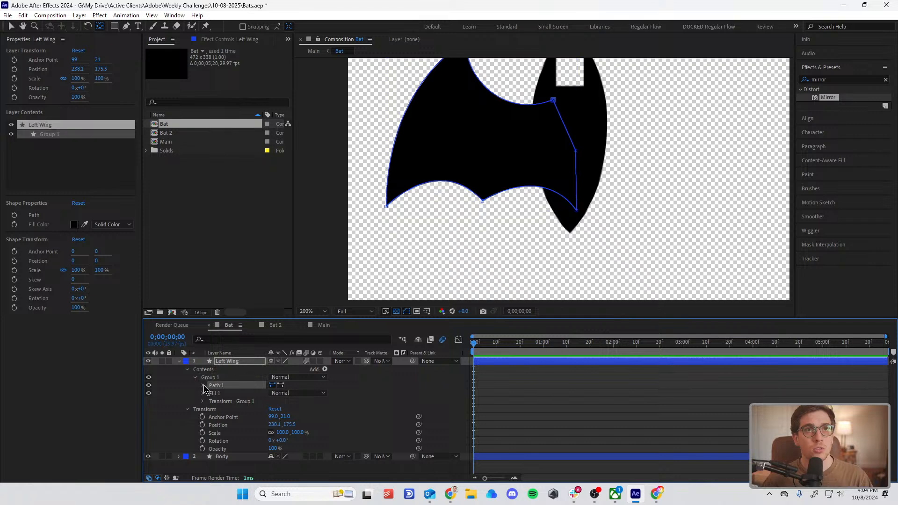
pyautogui.click(202, 386)
pyautogui.click(230, 393)
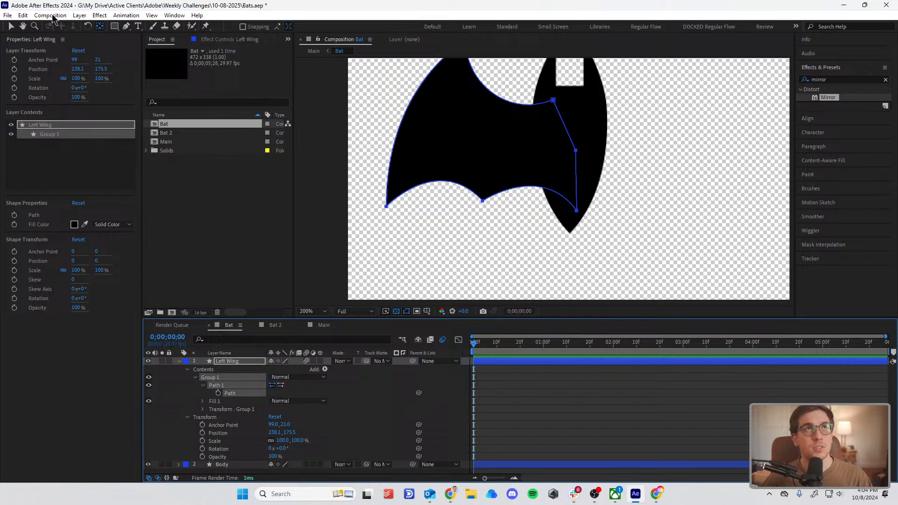
pyautogui.click(10, 26)
pyautogui.click(577, 211)
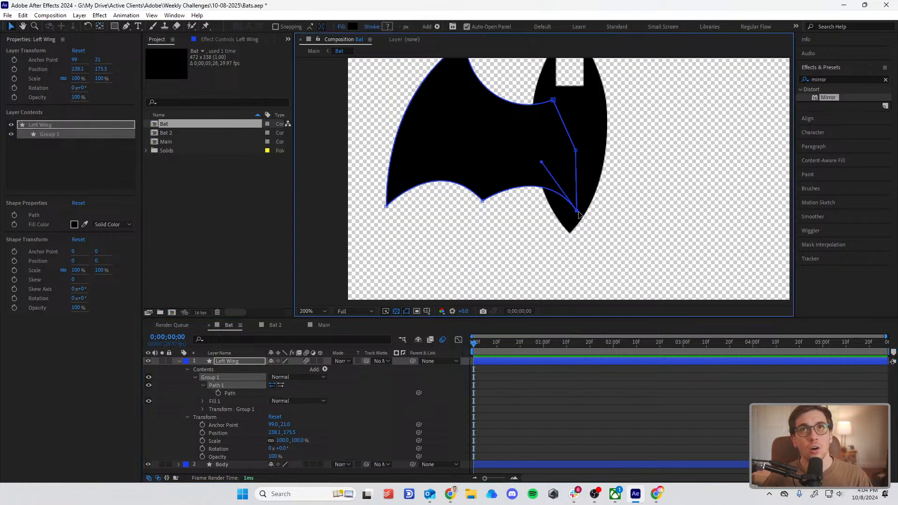
pyautogui.moveTo(578, 213); pyautogui.dragTo(607, 211)
pyautogui.click(547, 386)
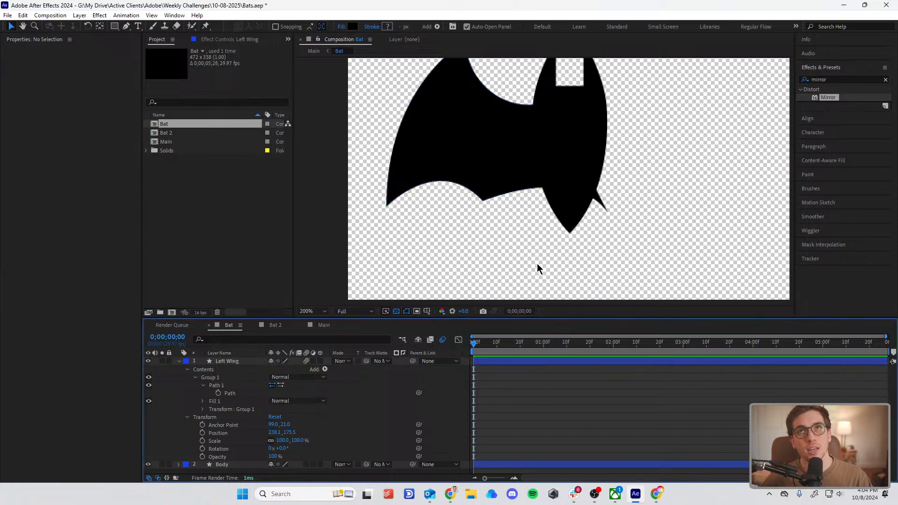
# Step: Try rotating the Left Wing layer to 50°, inspect its joint with the body, and undo the rotation and the corner point move
pyautogui.click(224, 361)
pyautogui.press('r')
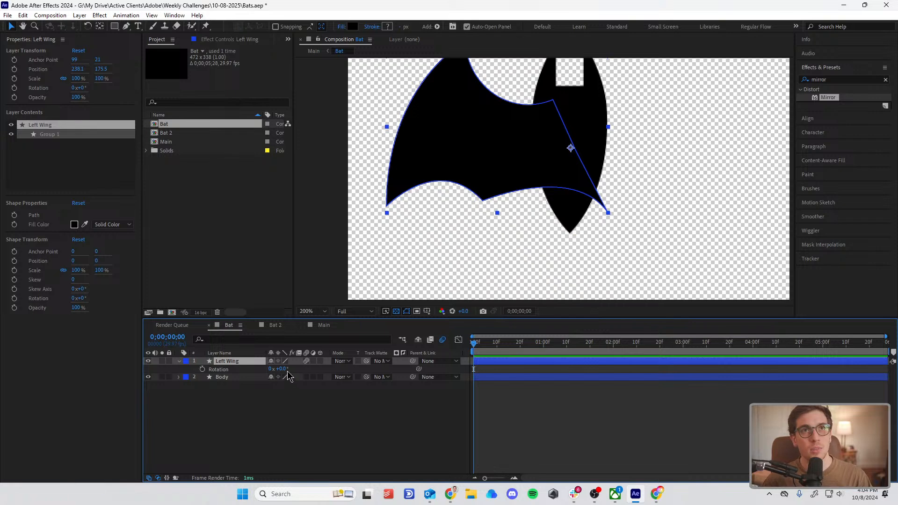
pyautogui.moveTo(285, 369); pyautogui.dragTo(308, 369)
pyautogui.click(526, 417)
pyautogui.scroll(-1, 579, 214)
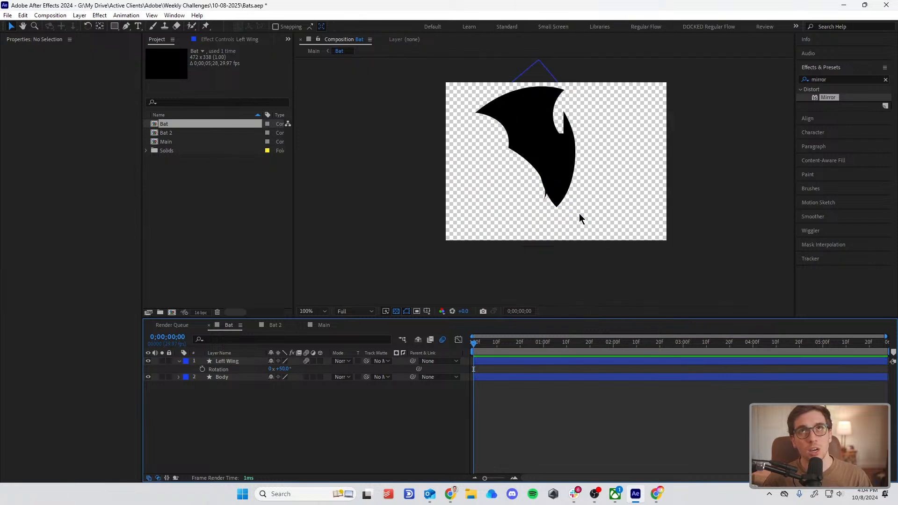
pyautogui.scroll(1, 579, 213)
pyautogui.hotkey('ctrl', 'z')
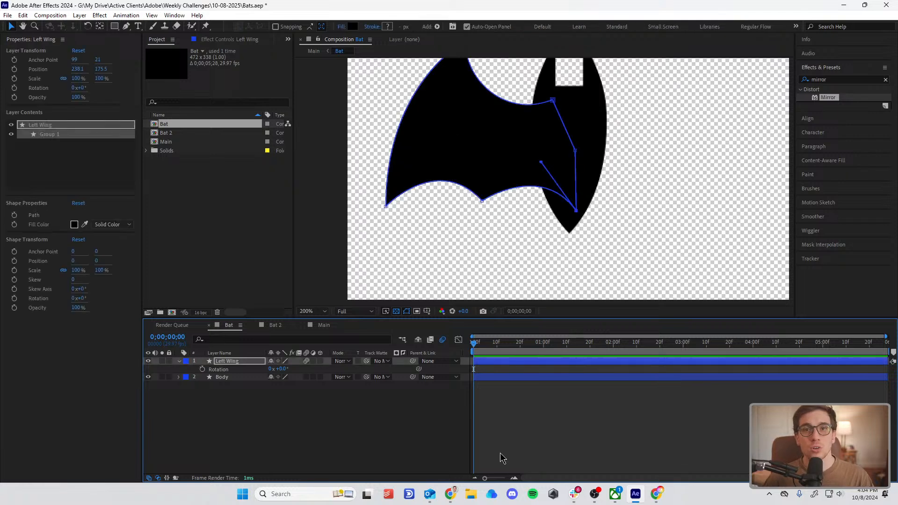
pyautogui.click(494, 430)
pyautogui.moveTo(571, 199); pyautogui.dragTo(533, 234)
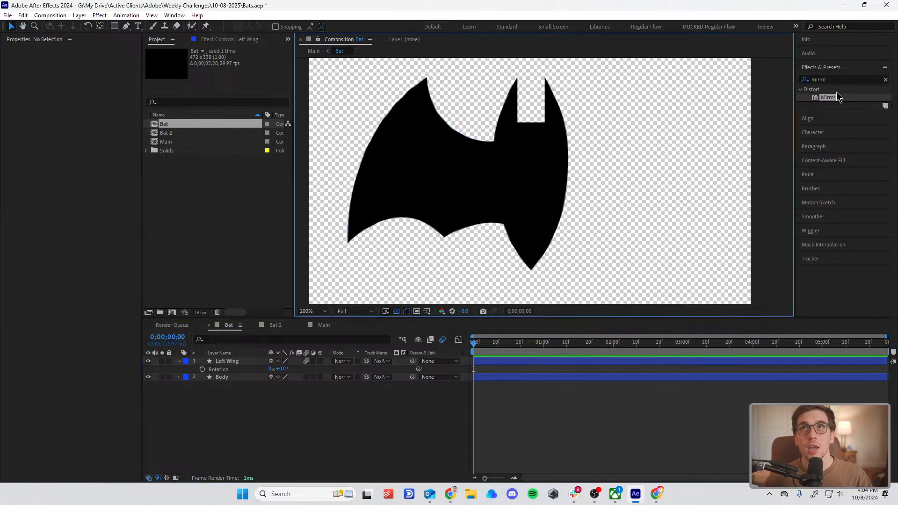
pyautogui.click(829, 80)
pyautogui.doubleClick(829, 79)
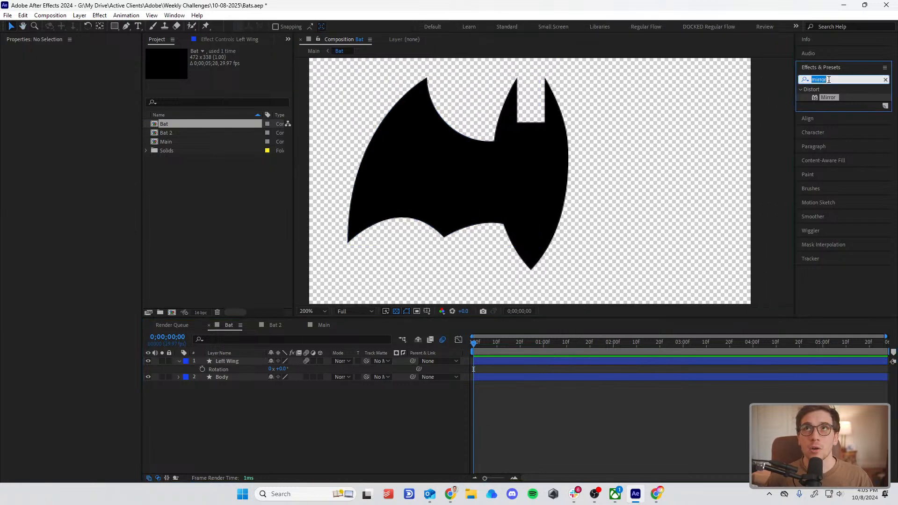
pyautogui.click(289, 413)
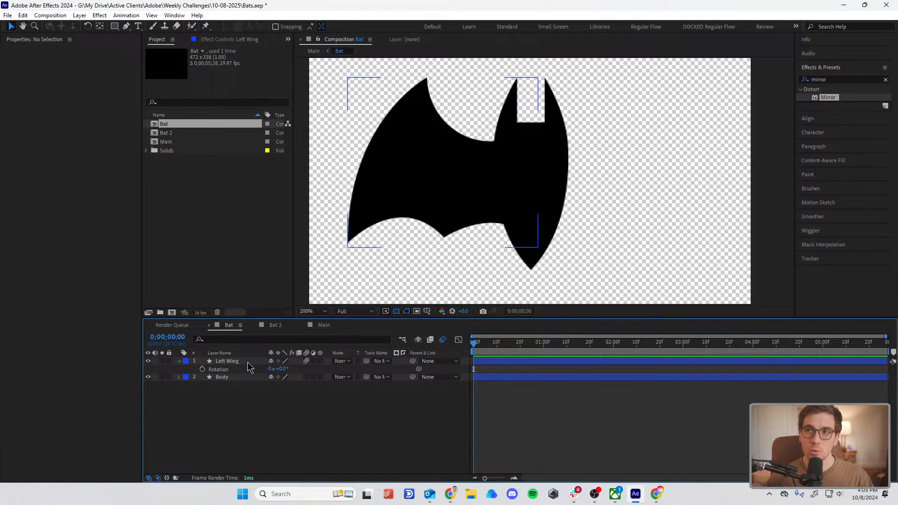
# Step: Add a new adjustment layer above the Left Wing and Body layers
pyautogui.press('F2')
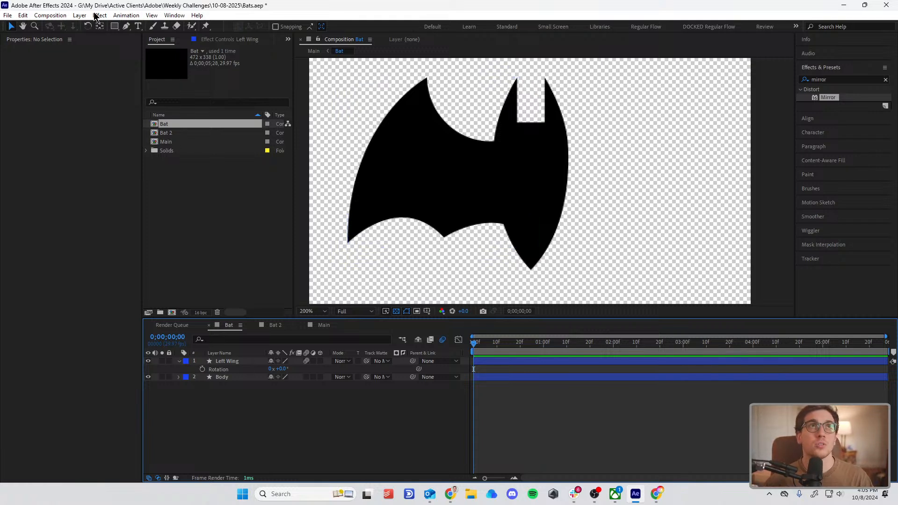
pyautogui.click(80, 15)
pyautogui.moveTo(91, 26)
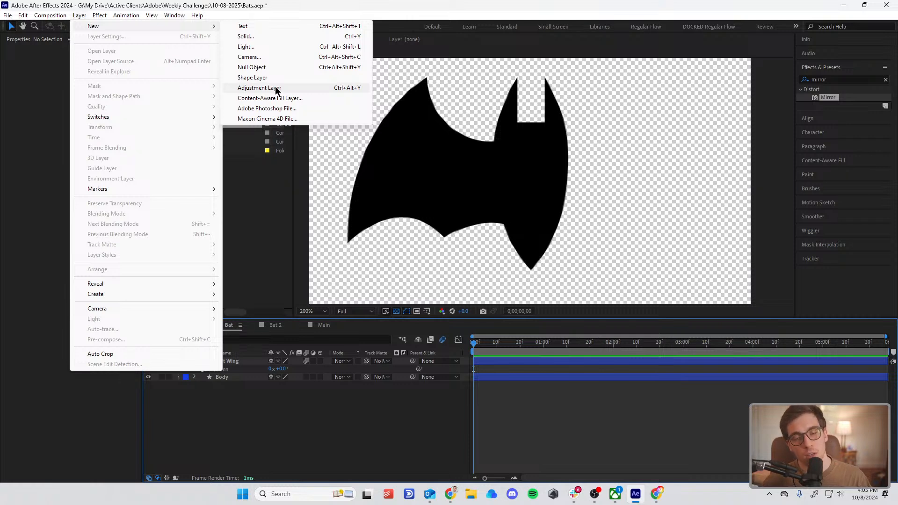
pyautogui.click(309, 89)
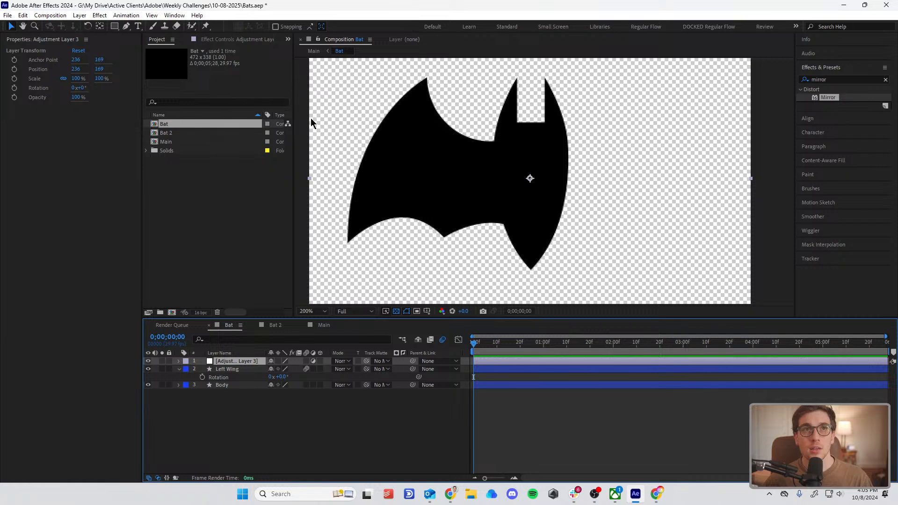
pyautogui.press(',')
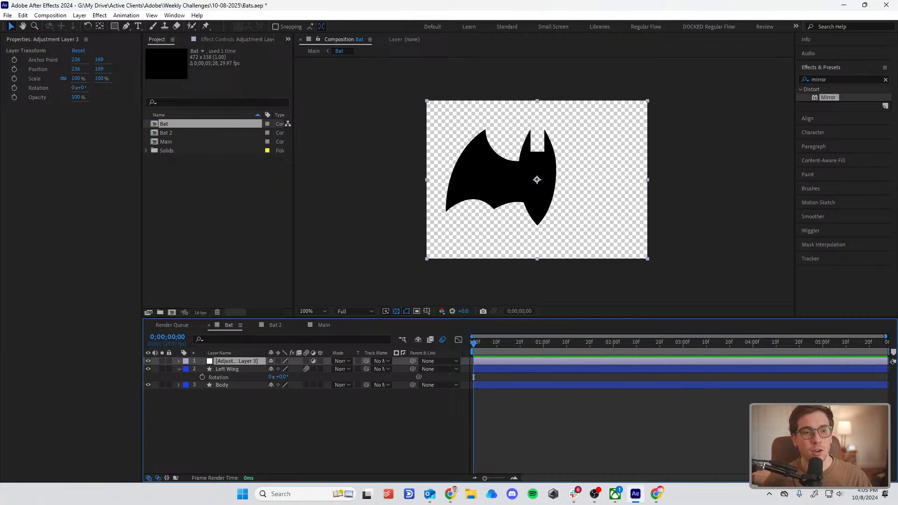
pyautogui.hotkey('alt', 'Tab')
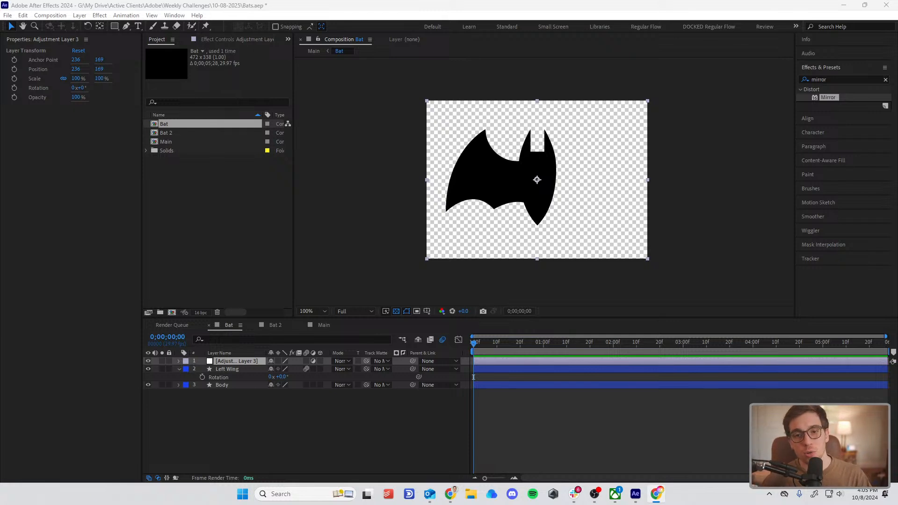
pyautogui.hotkey('alt', 'Tab')
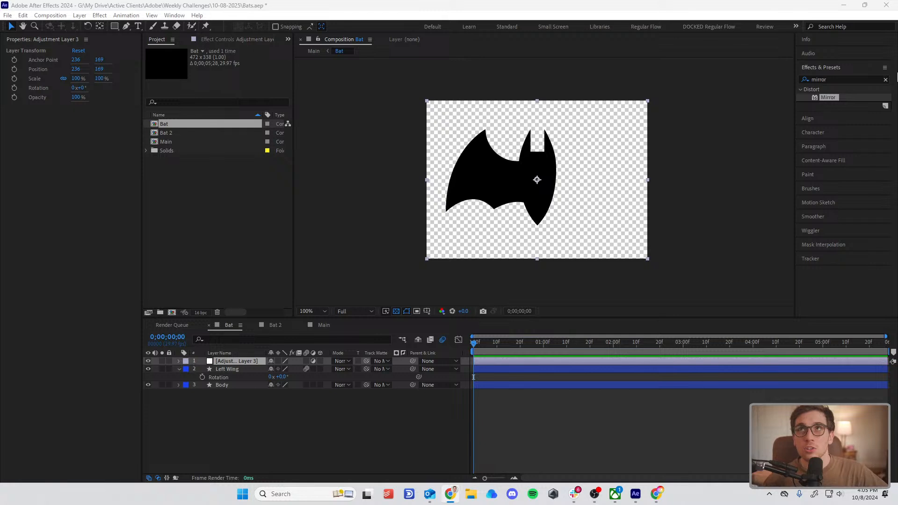
# Step: Clear the effects search and apply the Mirror effect from the Distort category to the adjustment layer
pyautogui.click(885, 79)
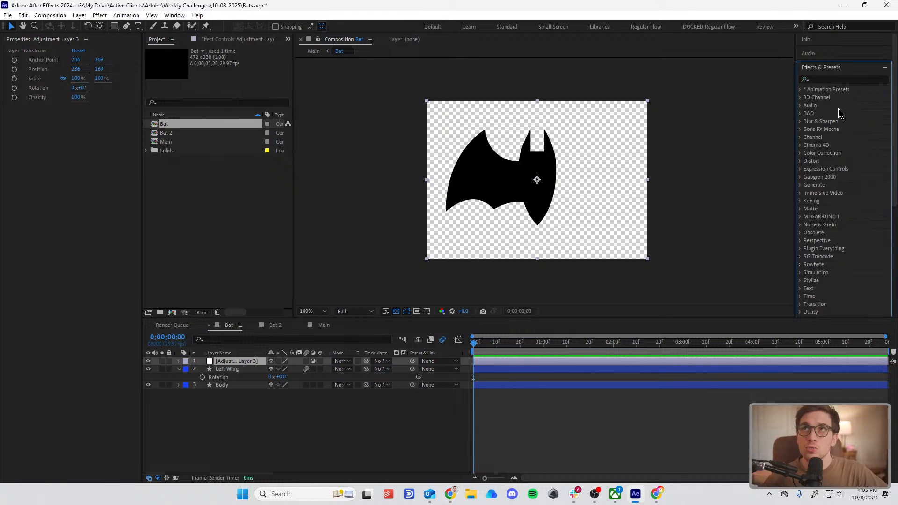
pyautogui.click(800, 161)
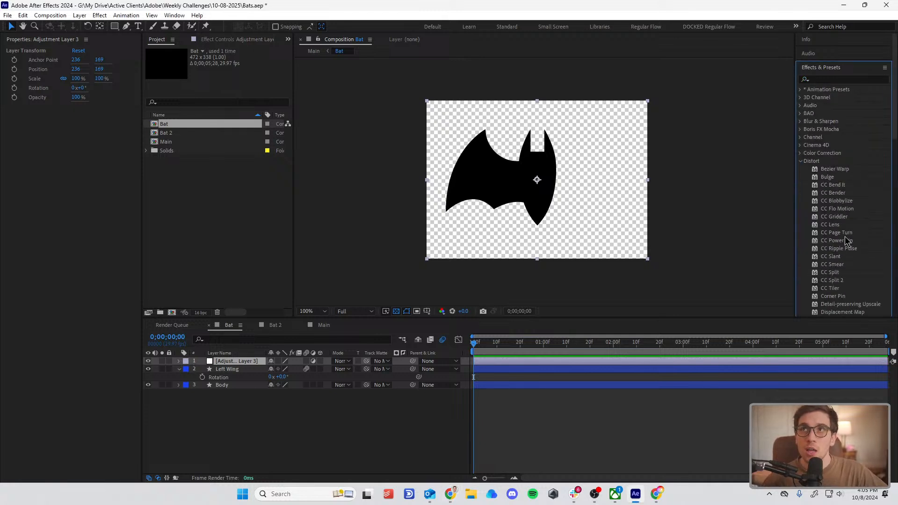
pyautogui.scroll(-5, 847, 240)
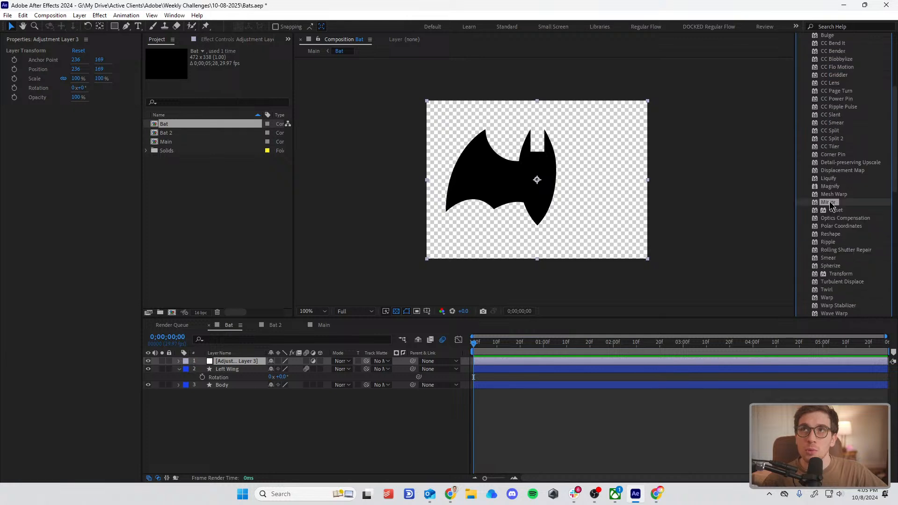
pyautogui.moveTo(830, 205); pyautogui.dragTo(241, 364)
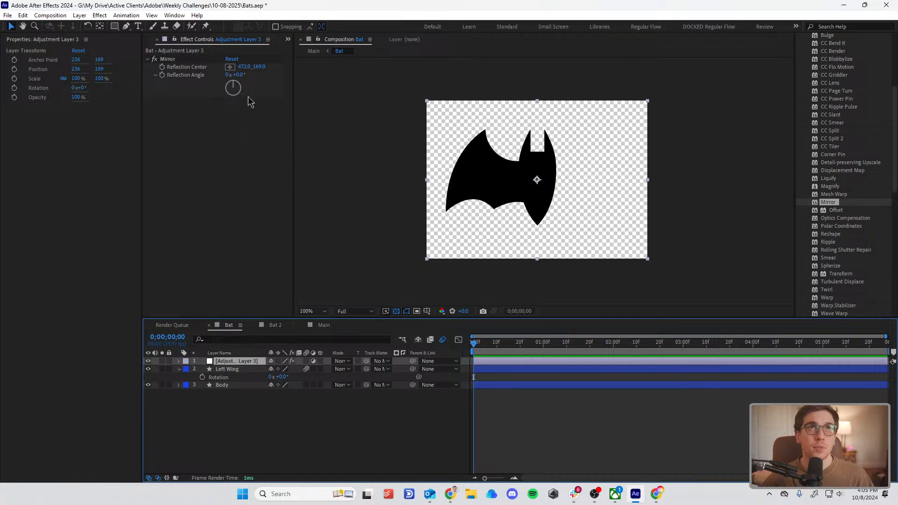
pyautogui.click(168, 59)
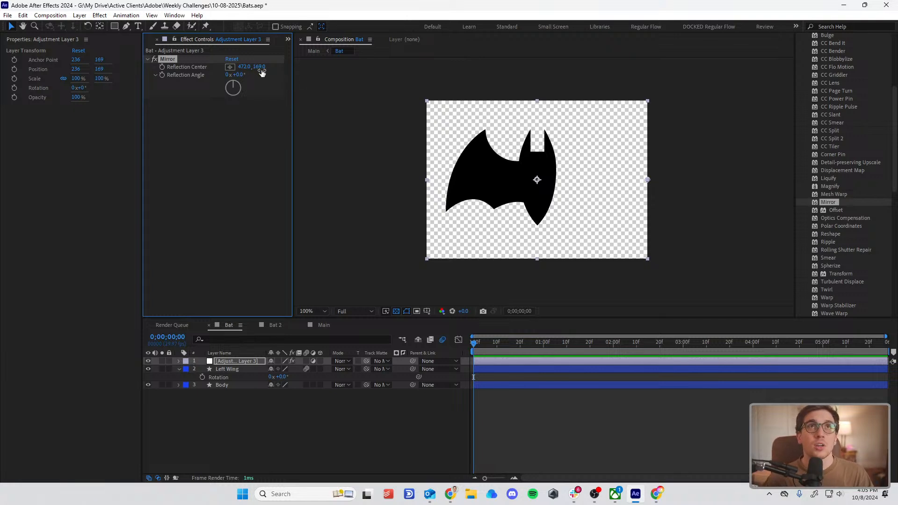
# Step: Try lowering the Mirror effect's horizontal Reflection Center to 316 and examine the reflected bat beside the original
pyautogui.moveTo(244, 67); pyautogui.dragTo(605, 183)
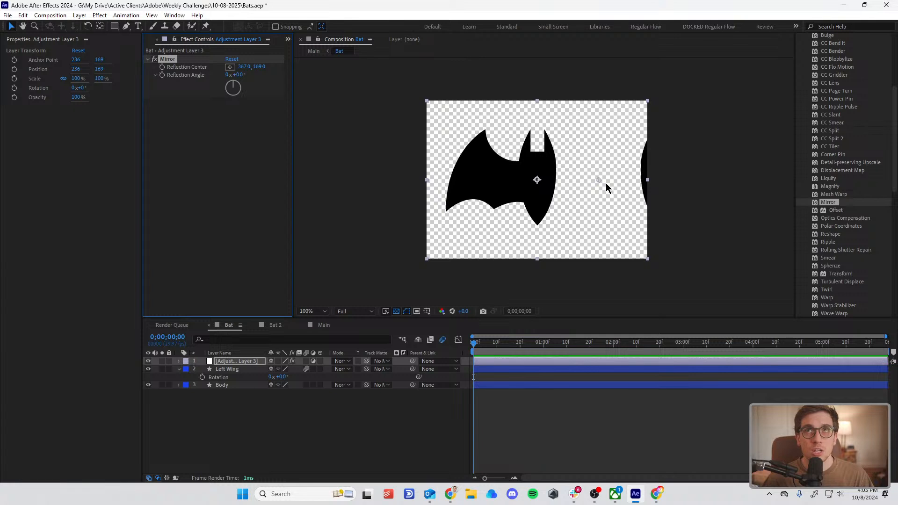
pyautogui.scroll(4, 606, 183)
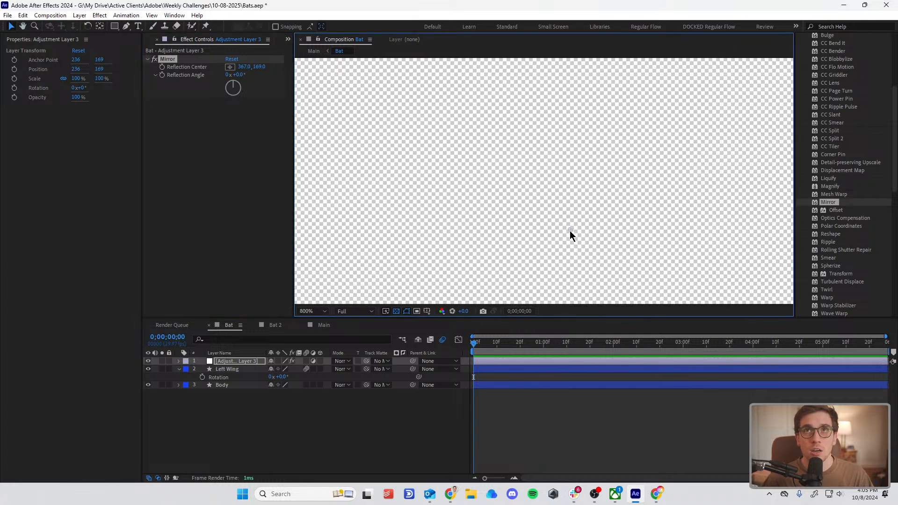
pyautogui.scroll(-1, 589, 222)
pyautogui.moveTo(244, 67); pyautogui.dragTo(237, 115)
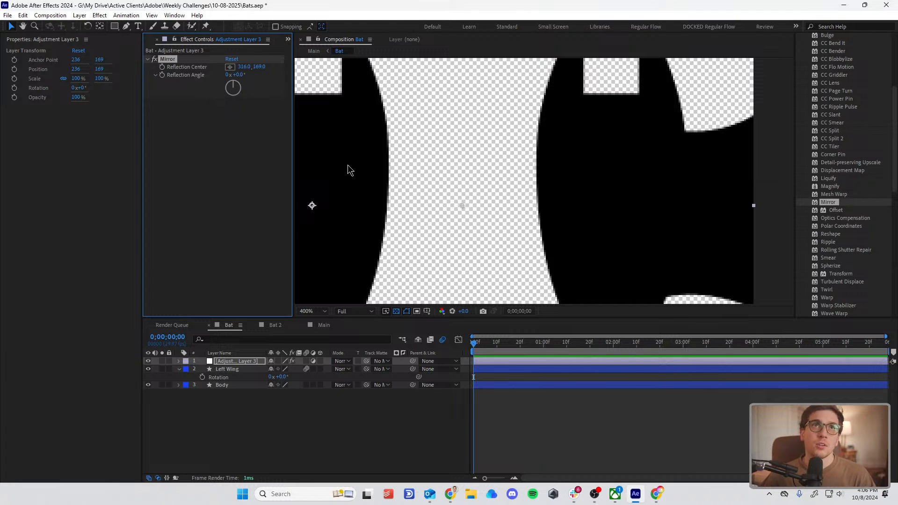
pyautogui.scroll(-2, 502, 165)
pyautogui.scroll(2, 501, 164)
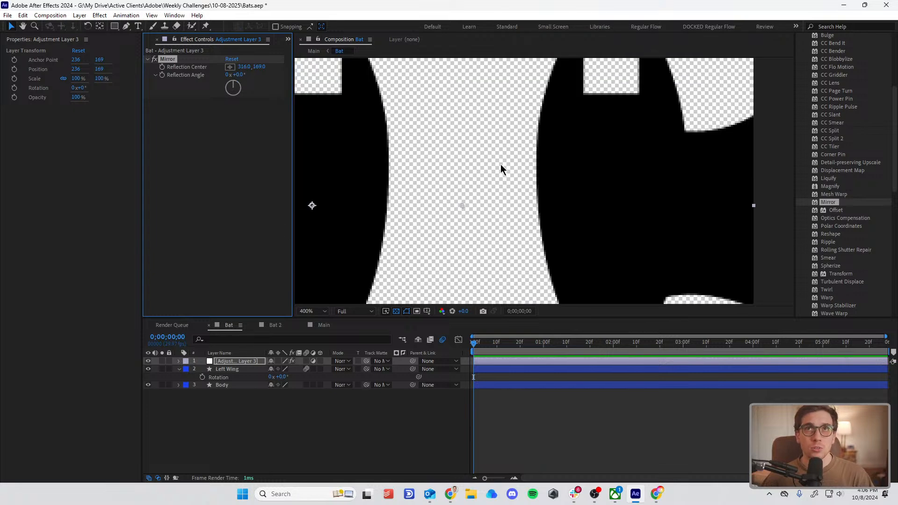
pyautogui.scroll(-2, 501, 164)
pyautogui.scroll(1, 500, 168)
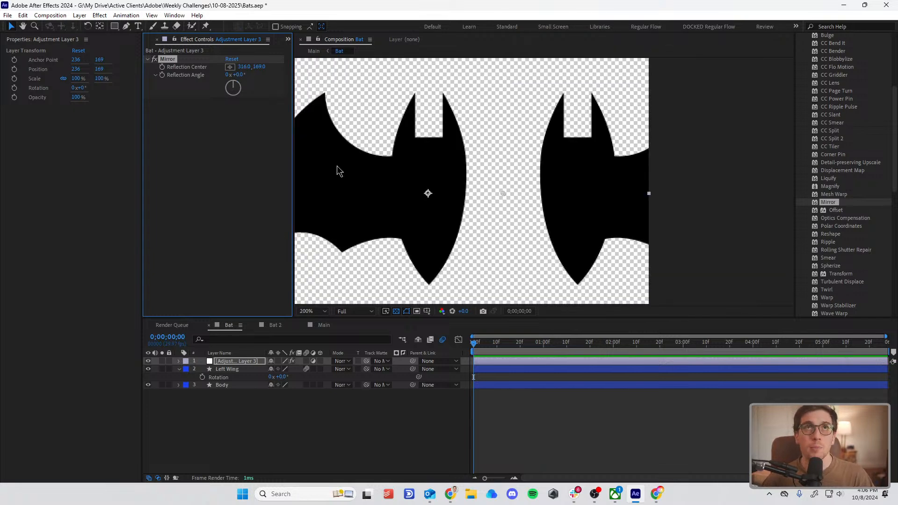
# Step: Try a Mirror Reflection Angle of 90° with the Reflection Center moved to 224.5, 191.5
pyautogui.moveTo(238, 78); pyautogui.dragTo(285, 82)
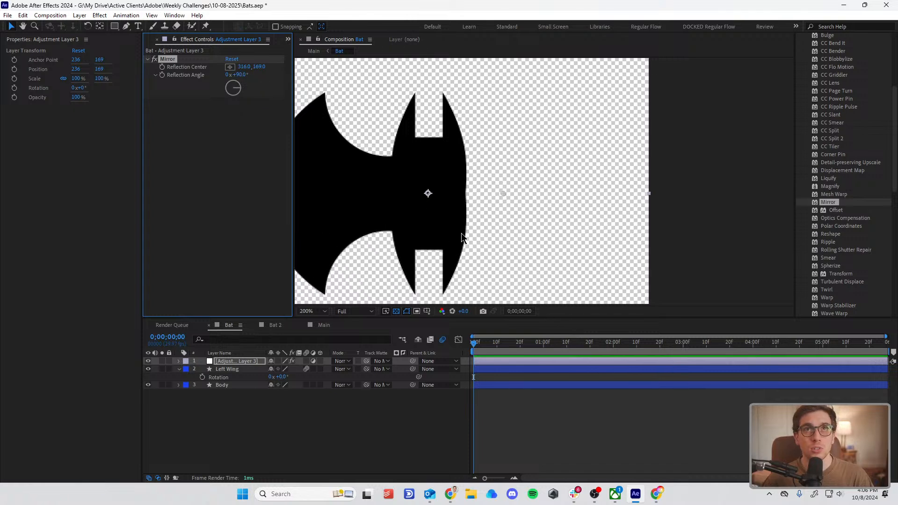
pyautogui.moveTo(501, 194); pyautogui.dragTo(427, 241)
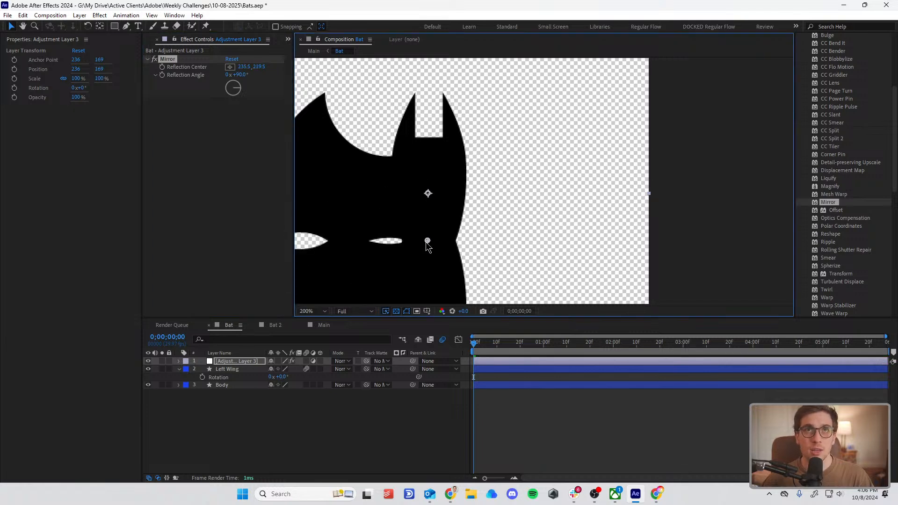
pyautogui.press(',')
pyautogui.moveTo(486, 211)
pyautogui.mouseDown()
pyautogui.moveTo(482, 179)
pyautogui.moveTo(481, 198)
pyautogui.mouseUp()
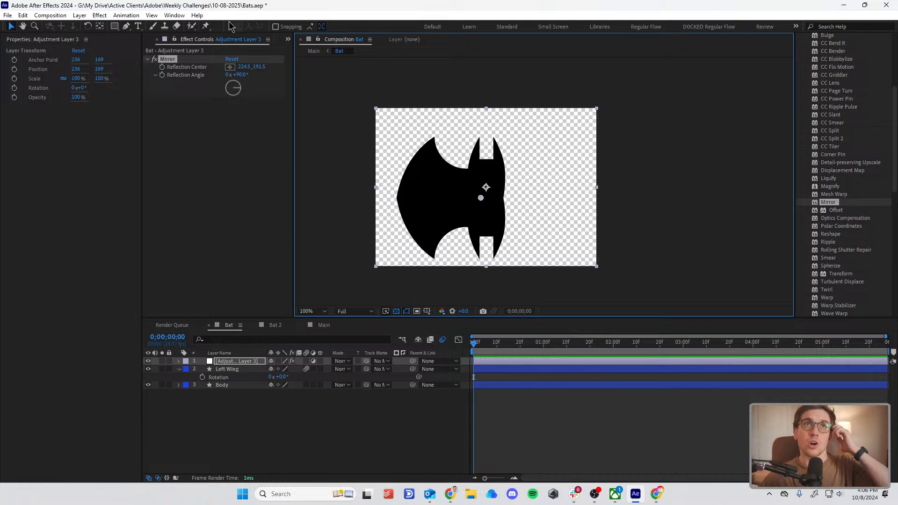
# Step: Reset the Mirror effect and set its Reflection Center to 236, 169 so the wing is mirrored across the body's middle
pyautogui.click(231, 60)
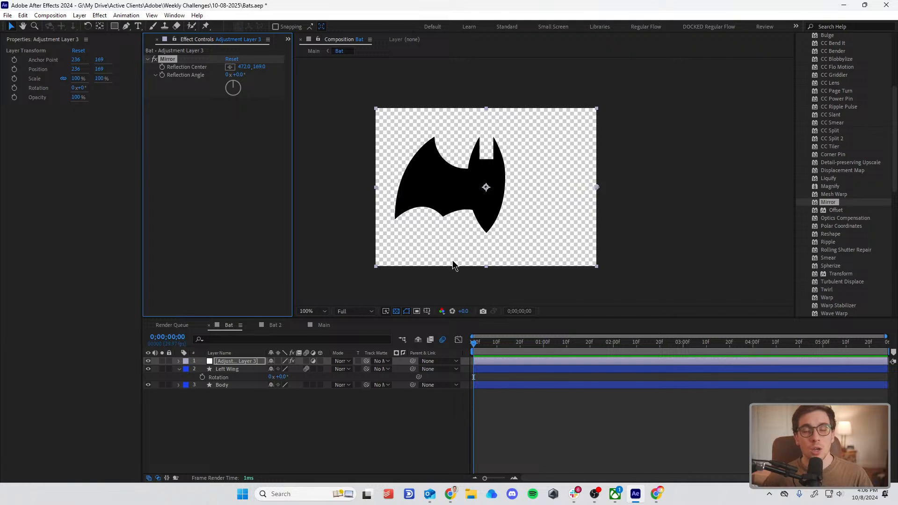
pyautogui.press('.')
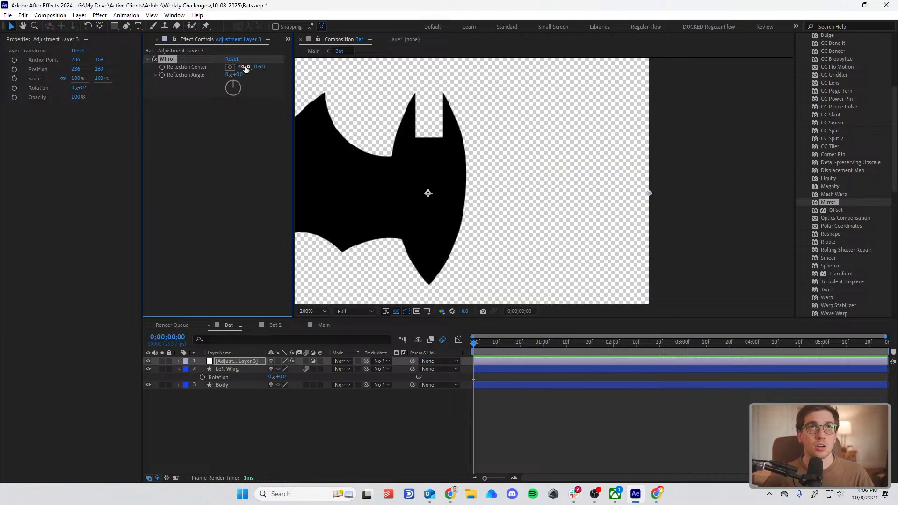
pyautogui.moveTo(234, 68); pyautogui.dragTo(157, 89)
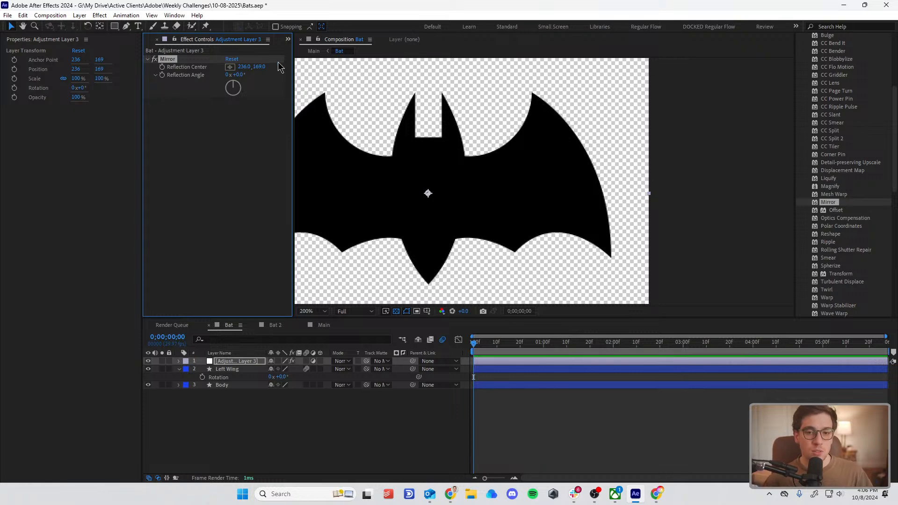
# Step: Check the Bat composition's width and height in its composition settings without changing anything
pyautogui.click(50, 15)
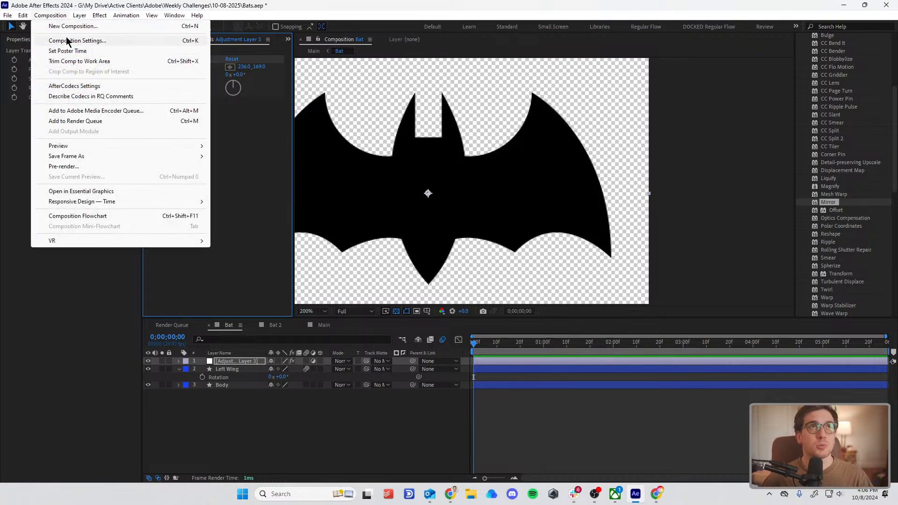
pyautogui.click(67, 41)
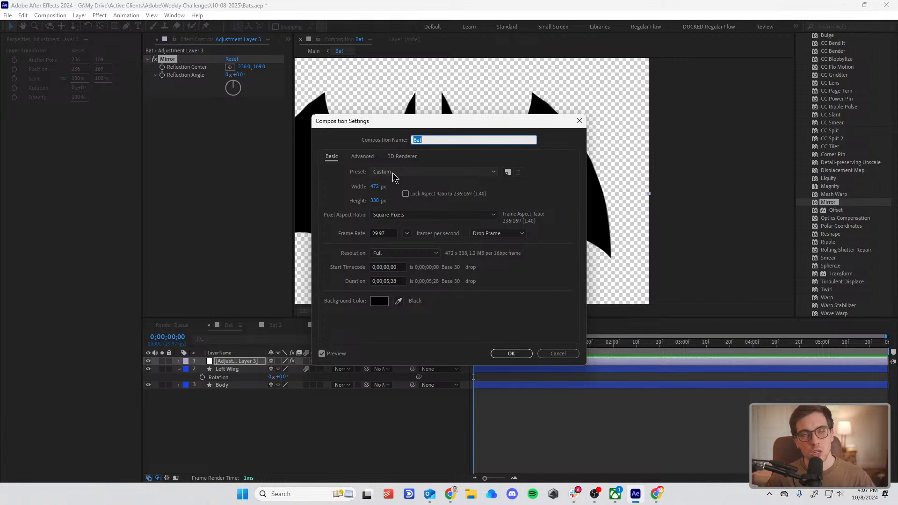
pyautogui.click(553, 356)
pyautogui.scroll(-3, 368, 182)
pyautogui.scroll(1, 379, 188)
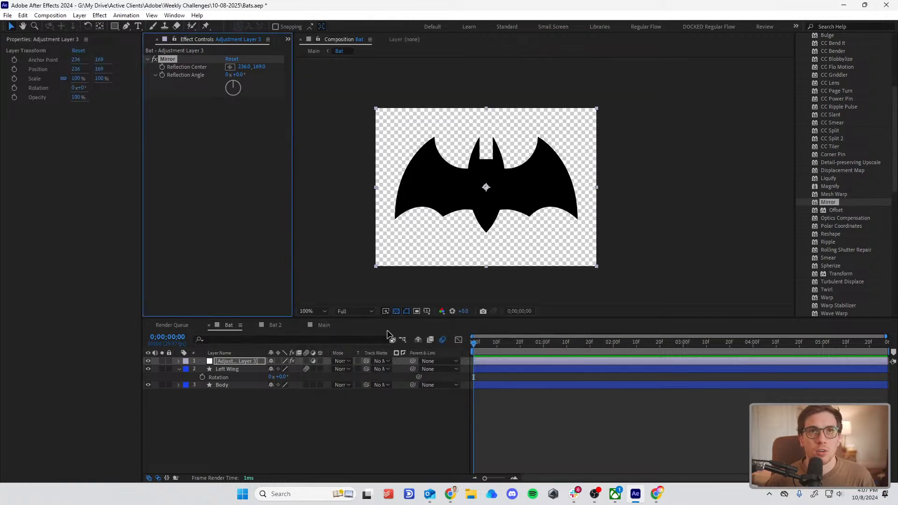
# Step: Try rotating the Left Wing layer to 36°
pyautogui.click(229, 370)
pyautogui.moveTo(287, 377)
pyautogui.mouseDown()
pyautogui.moveTo(275, 379)
pyautogui.moveTo(298, 387)
pyautogui.mouseUp()
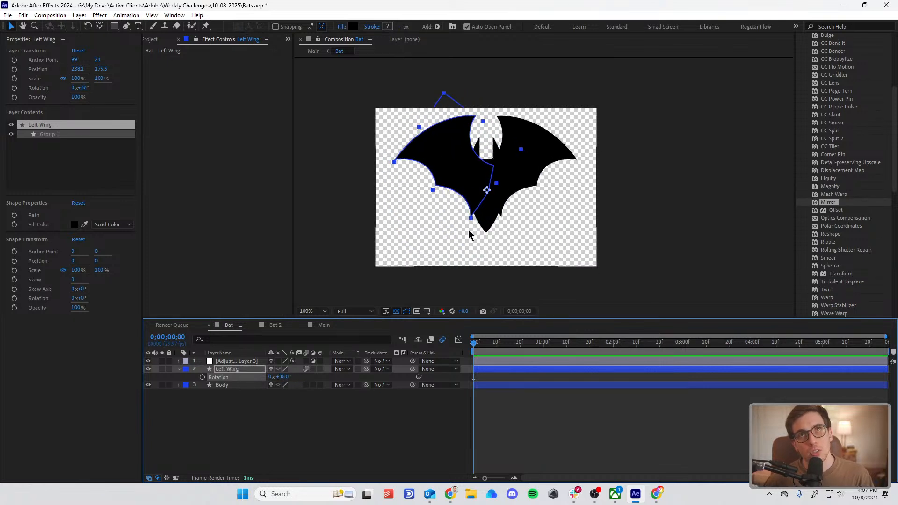
pyautogui.scroll(1, 468, 230)
pyautogui.click(514, 396)
pyautogui.scroll(-1, 431, 187)
pyautogui.scroll(1, 444, 209)
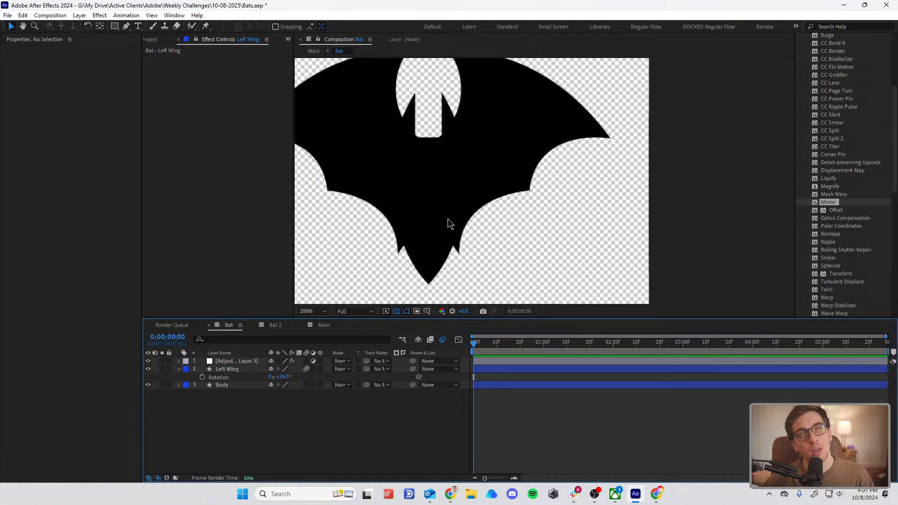
# Step: Examine where the rotated wings meet the body's lower tip and undo the Left Wing's rotation
pyautogui.click(416, 226)
pyautogui.click(546, 409)
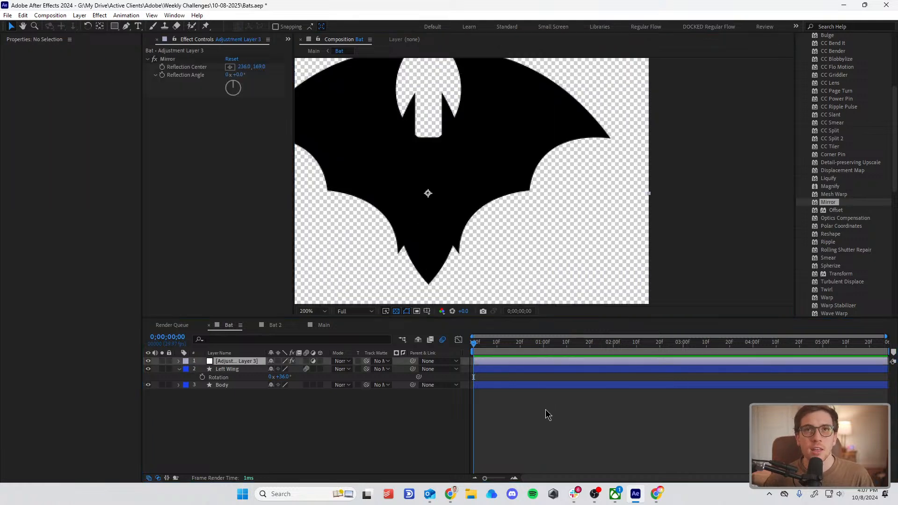
pyautogui.moveTo(455, 240); pyautogui.dragTo(515, 231)
pyautogui.scroll(-1, 515, 231)
pyautogui.scroll(1, 515, 232)
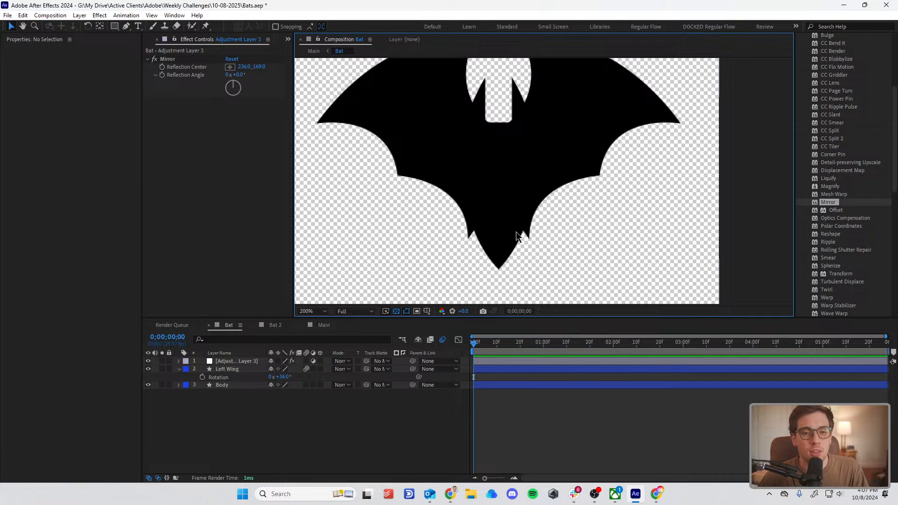
pyautogui.scroll(-1, 502, 229)
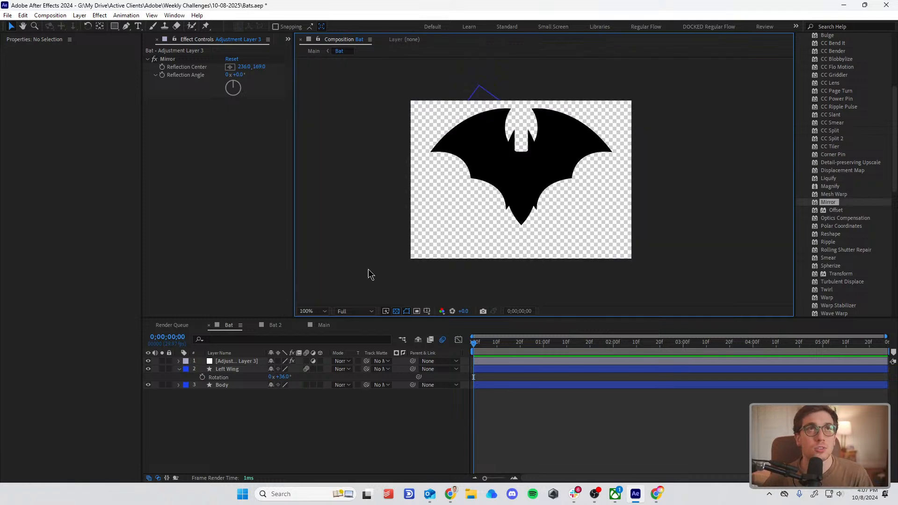
pyautogui.click(229, 363)
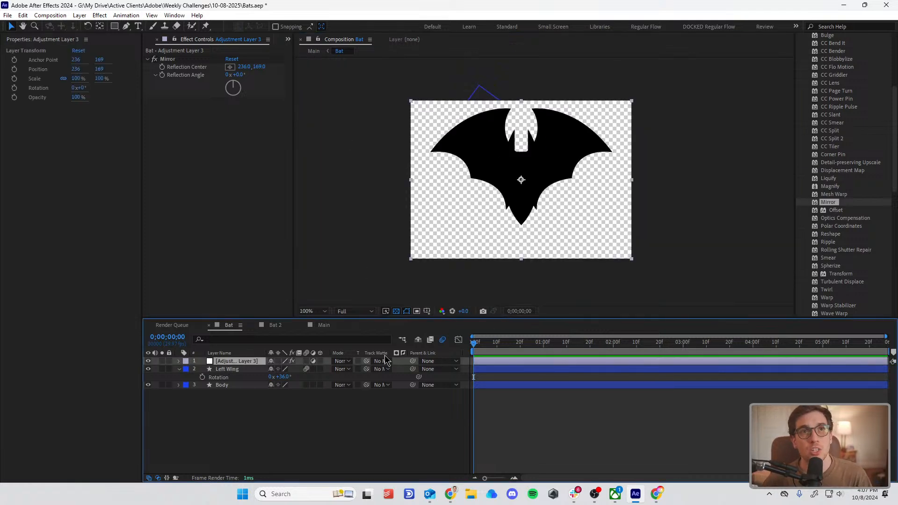
pyautogui.hotkey('ctrl', 'z')
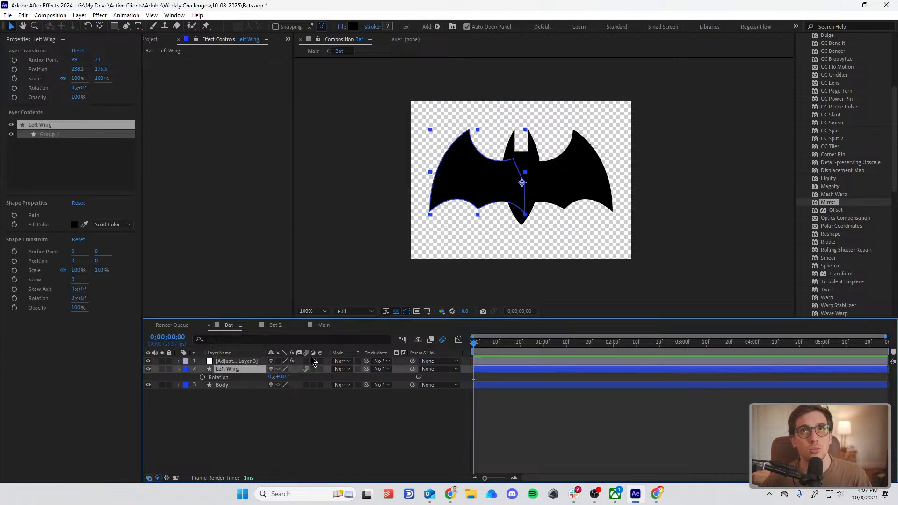
# Step: Add a second adjustment layer above all other layers in the Bat composition
pyautogui.click(271, 423)
pyautogui.click(251, 361)
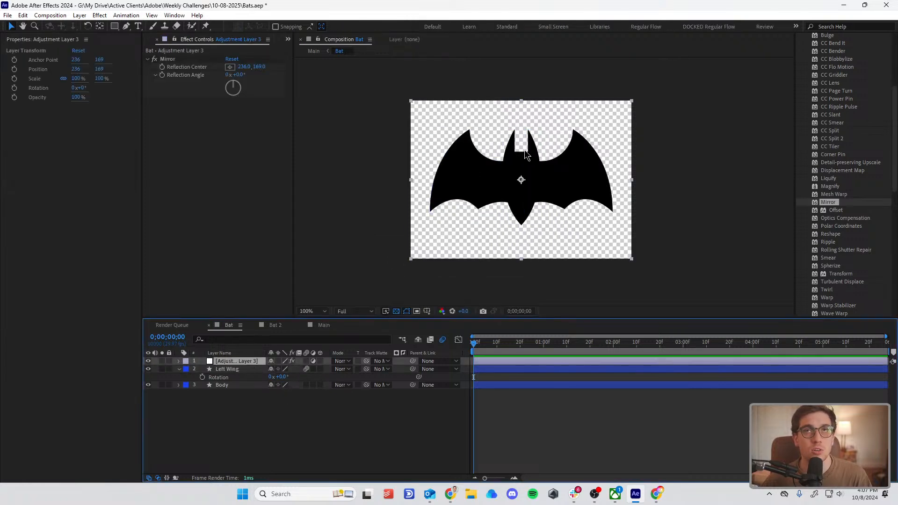
pyautogui.click(272, 422)
pyautogui.click(78, 15)
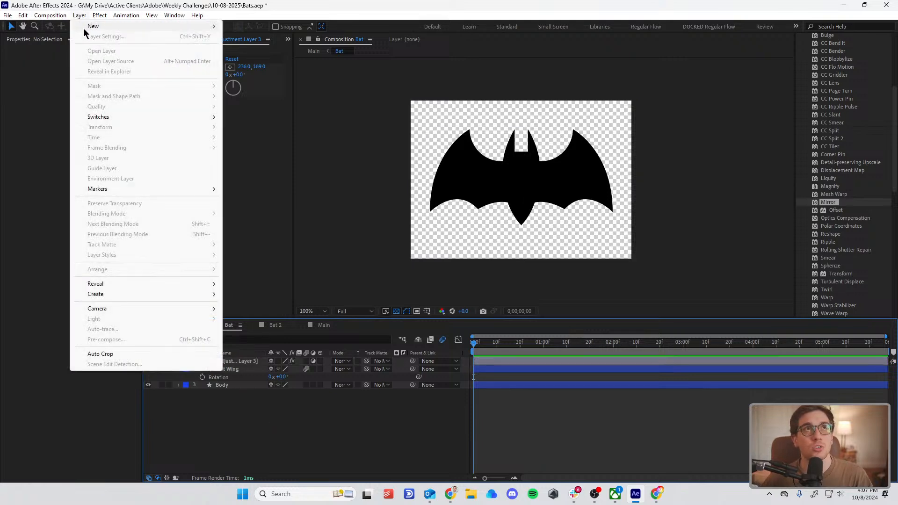
pyautogui.moveTo(108, 32)
pyautogui.click(269, 88)
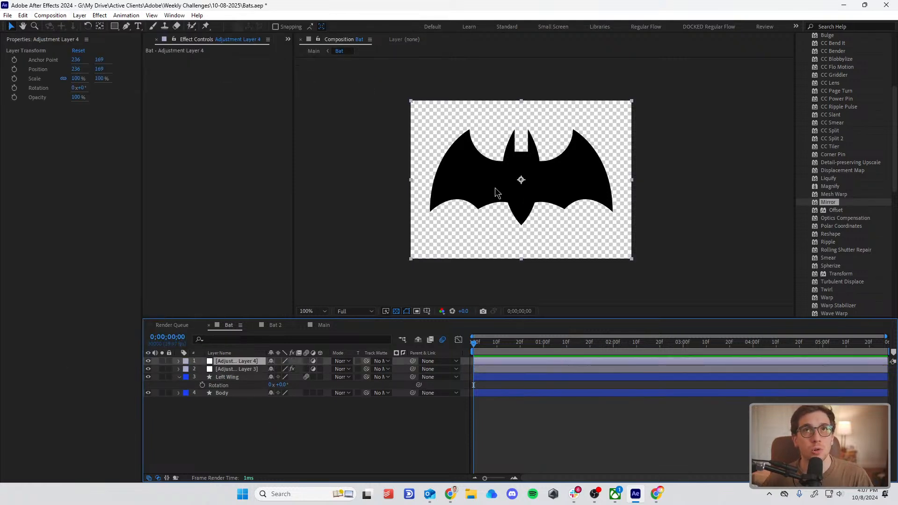
# Step: Rename the adjustment layer that holds the Mirror effect as Mirror
pyautogui.click(232, 371)
pyautogui.rightClick(231, 371)
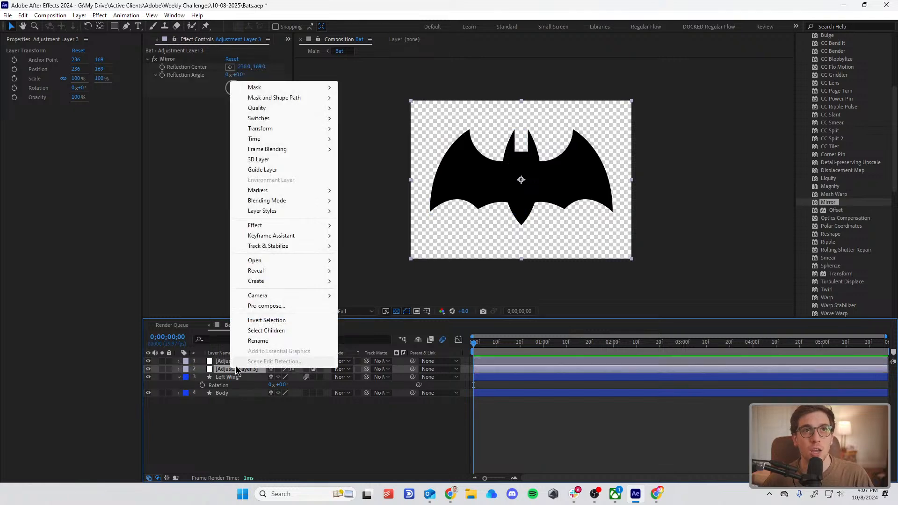
pyautogui.click(253, 340)
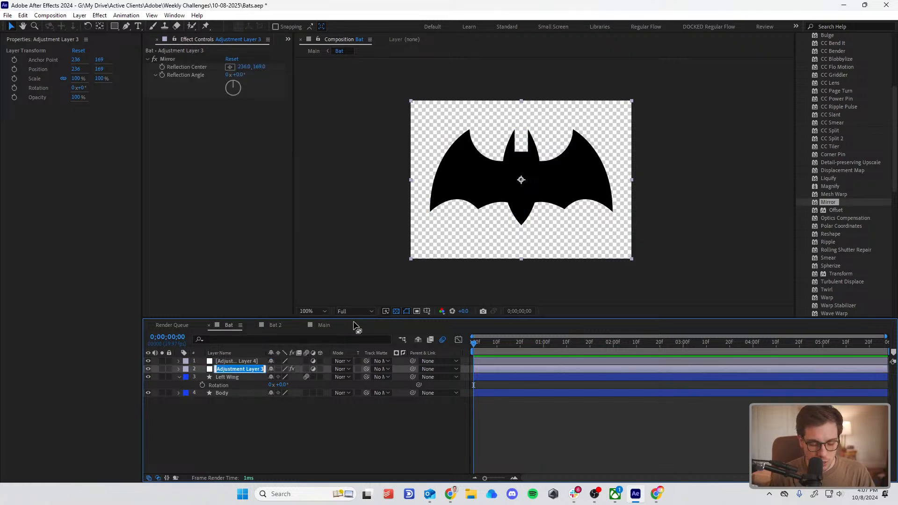
pyautogui.write('Mirror')
pyautogui.press('Return')
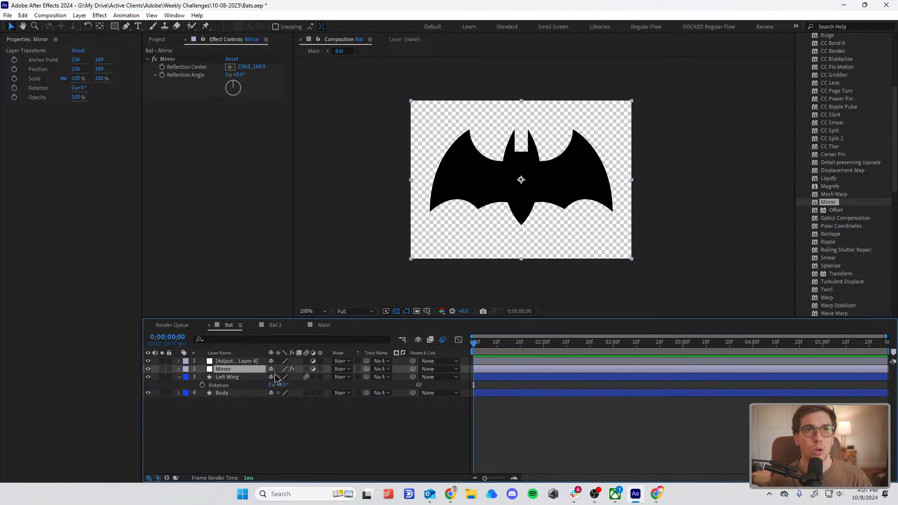
# Step: Rename the new, empty adjustment layer as Blobby
pyautogui.rightClick(234, 361)
pyautogui.click(262, 333)
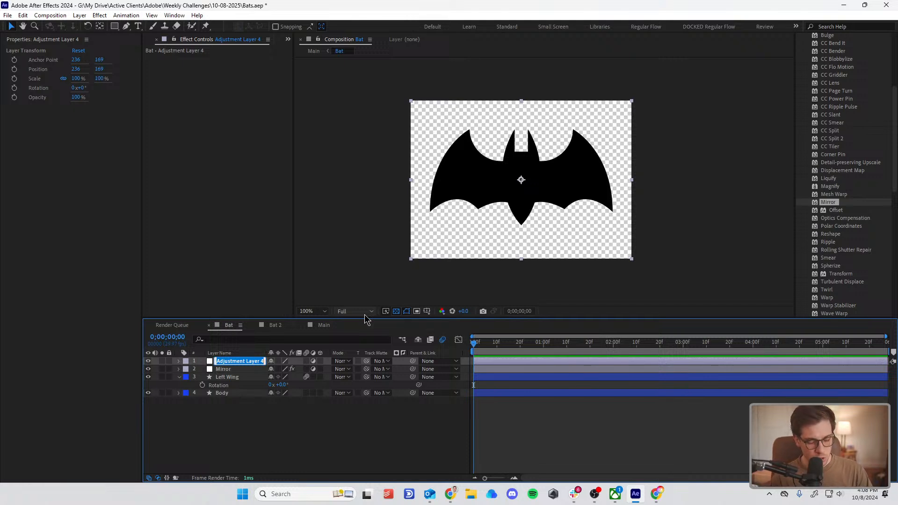
pyautogui.write('Blobby')
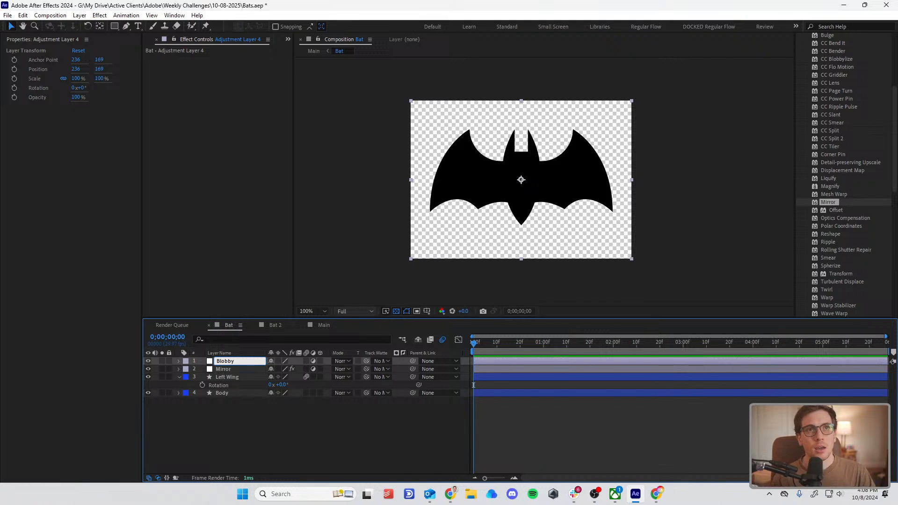
pyautogui.click(322, 445)
# Step: Find the Fast Box Blur effect and apply it to the Blobby layer with a Blur Radius of 2
pyautogui.click(536, 202)
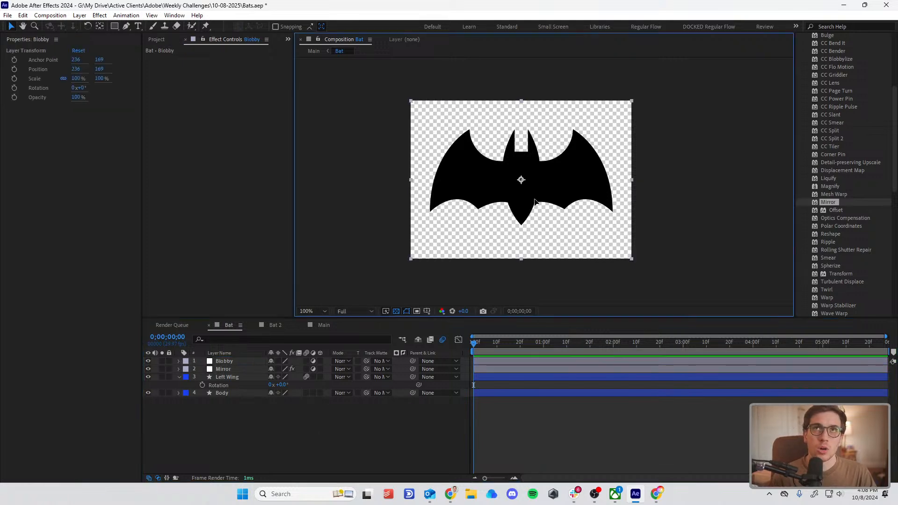
pyautogui.press('.')
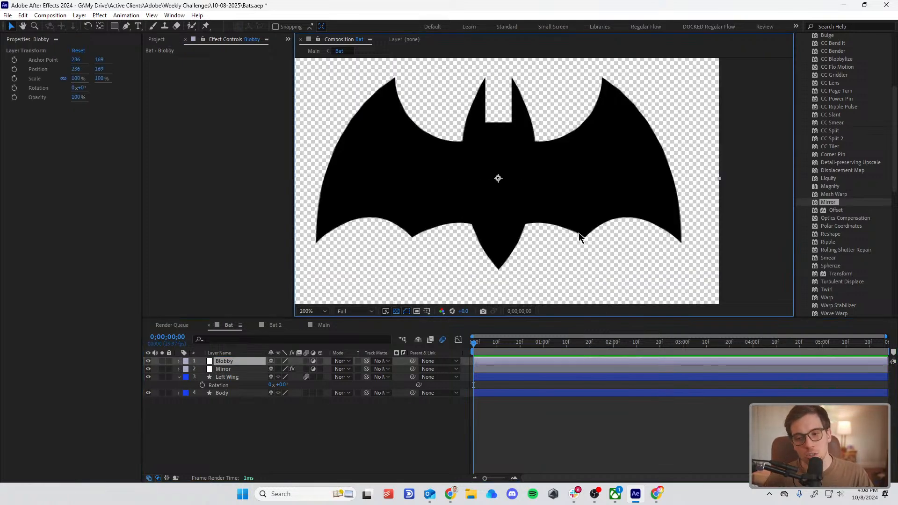
pyautogui.hotkey('alt', 'Tab')
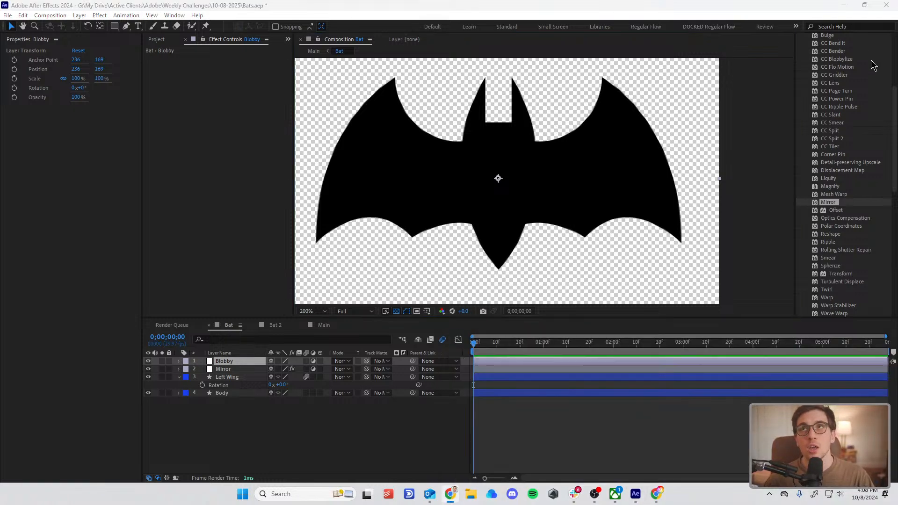
pyautogui.scroll(5, 870, 60)
pyautogui.click(830, 81)
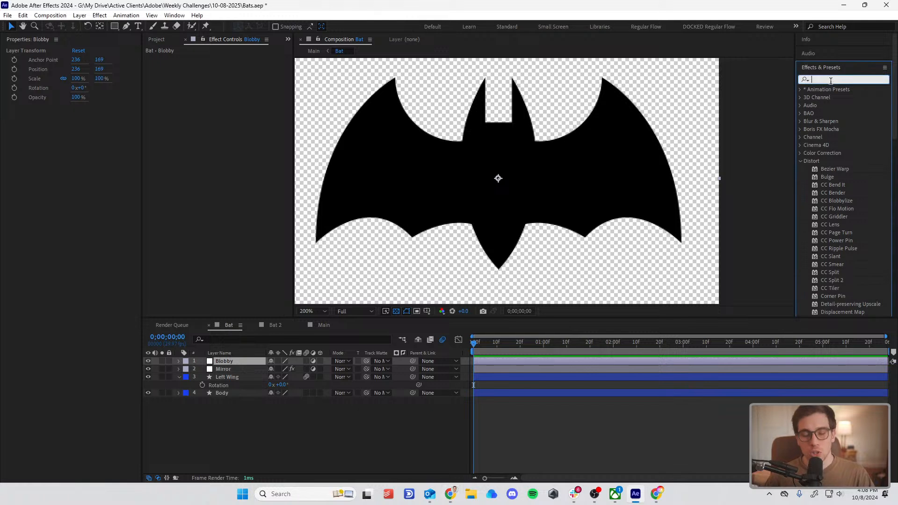
pyautogui.write('fast')
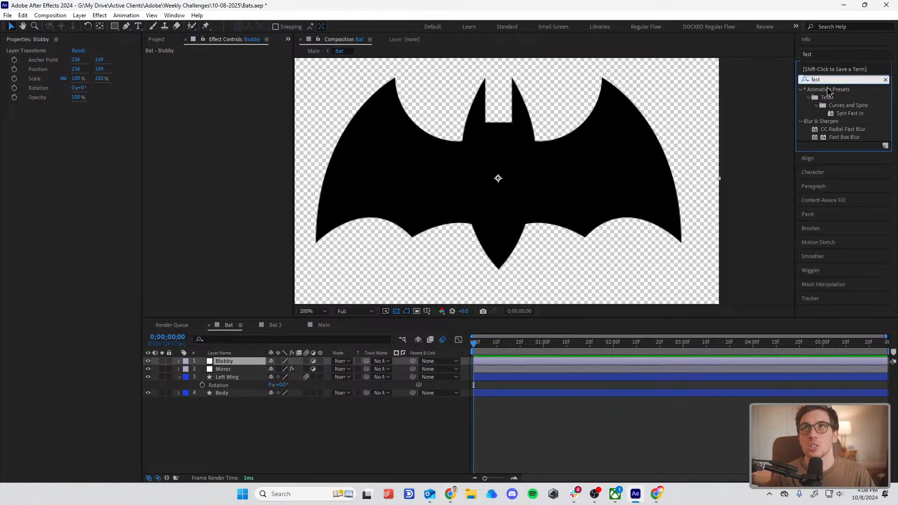
pyautogui.click(827, 123)
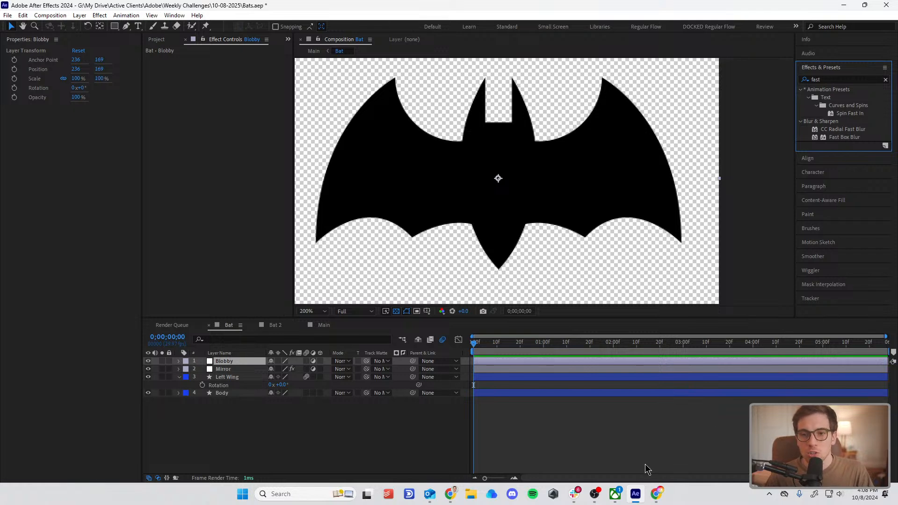
pyautogui.click(850, 138)
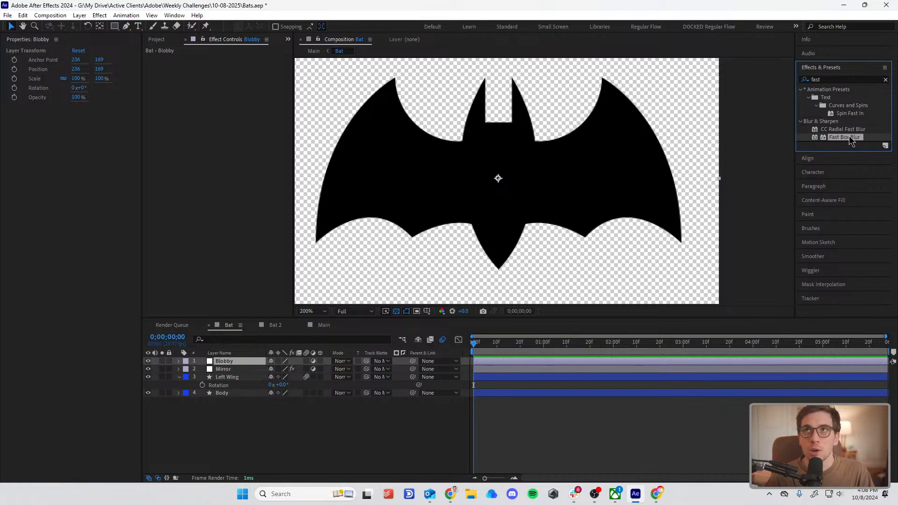
pyautogui.moveTo(849, 142); pyautogui.dragTo(243, 366)
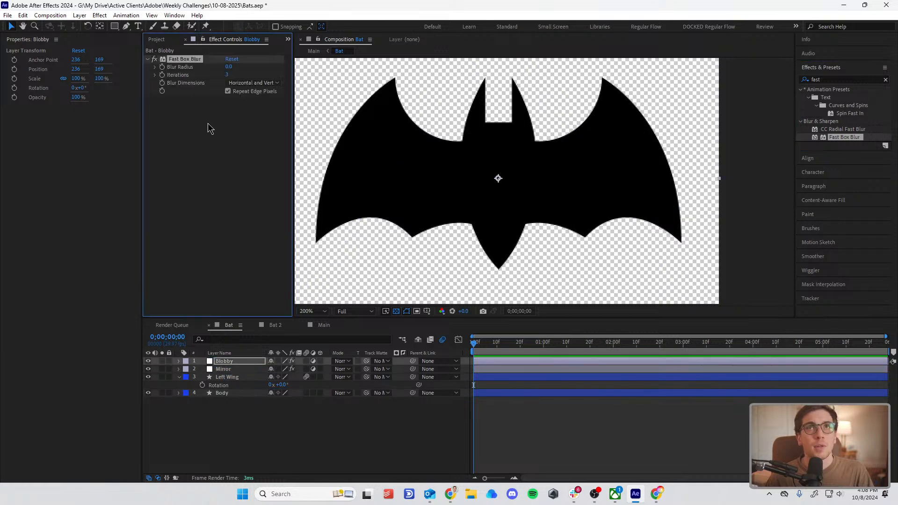
pyautogui.moveTo(240, 66)
pyautogui.mouseDown()
pyautogui.moveTo(253, 67)
pyautogui.moveTo(238, 69)
pyautogui.mouseUp()
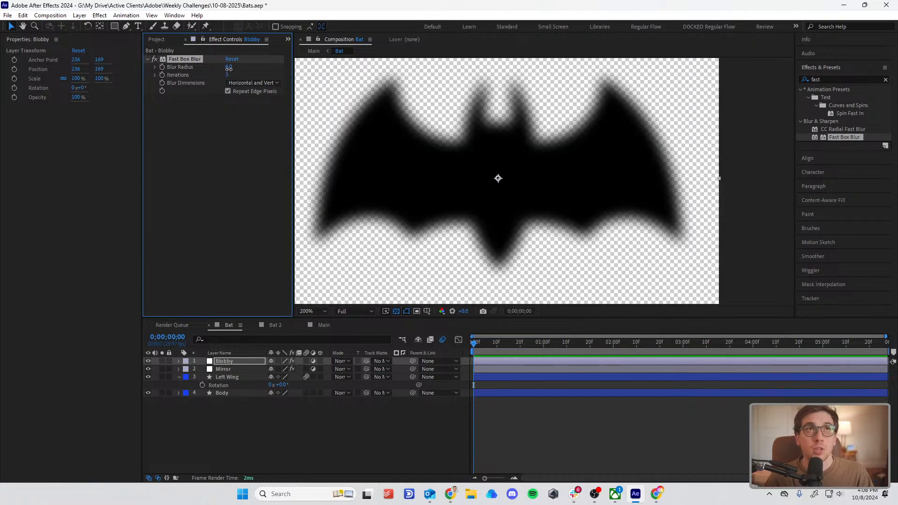
pyautogui.moveTo(229, 68); pyautogui.dragTo(227, 72)
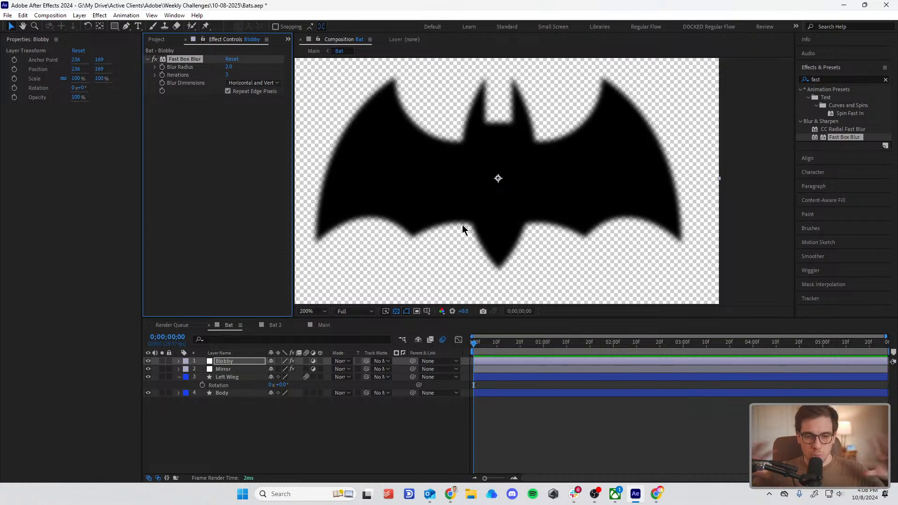
# Step: Replace the effects search with "chok" to find the choker effects
pyautogui.click(848, 78)
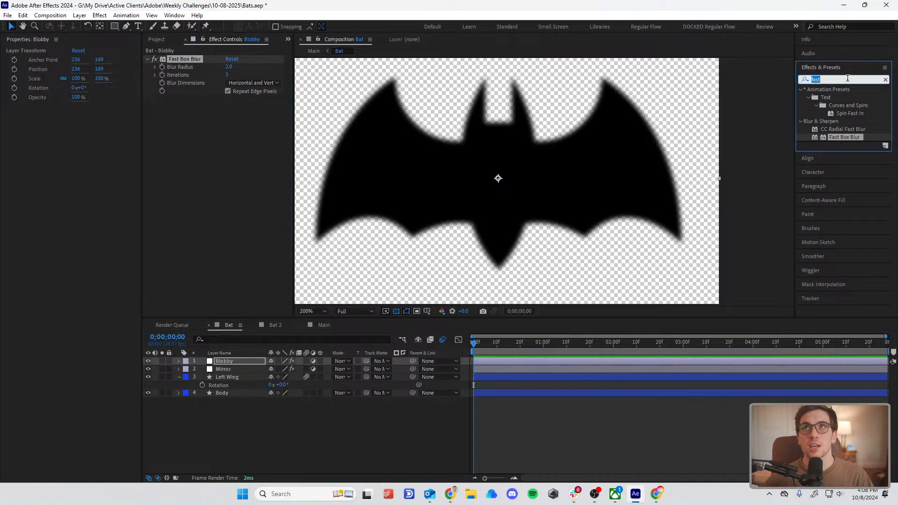
pyautogui.press('BackSpace')
pyautogui.write('chok')
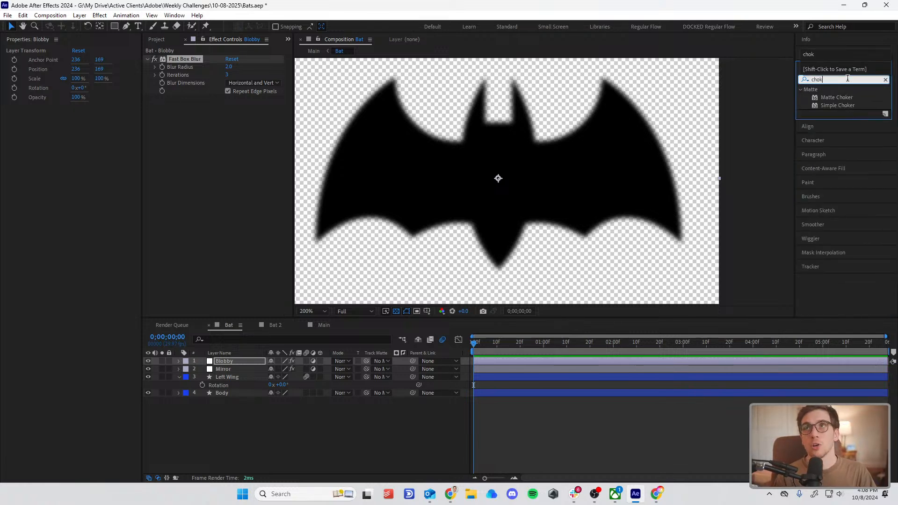
# Step: Try the Matte Choker effect on the Blobby layer with Geometric Softness 1 at 1.8, and remove it
pyautogui.click(847, 98)
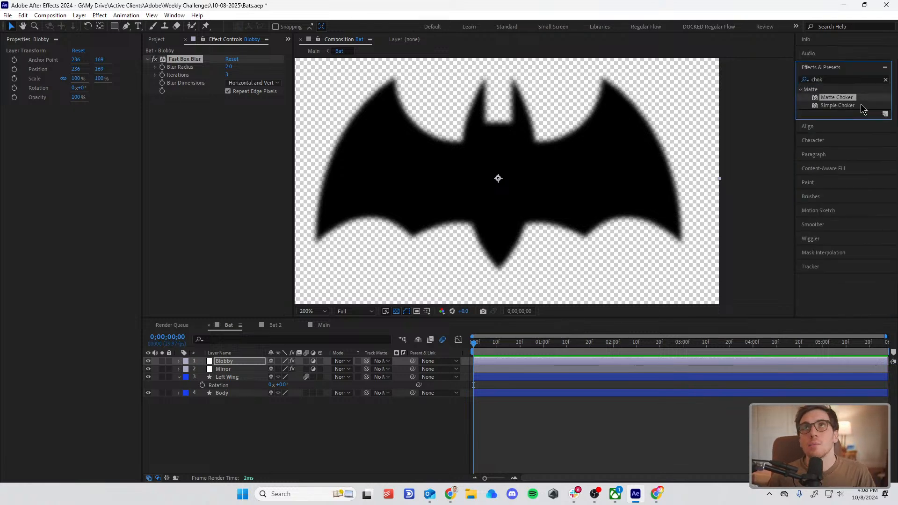
pyautogui.moveTo(831, 100); pyautogui.dragTo(227, 363)
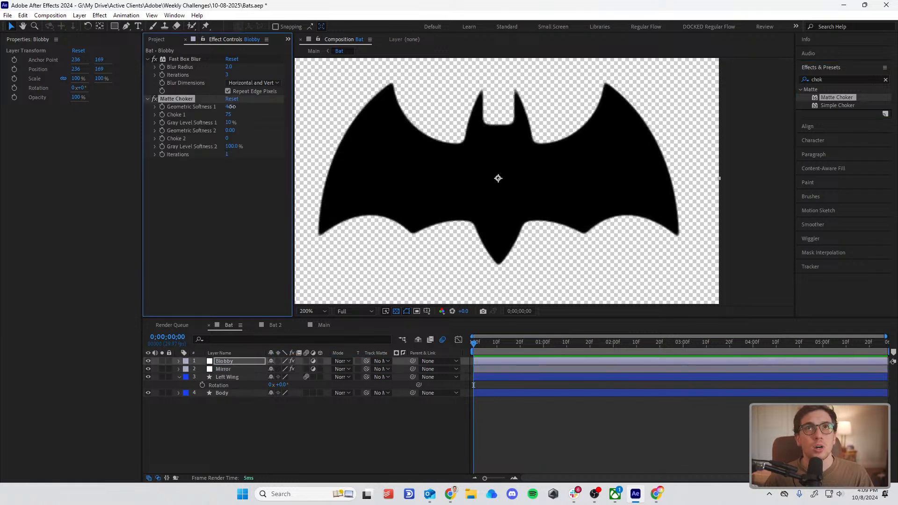
pyautogui.moveTo(232, 107)
pyautogui.mouseDown()
pyautogui.moveTo(247, 108)
pyautogui.moveTo(224, 115)
pyautogui.mouseUp()
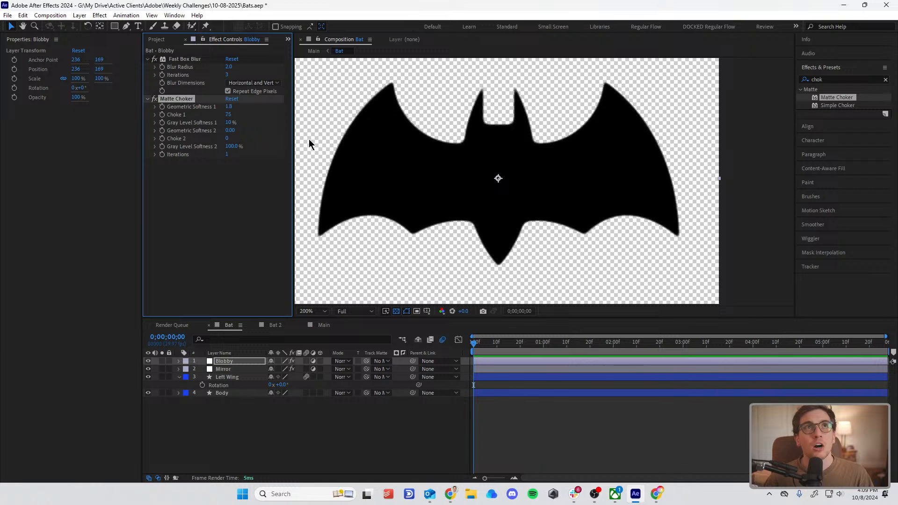
pyautogui.press('Delete')
# Step: Apply the Simple Choker effect to the Blobby layer and set its Choke Matte to 2.30
pyautogui.moveTo(840, 104); pyautogui.dragTo(222, 368)
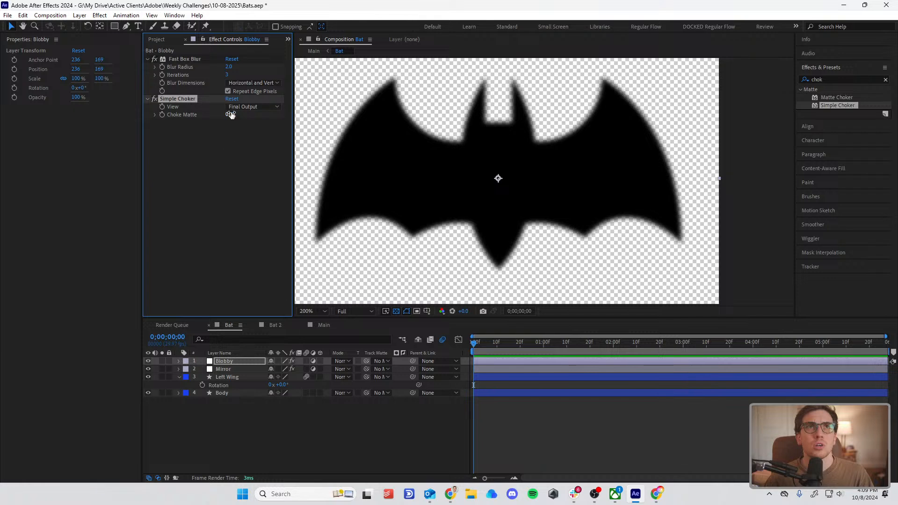
pyautogui.moveTo(231, 115); pyautogui.dragTo(247, 118)
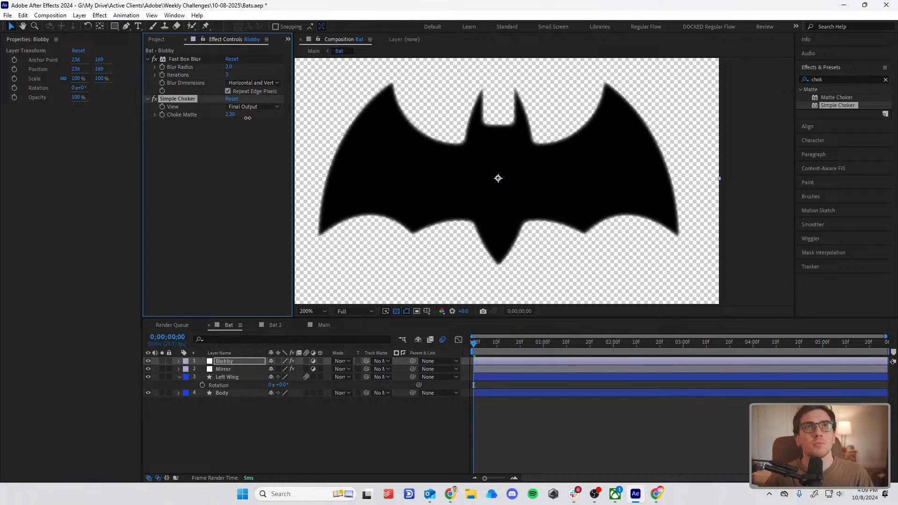
# Step: Set the Blobby layer's Fast Box Blur to Blur Radius 1 and Iterations 2, and its Simple Choker Choke Matte to 3.60
pyautogui.moveTo(229, 67); pyautogui.dragTo(225, 71)
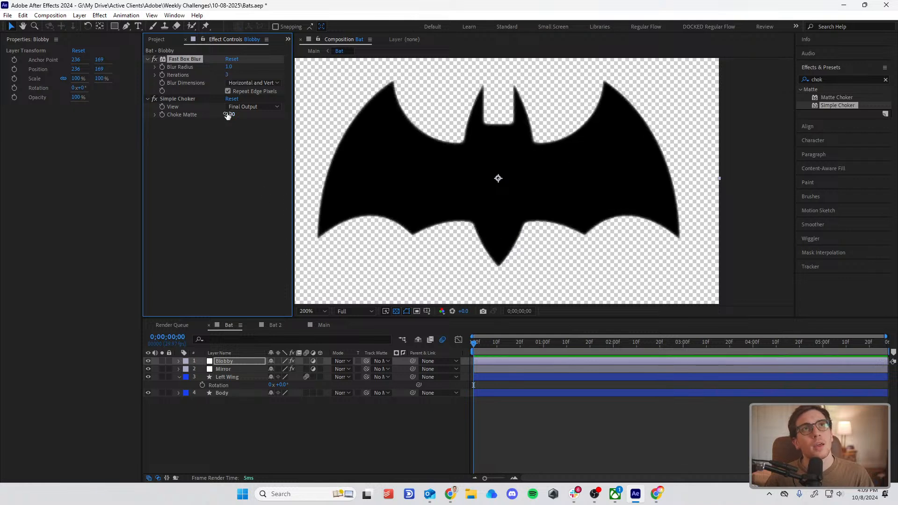
pyautogui.moveTo(228, 115)
pyautogui.mouseDown()
pyautogui.moveTo(255, 113)
pyautogui.moveTo(243, 119)
pyautogui.mouseUp()
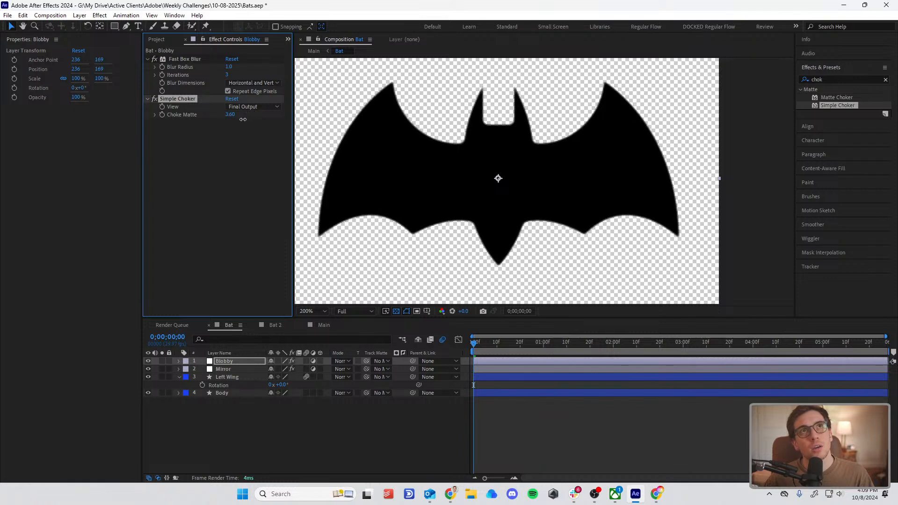
pyautogui.click(227, 157)
pyautogui.moveTo(228, 76); pyautogui.dragTo(216, 84)
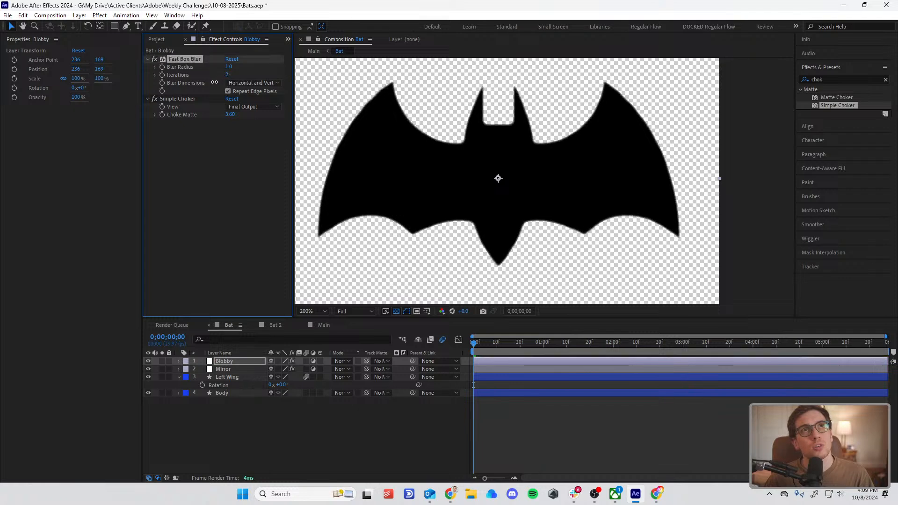
pyautogui.click(221, 198)
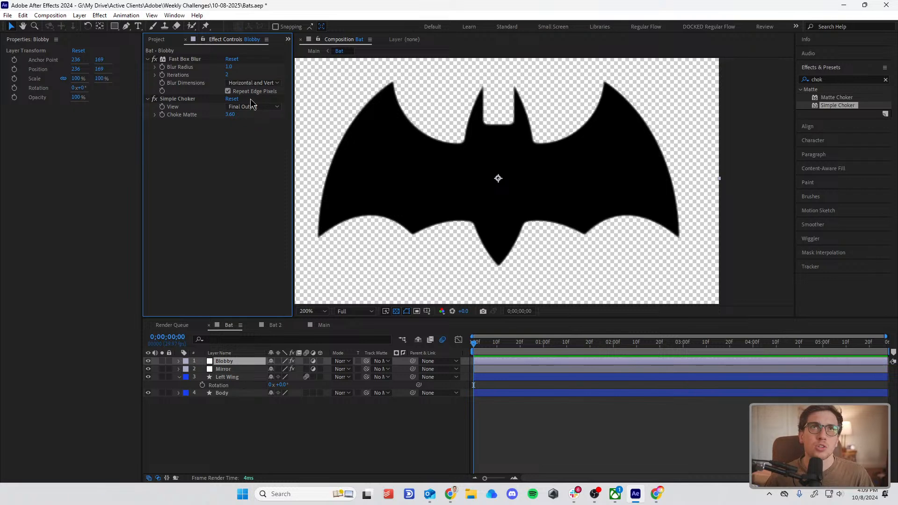
# Step: Rotate the Left Wing layer to 39° to test the smoothed joint near the bat's tail
pyautogui.click(244, 384)
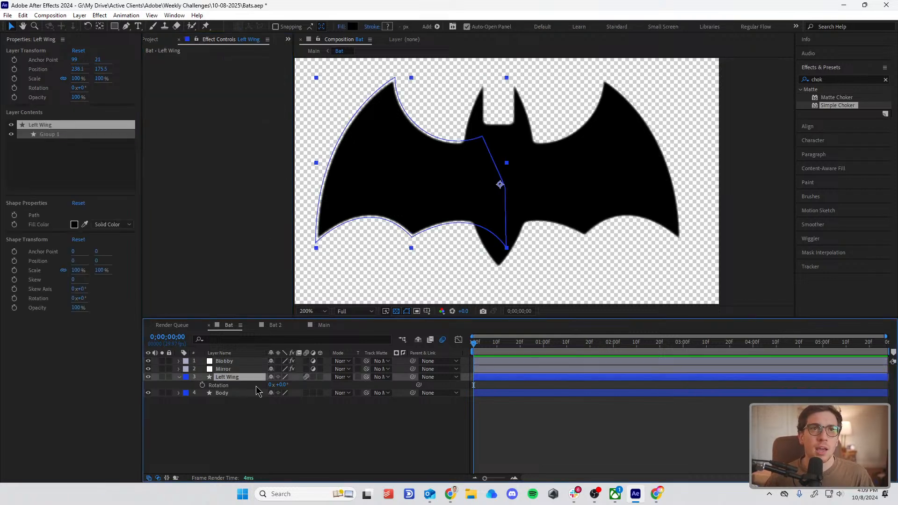
pyautogui.moveTo(283, 386)
pyautogui.mouseDown()
pyautogui.moveTo(299, 386)
pyautogui.moveTo(266, 386)
pyautogui.moveTo(295, 386)
pyautogui.moveTo(285, 386)
pyautogui.moveTo(295, 377)
pyautogui.mouseUp()
pyautogui.scroll(3, 497, 267)
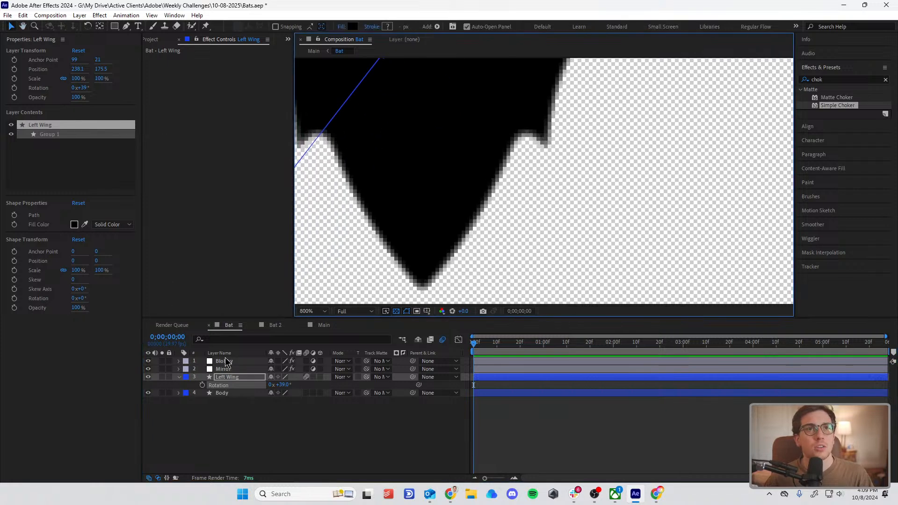
# Step: Compare the joints between wings and tail with the Blobby layer shown and hidden, both close up and at normal size
pyautogui.click(226, 361)
pyautogui.moveTo(174, 63); pyautogui.dragTo(195, 146)
pyautogui.moveTo(180, 84); pyautogui.dragTo(184, 57)
pyautogui.click(198, 282)
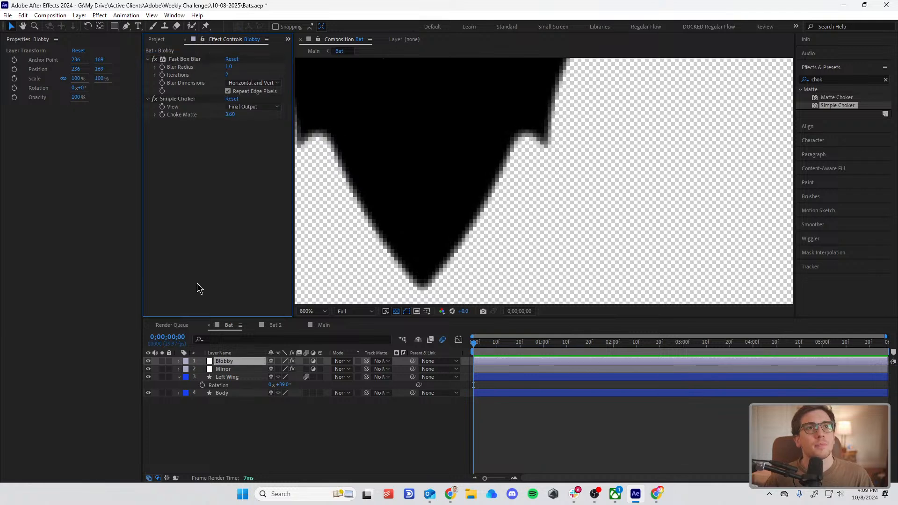
pyautogui.click(148, 361)
pyautogui.click(148, 362)
pyautogui.click(149, 362)
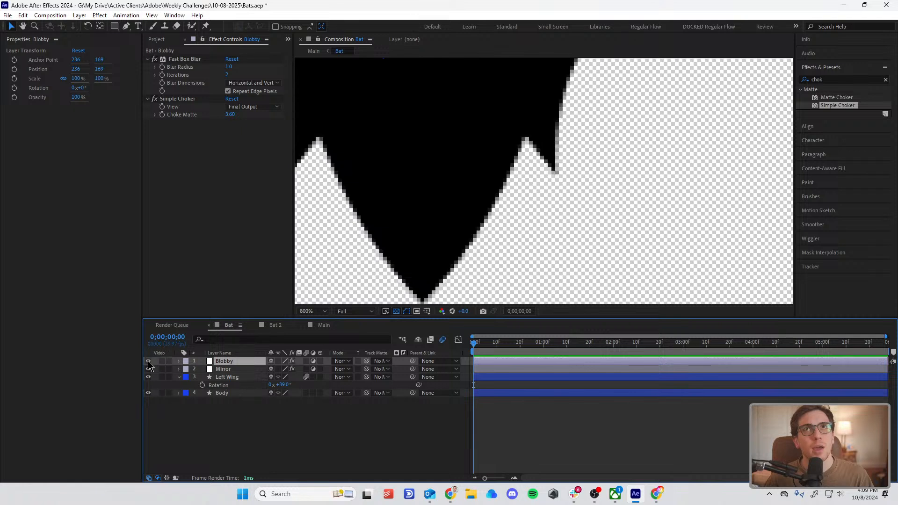
pyautogui.click(148, 361)
pyautogui.click(149, 362)
pyautogui.click(148, 362)
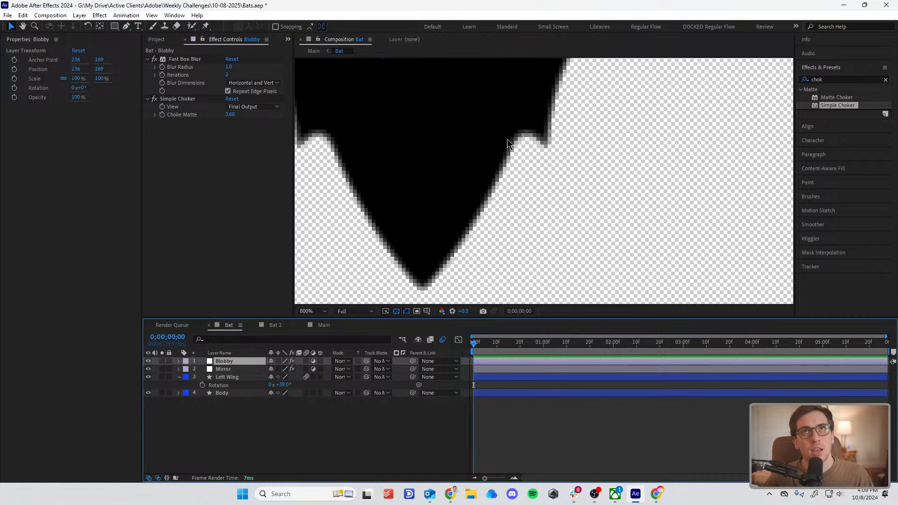
pyautogui.click(149, 360)
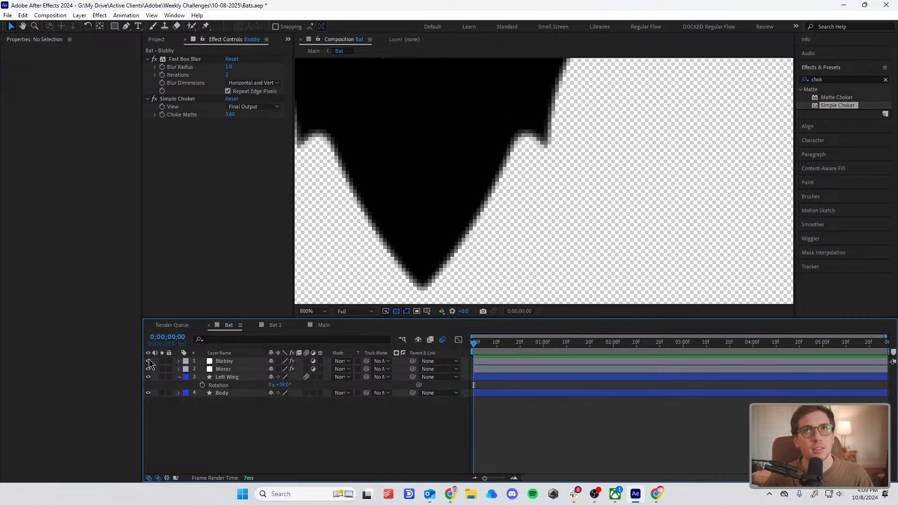
pyautogui.click(149, 361)
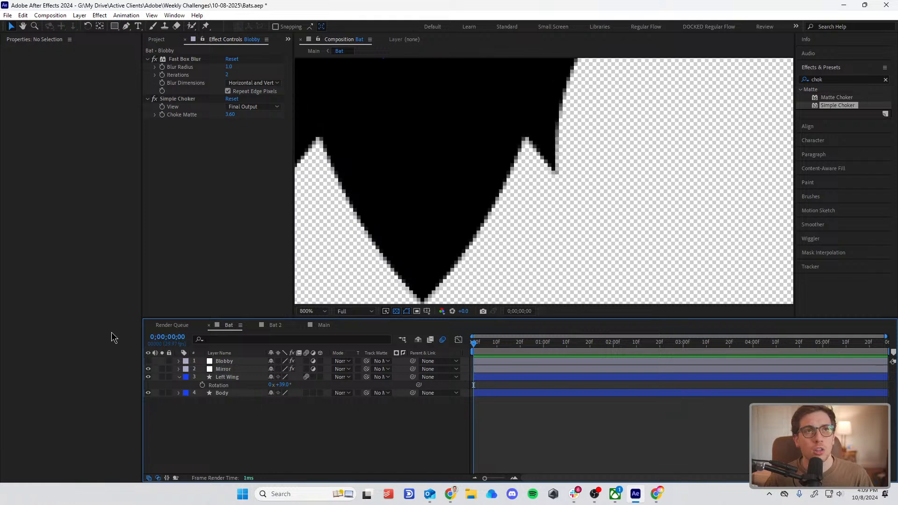
pyautogui.click(148, 362)
pyautogui.scroll(-3, 538, 139)
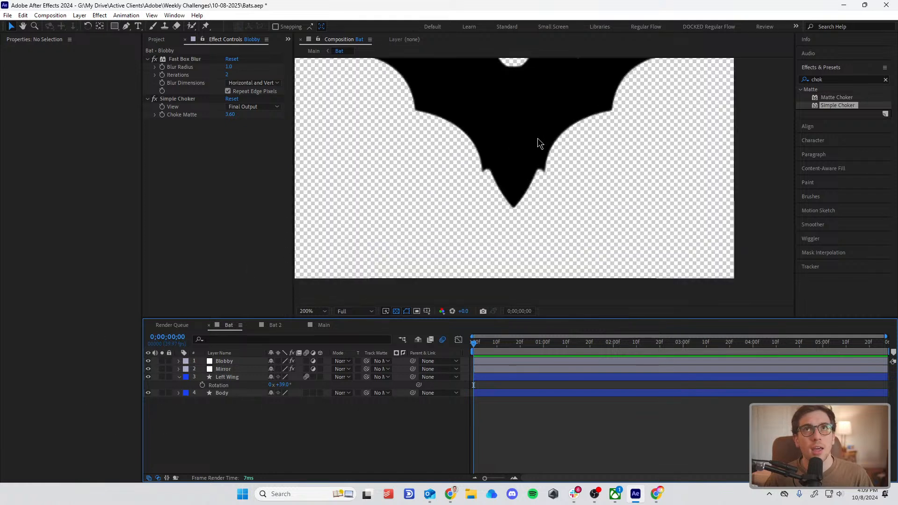
pyautogui.press(',')
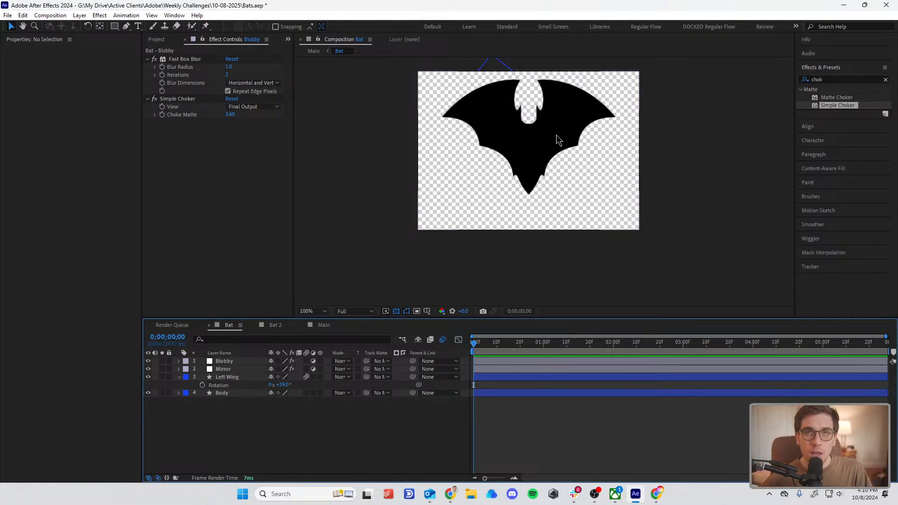
pyautogui.press('.')
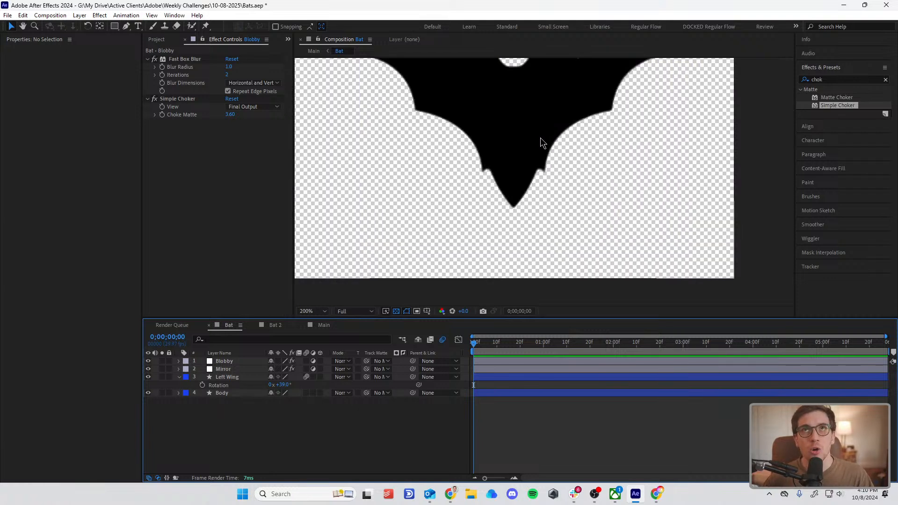
pyautogui.press(',')
pyautogui.press('.')
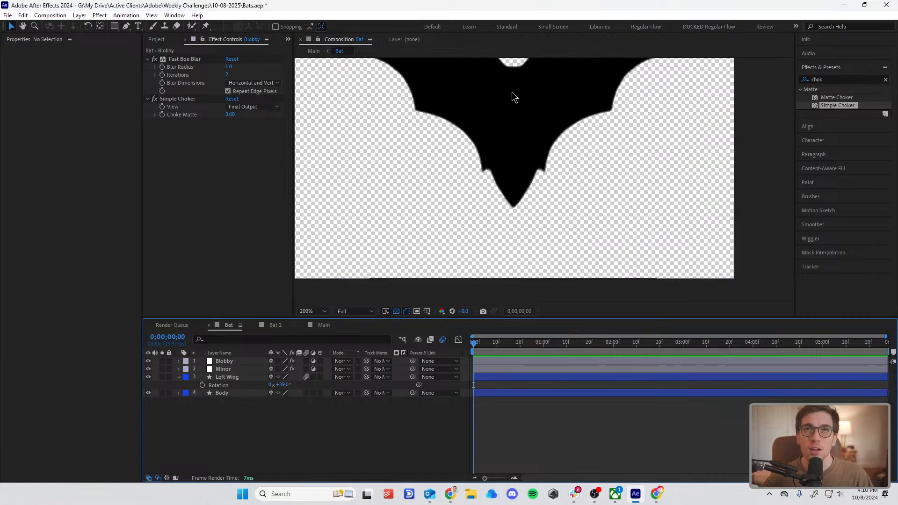
# Step: Reset the Left Wing layer's rotation to 0°
pyautogui.click(230, 377)
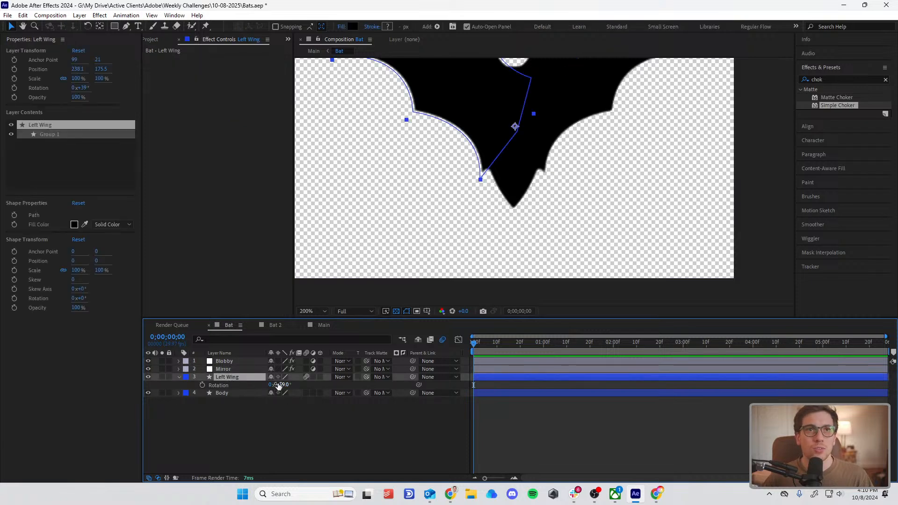
pyautogui.write('0')
pyautogui.press('Return')
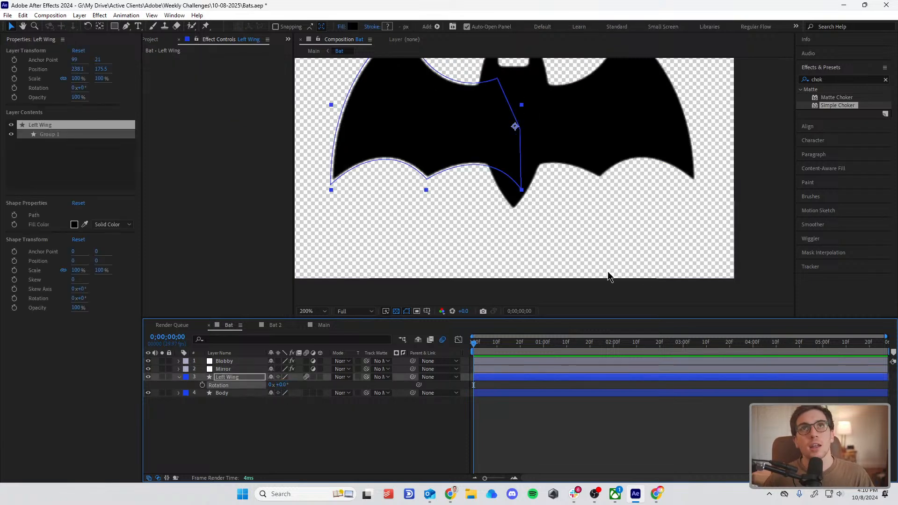
# Step: Lower the Left Wing to a rotation of -33° and set its first Rotation keyframe at 0;00;00;00
pyautogui.scroll(-1, 622, 223)
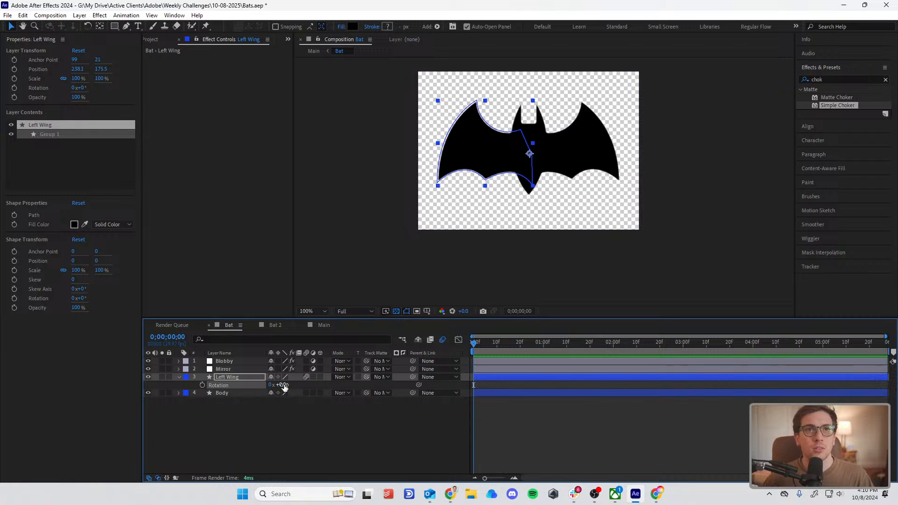
pyautogui.moveTo(284, 384); pyautogui.dragTo(275, 394)
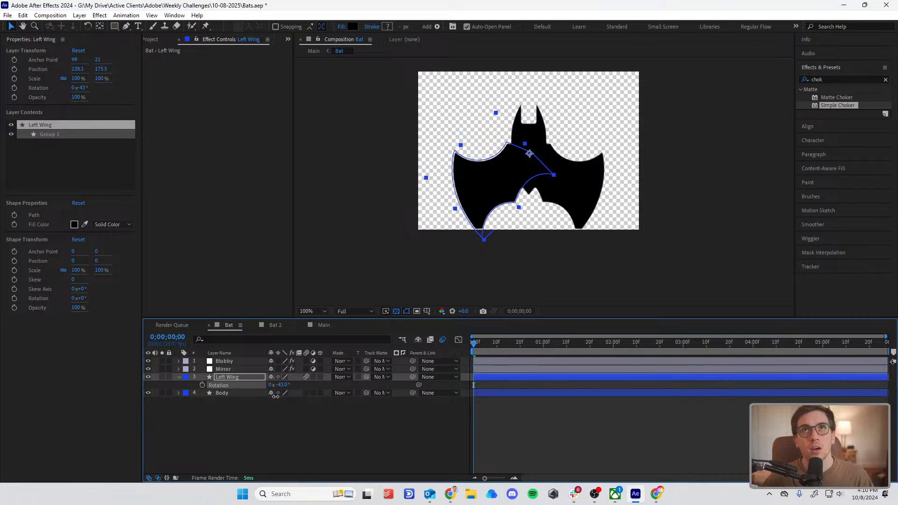
pyautogui.scroll(1, 521, 188)
pyautogui.moveTo(516, 129); pyautogui.dragTo(519, 159)
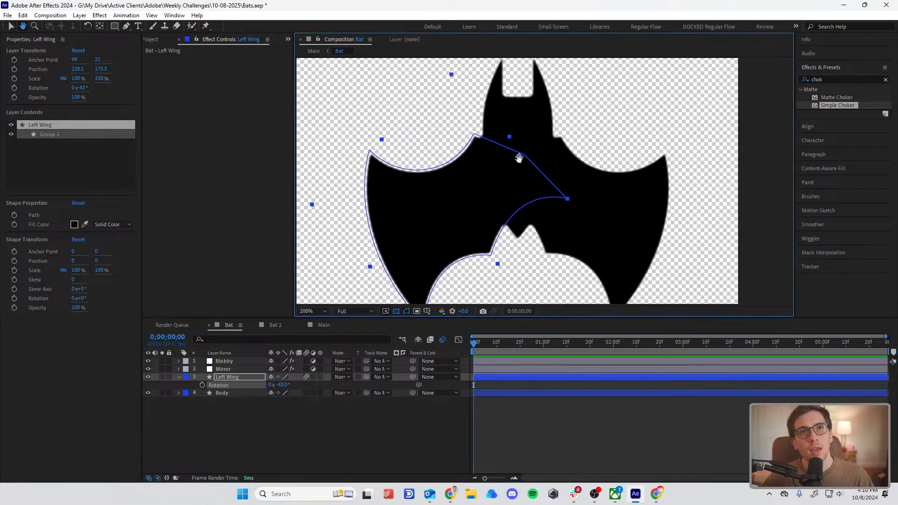
pyautogui.moveTo(285, 387); pyautogui.dragTo(289, 385)
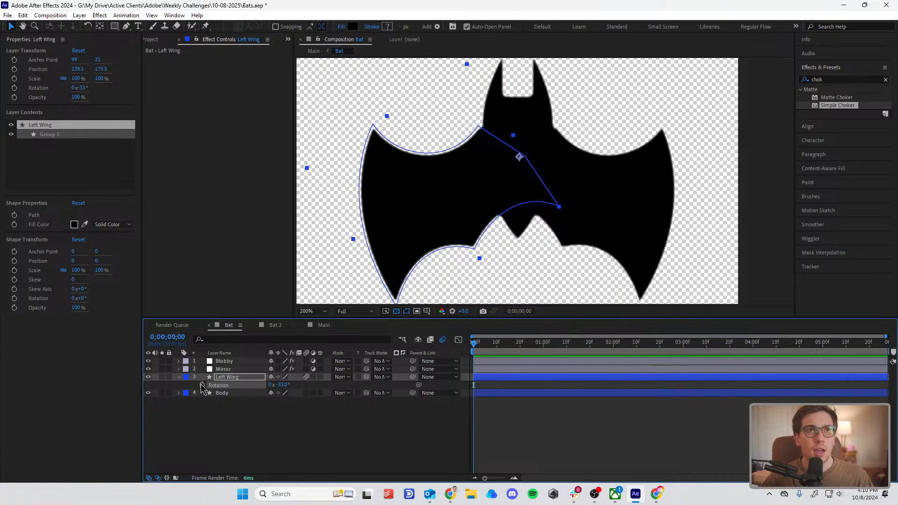
pyautogui.click(202, 385)
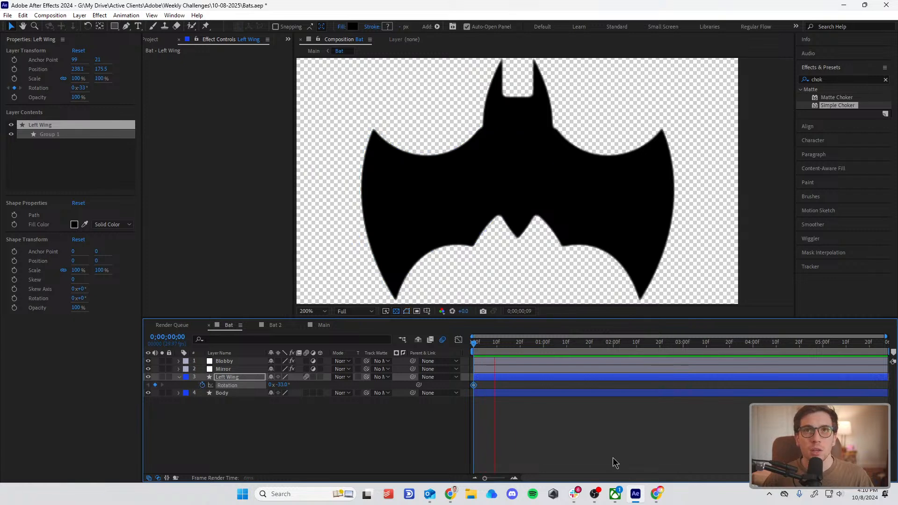
# Step: Add a Left Wing Rotation keyframe of 32° at 0;00;00;24 for the raised wing pose
pyautogui.click(528, 342)
pyautogui.moveTo(282, 384); pyautogui.dragTo(307, 376)
pyautogui.click(546, 416)
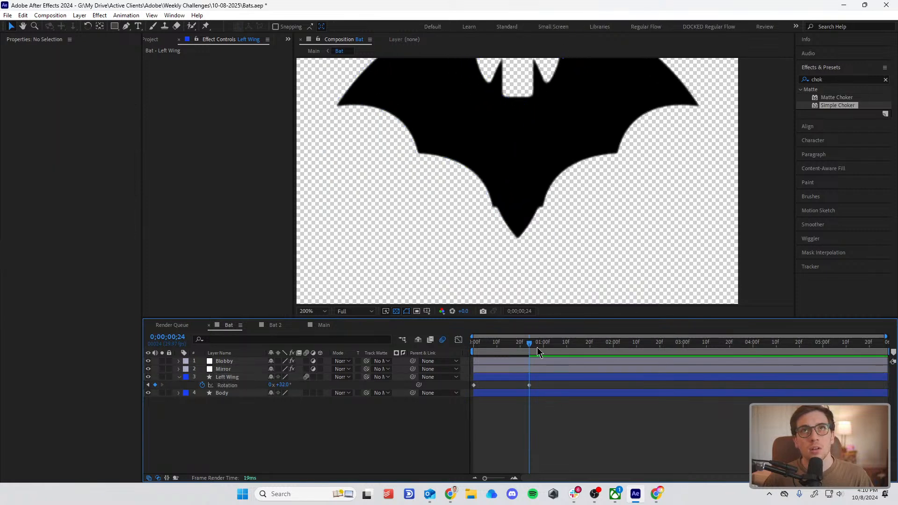
# Step: Copy the Left Wing's first Rotation keyframe and paste it at 0;00;01;22 to close the flap cycle
pyautogui.moveTo(529, 347); pyautogui.dragTo(595, 359)
pyautogui.moveTo(488, 383); pyautogui.dragTo(465, 389)
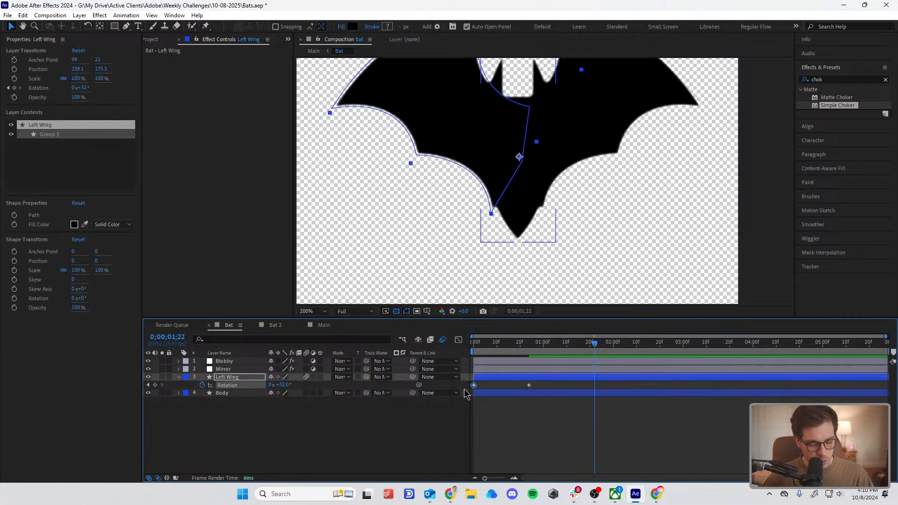
pyautogui.hotkey('ctrl', 'c')
pyautogui.hotkey('ctrl', 'v')
pyautogui.click(548, 414)
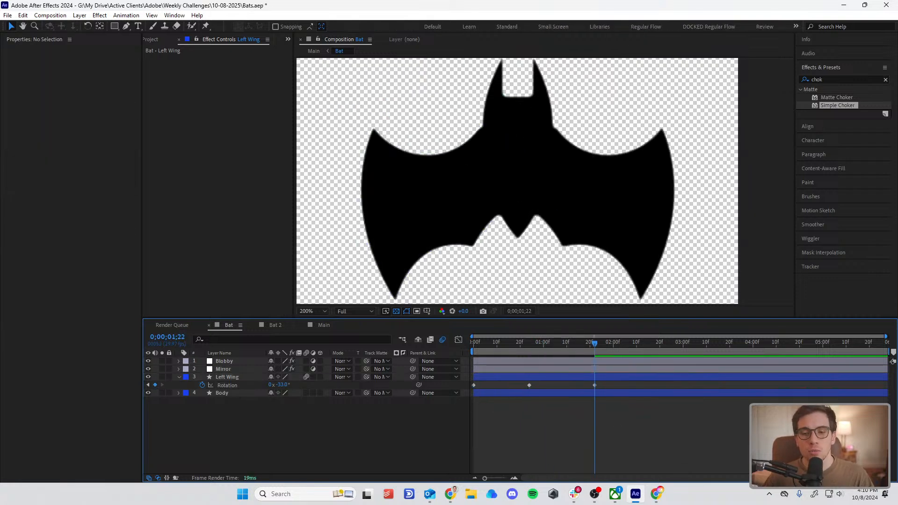
pyautogui.click(590, 501)
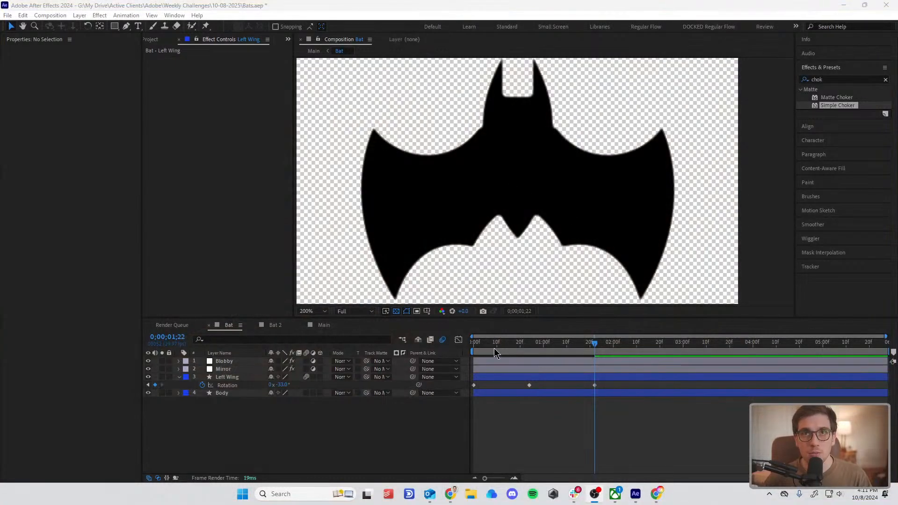
# Step: Move the Left Wing's last Rotation keyframe to 0;00;02;00 and the middle one to 0;00;01;00
pyautogui.moveTo(594, 385); pyautogui.dragTo(613, 385)
pyautogui.click(614, 343)
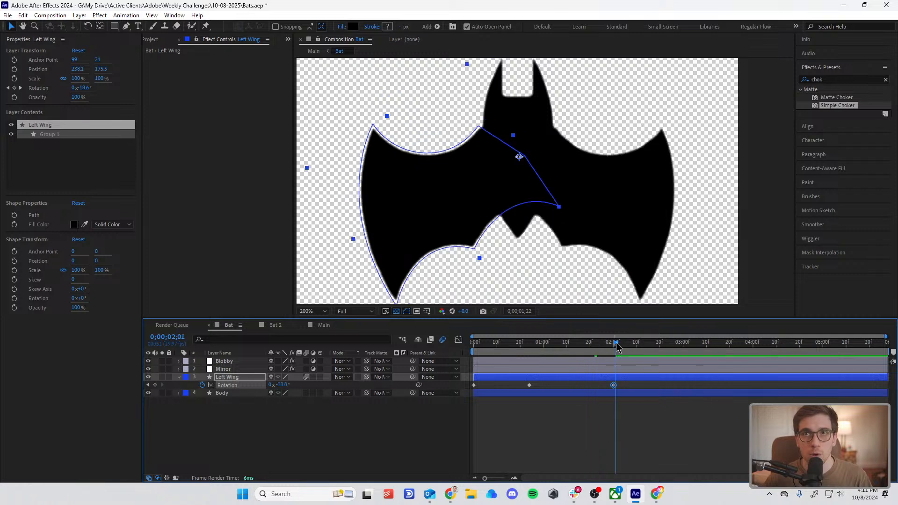
pyautogui.click(544, 347)
pyautogui.moveTo(528, 384); pyautogui.dragTo(543, 385)
pyautogui.click(679, 423)
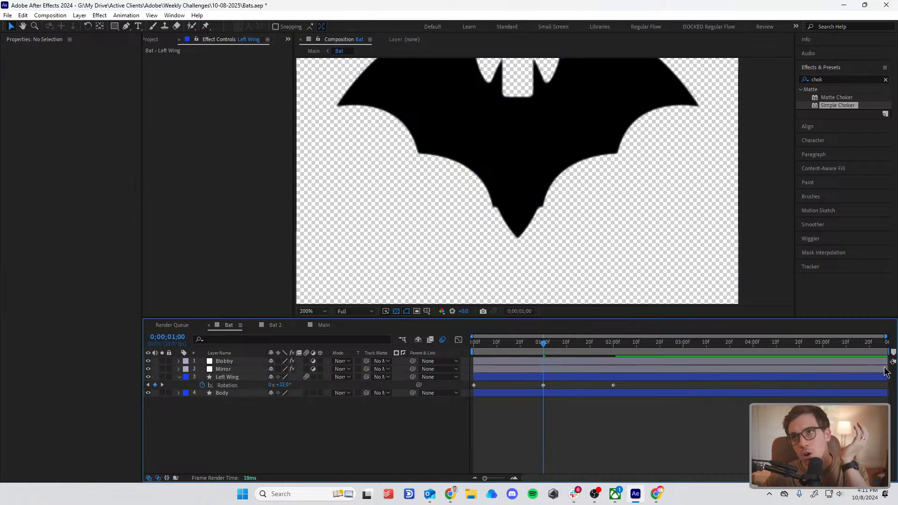
# Step: End the work area at two seconds and preview the wing flap from the first frame
pyautogui.moveTo(890, 354); pyautogui.dragTo(614, 425)
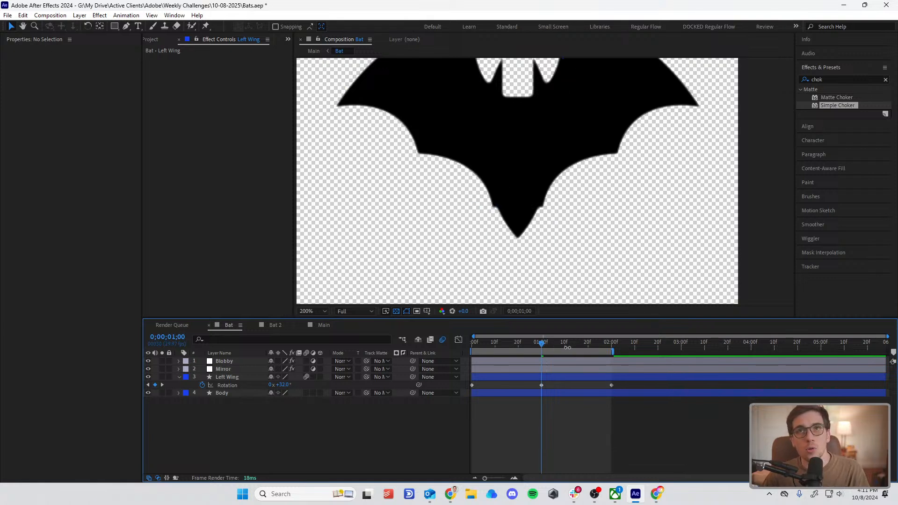
pyautogui.moveTo(567, 347); pyautogui.dragTo(406, 351)
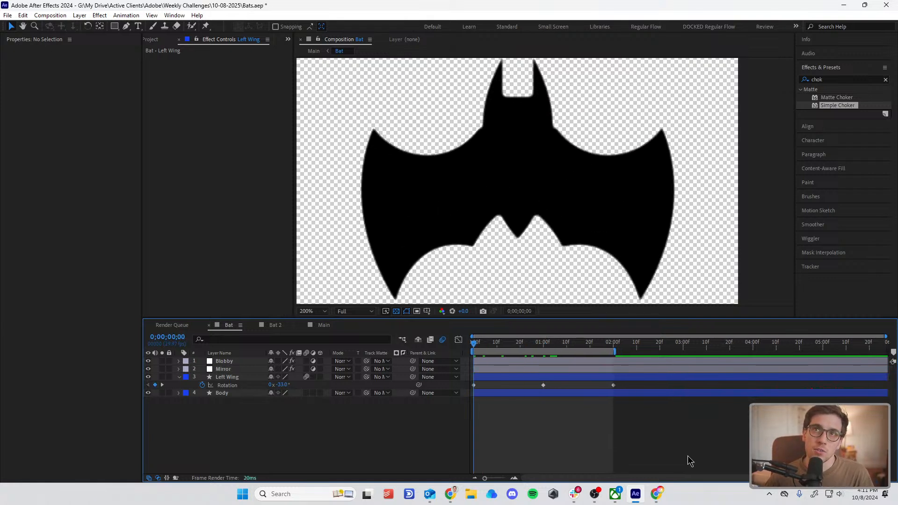
pyautogui.press('space')
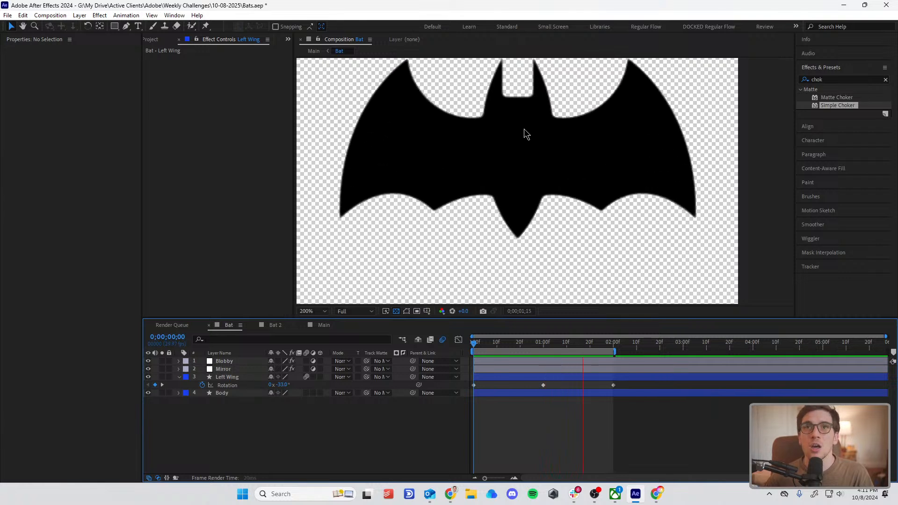
pyautogui.press('space')
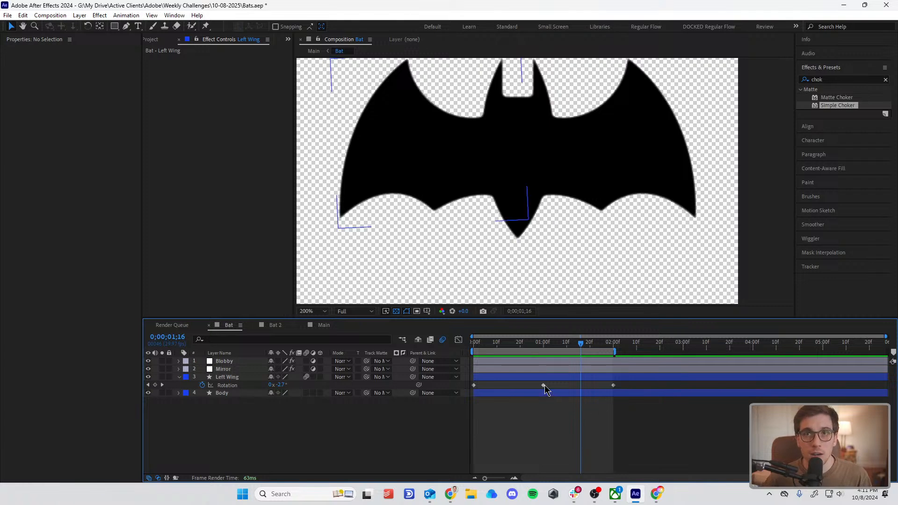
# Step: Compress the three Left Wing Rotation keyframes to end at about 0;00;01;13, and move the middle one to about 0;00;00;13
pyautogui.moveTo(621, 382); pyautogui.dragTo(470, 405)
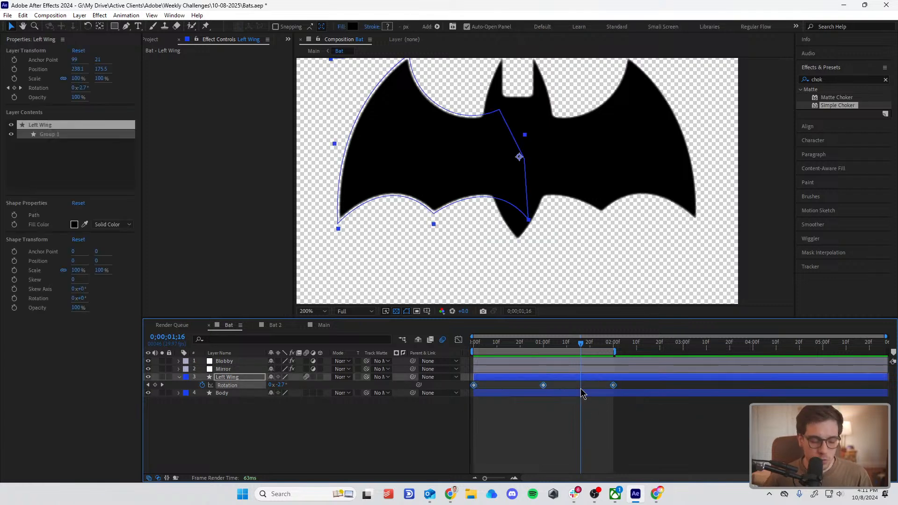
pyautogui.moveTo(615, 387); pyautogui.dragTo(575, 386)
pyautogui.click(566, 423)
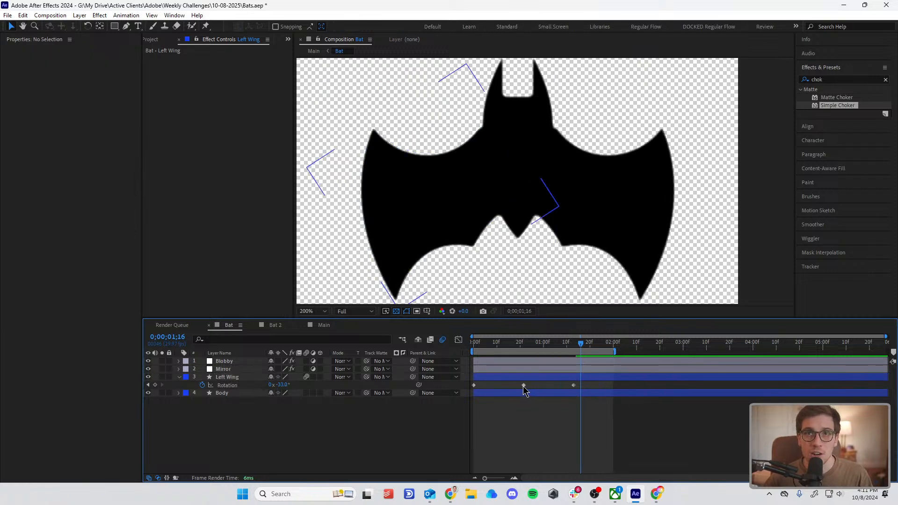
pyautogui.moveTo(522, 386); pyautogui.dragTo(504, 386)
pyautogui.click(496, 344)
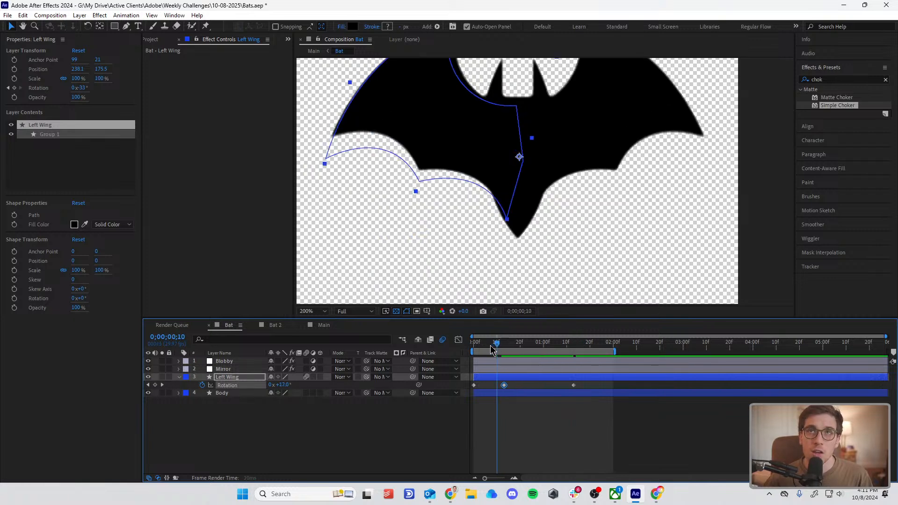
# Step: Move the Left Wing's middle Rotation keyframe to 0;00;00;18 and the last keyframe and work area end to about one second, and preview the flap
pyautogui.press('space')
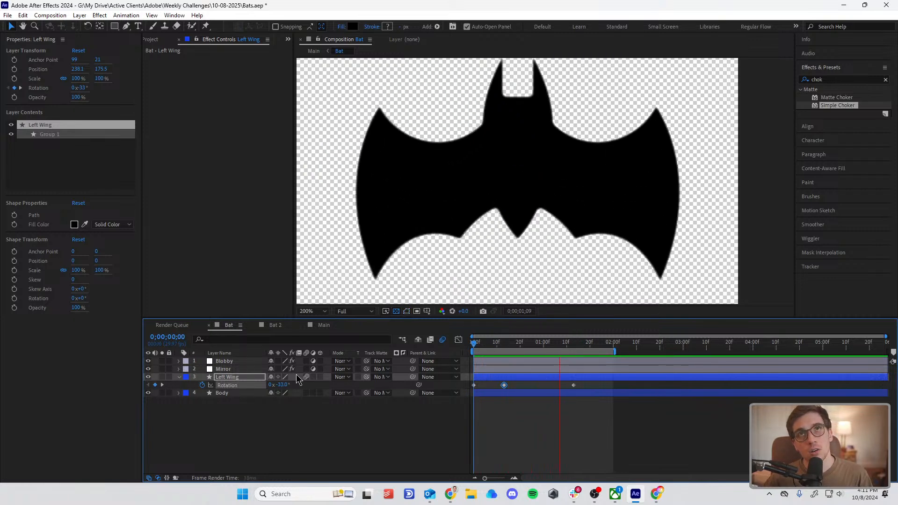
pyautogui.moveTo(504, 385); pyautogui.dragTo(548, 391)
pyautogui.click(547, 350)
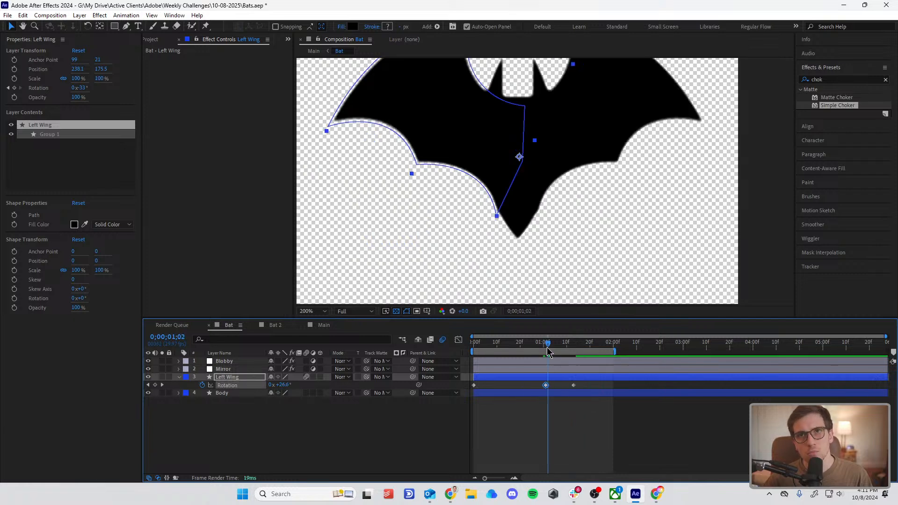
pyautogui.moveTo(548, 349); pyautogui.dragTo(574, 391)
pyautogui.moveTo(617, 350); pyautogui.dragTo(515, 401)
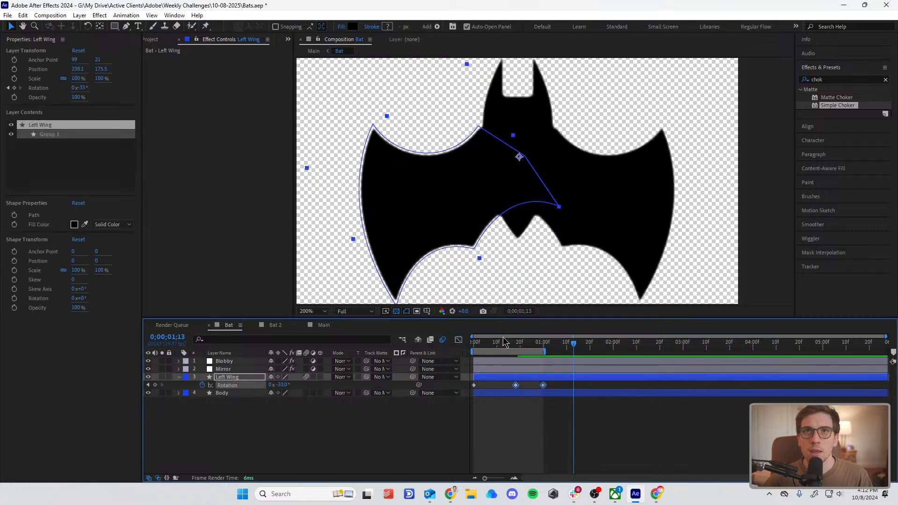
pyautogui.press('space')
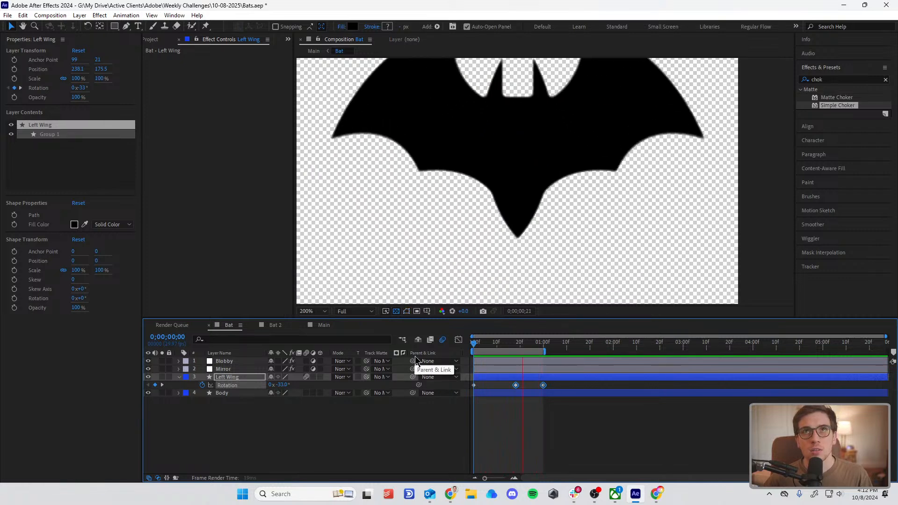
pyautogui.click(532, 423)
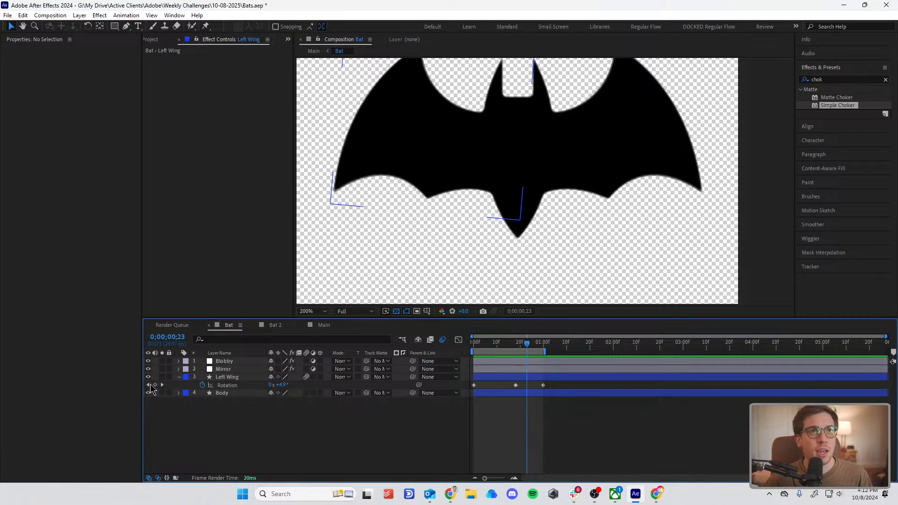
# Step: Try adjusting the Blobby layer's Fast Box Blur radius and Simple Choker amount at the middle wing keyframe, and undo it
pyautogui.click(149, 385)
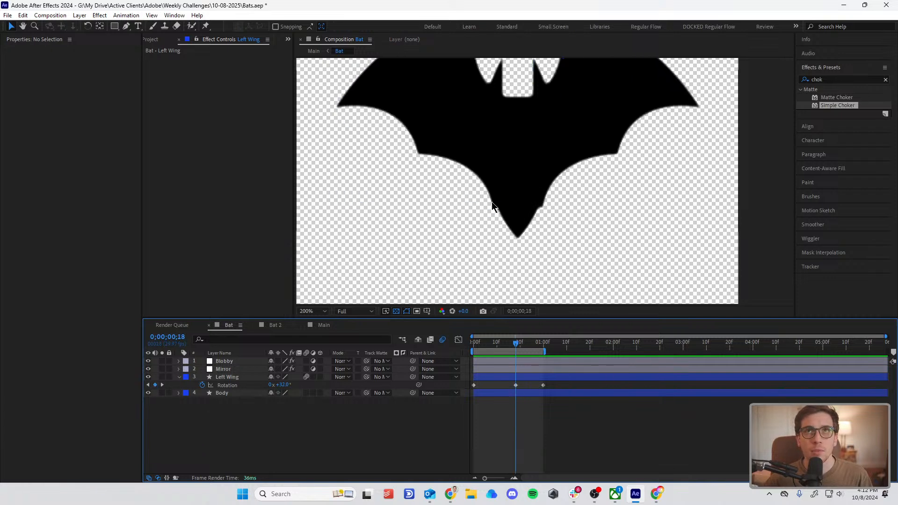
pyautogui.click(513, 374)
pyautogui.click(513, 371)
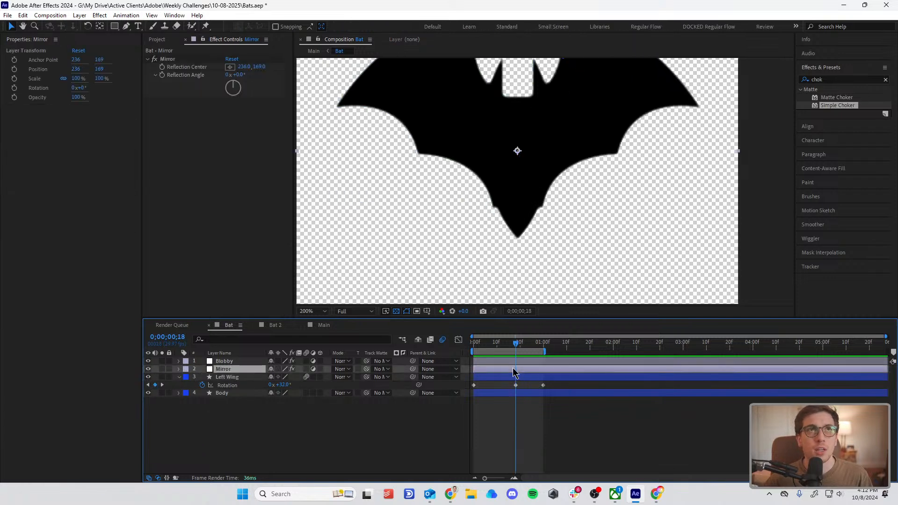
pyautogui.click(513, 361)
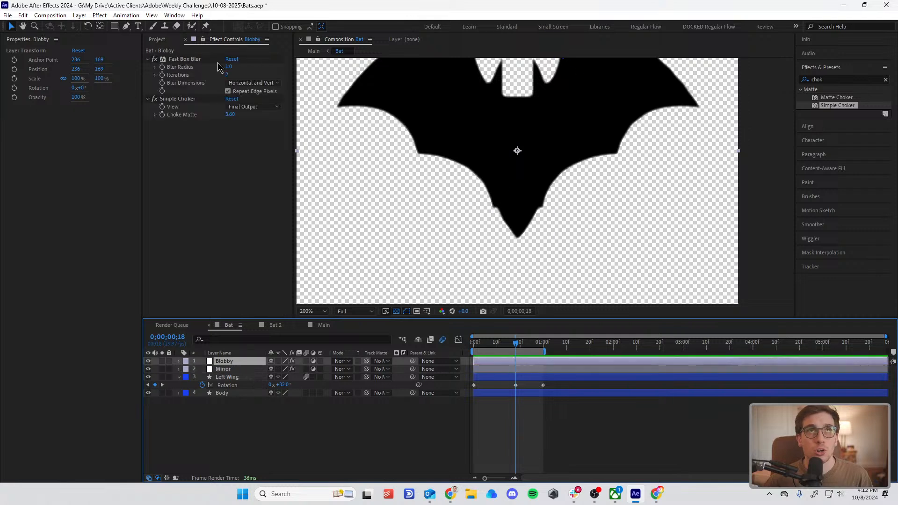
pyautogui.moveTo(229, 67); pyautogui.dragTo(238, 81)
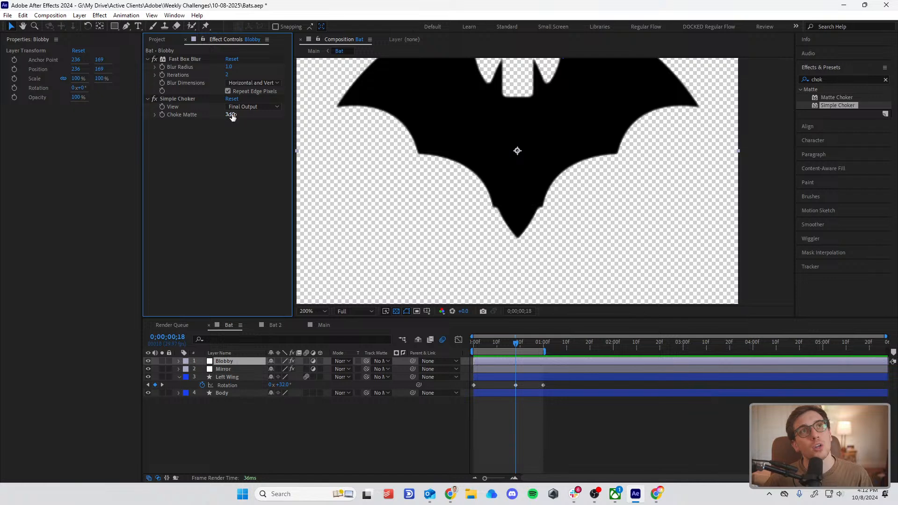
pyautogui.moveTo(232, 116); pyautogui.dragTo(251, 124)
pyautogui.hotkey('ctrl', 'z')
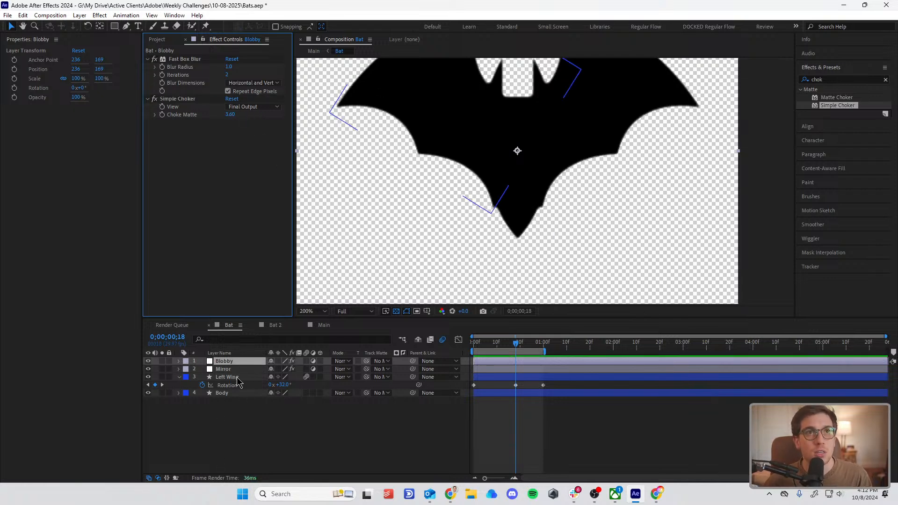
# Step: Move the Blobby layer below Mirror, set the Left Wing's Rotation at 0;00;00;18 to 25°, and preview the flap
pyautogui.moveTo(237, 362); pyautogui.dragTo(281, 387)
pyautogui.click(603, 412)
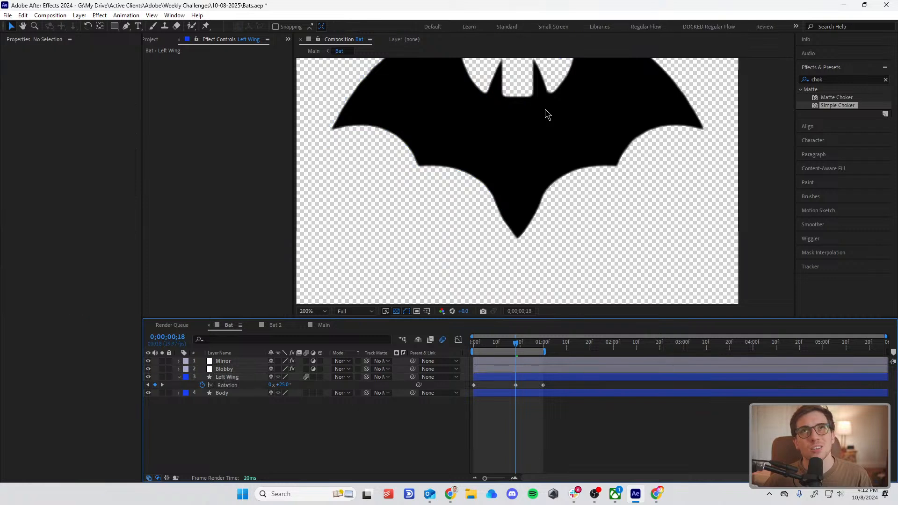
pyautogui.press(',')
pyautogui.press('space')
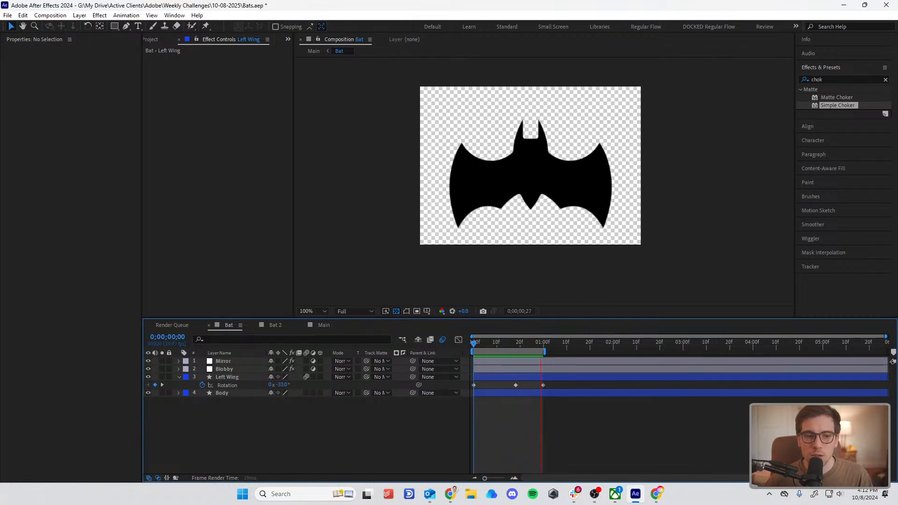
pyautogui.press('space')
# Step: Compress the three Left Wing Rotation keyframes to end at 0;00;00;16, end the work area there, and preview the faster flap
pyautogui.moveTo(547, 387); pyautogui.dragTo(446, 414)
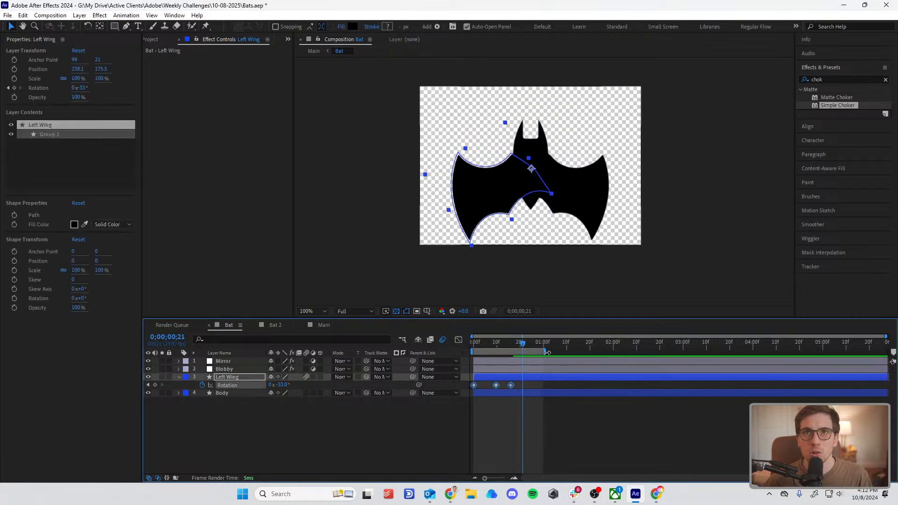
pyautogui.moveTo(546, 353); pyautogui.dragTo(517, 368)
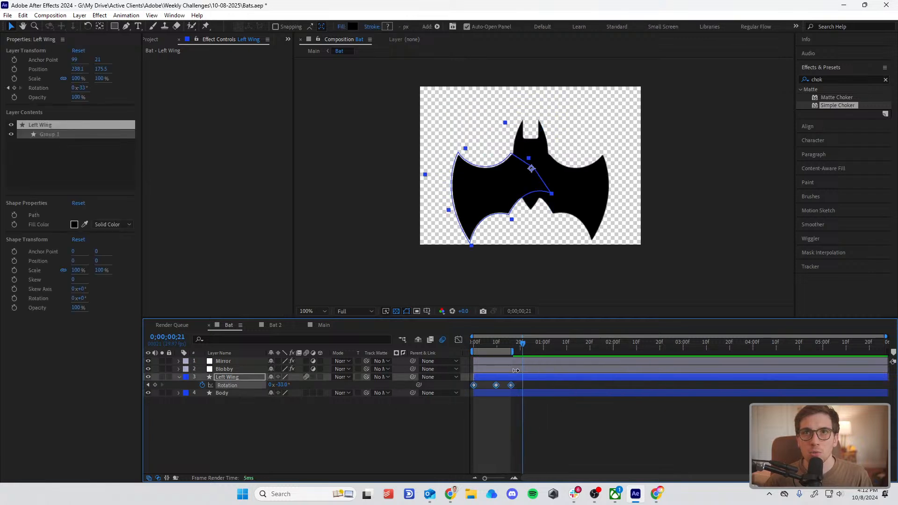
pyautogui.press('space')
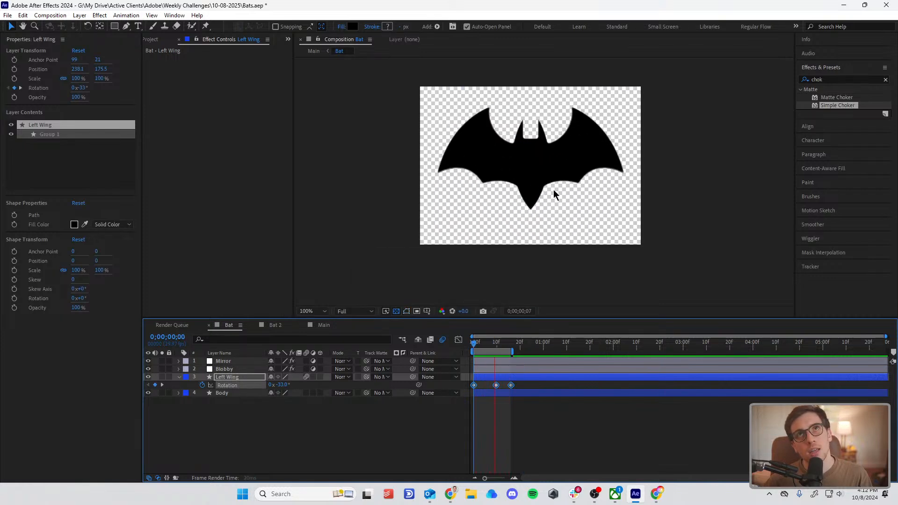
pyautogui.scroll(1, 498, 164)
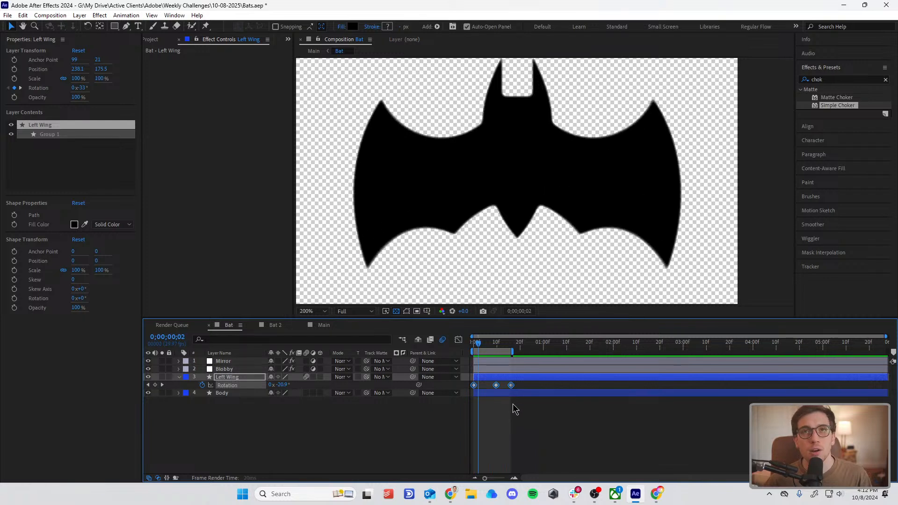
# Step: Apply Easy Ease to all three Left Wing Rotation keyframes and preview the eased flap
pyautogui.click(496, 385)
pyautogui.rightClick(497, 385)
pyautogui.moveTo(561, 377)
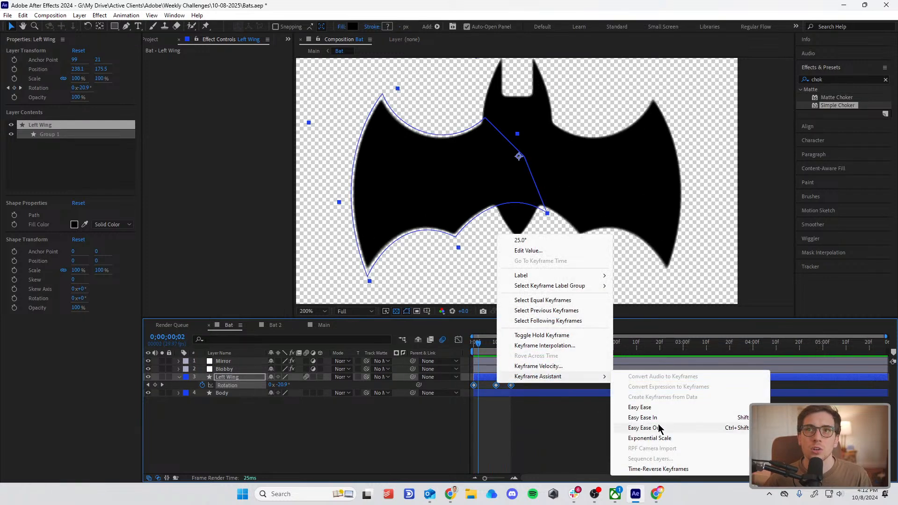
pyautogui.click(645, 407)
pyautogui.press('space')
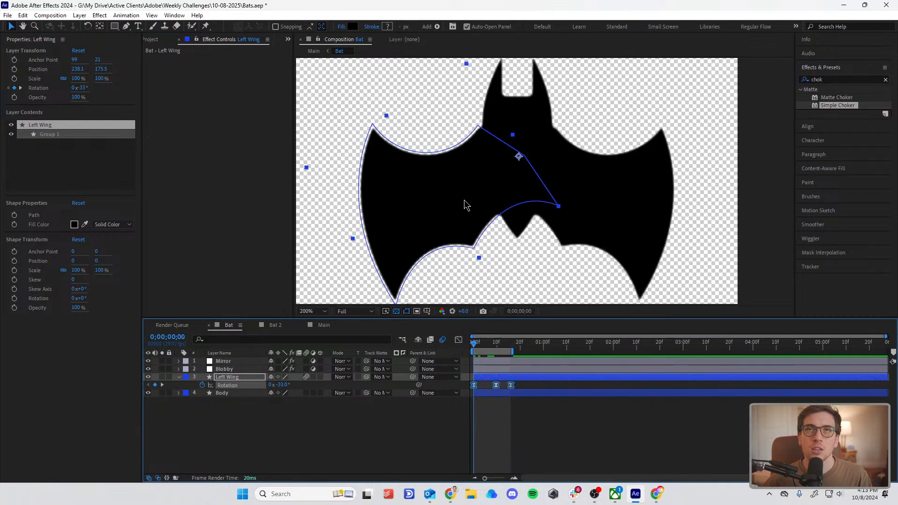
pyautogui.scroll(-1, 465, 205)
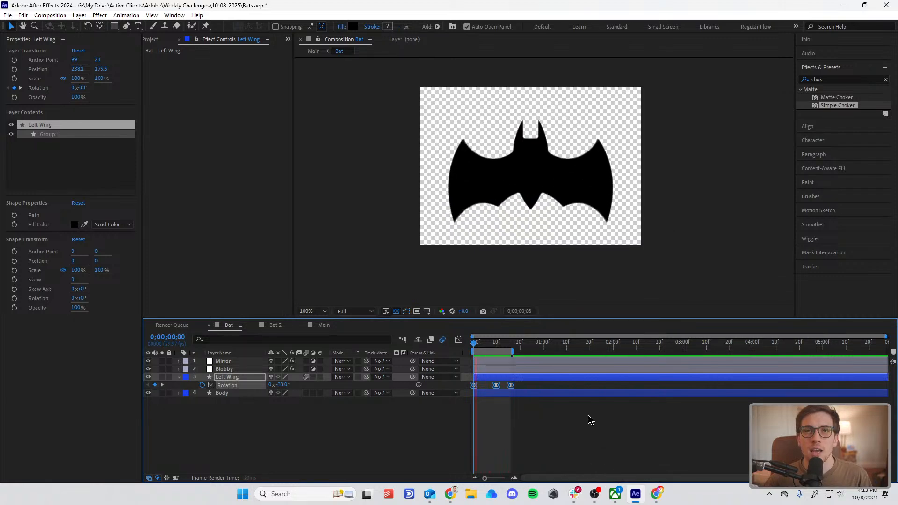
pyautogui.click(552, 422)
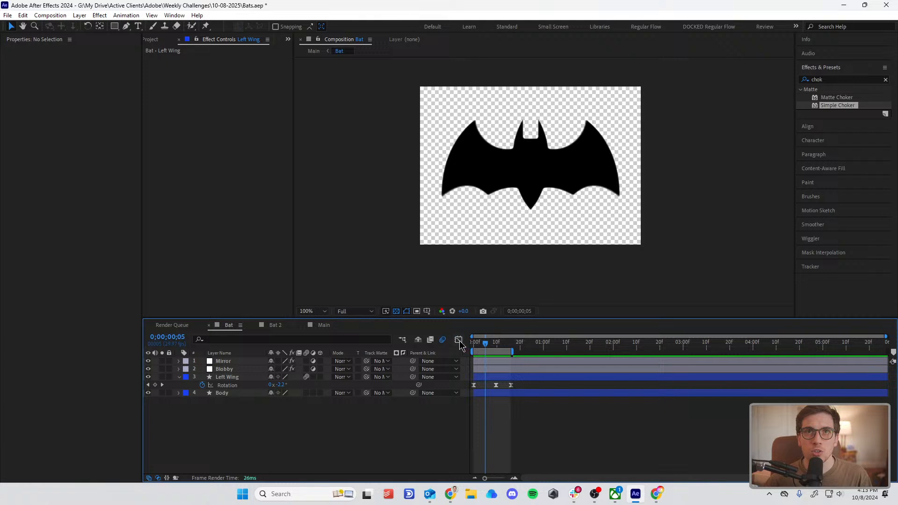
# Step: Show the Left Wing's Rotation curve as a speed graph in the Graph Editor
pyautogui.click(459, 340)
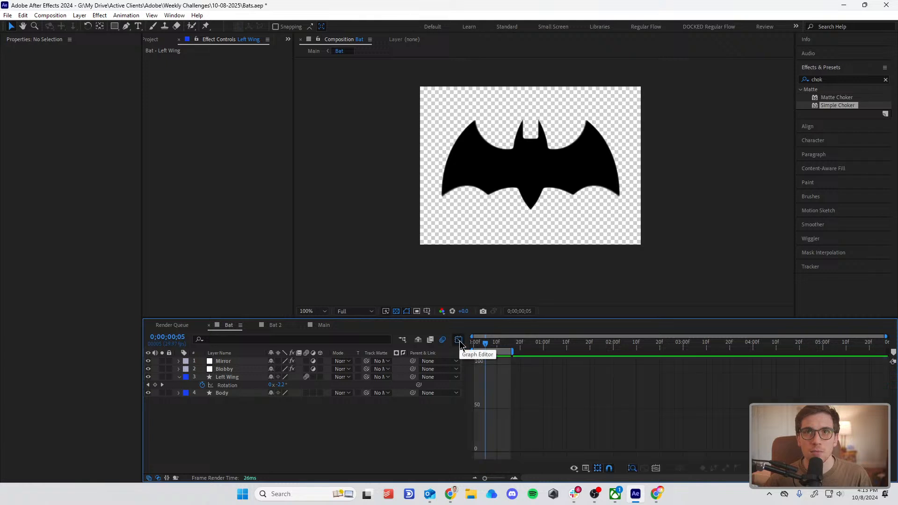
pyautogui.click(227, 385)
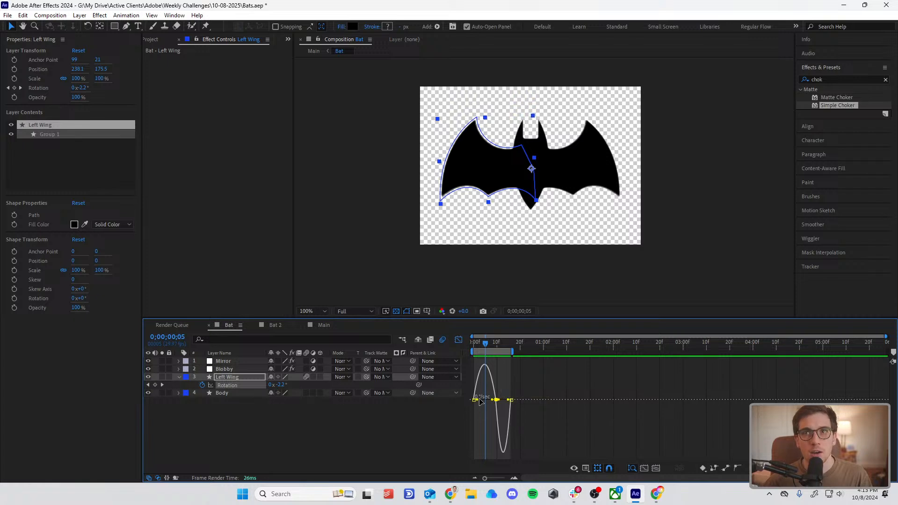
pyautogui.click(587, 468)
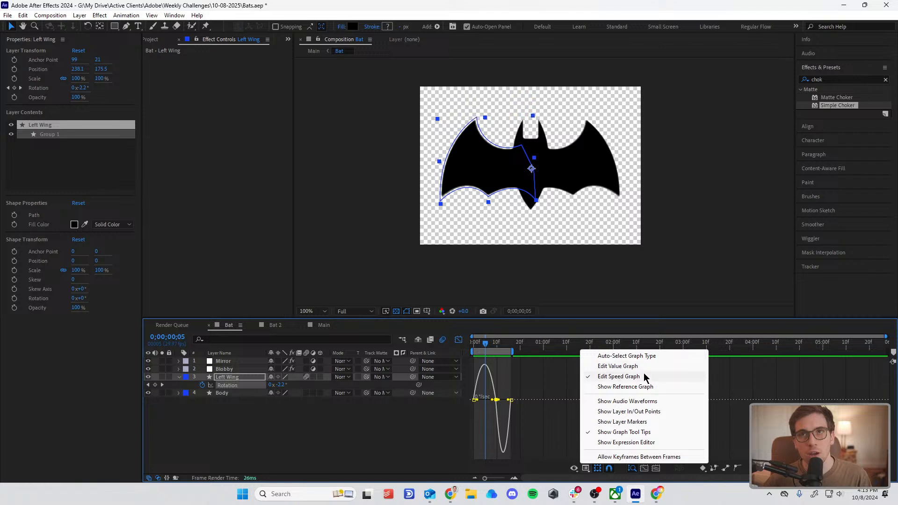
pyautogui.click(486, 420)
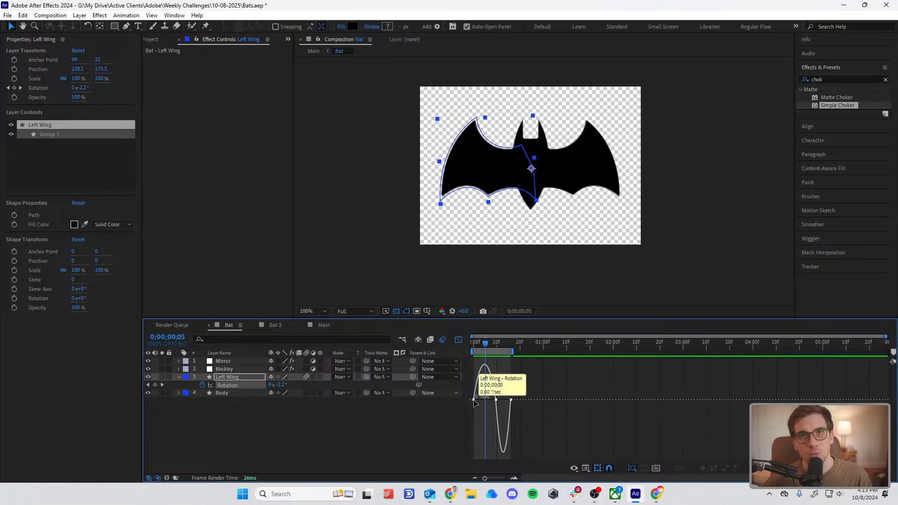
# Step: Lengthen the incoming ease handle of the last Left Wing Rotation keyframe so the speed peaks just after the middle keyframe
pyautogui.click(474, 401)
pyautogui.moveTo(486, 344); pyautogui.dragTo(512, 355)
pyautogui.moveTo(514, 402)
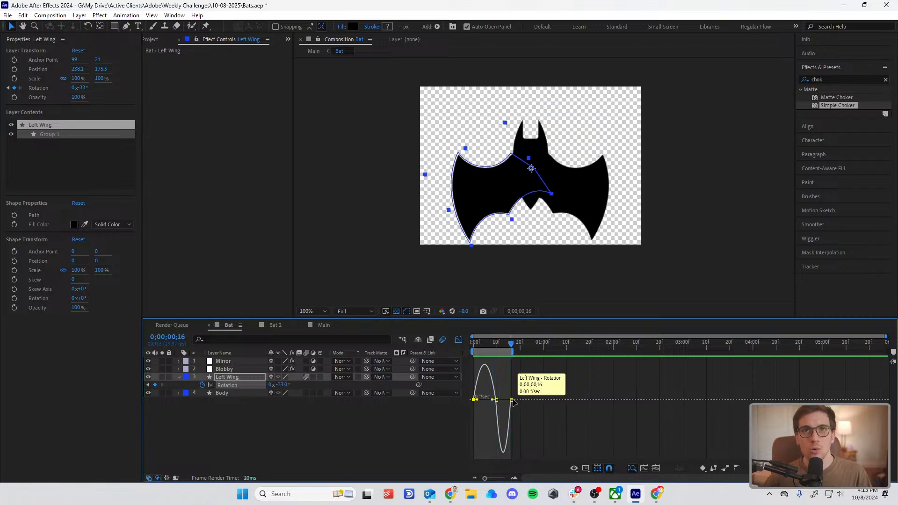
pyautogui.press('=')
pyautogui.press('=')
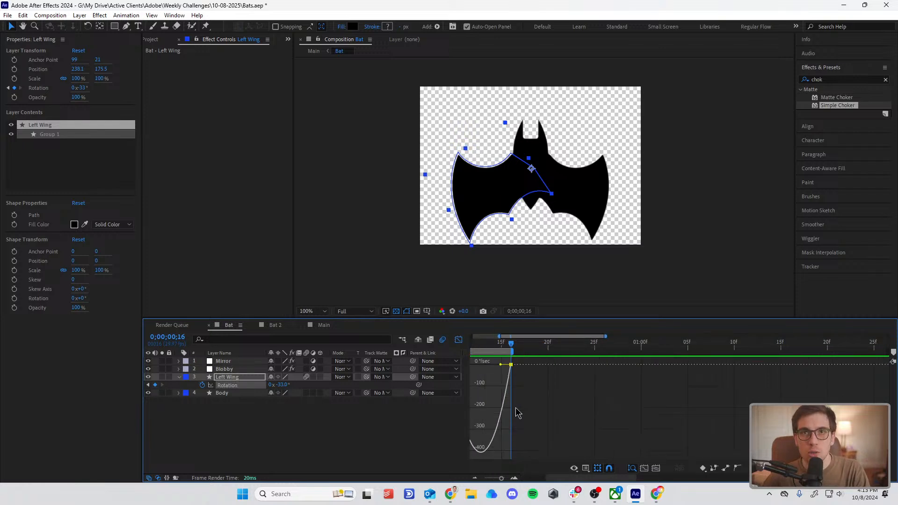
pyautogui.press('-')
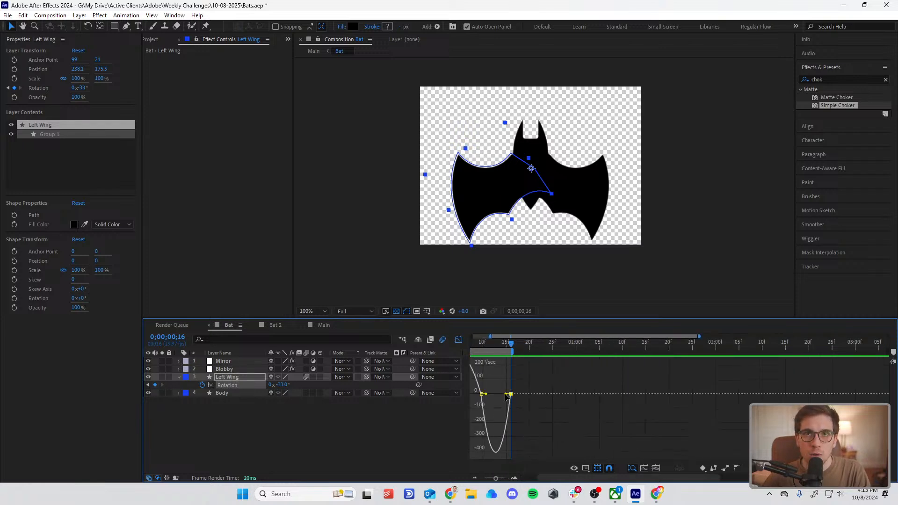
pyautogui.moveTo(507, 395); pyautogui.dragTo(497, 395)
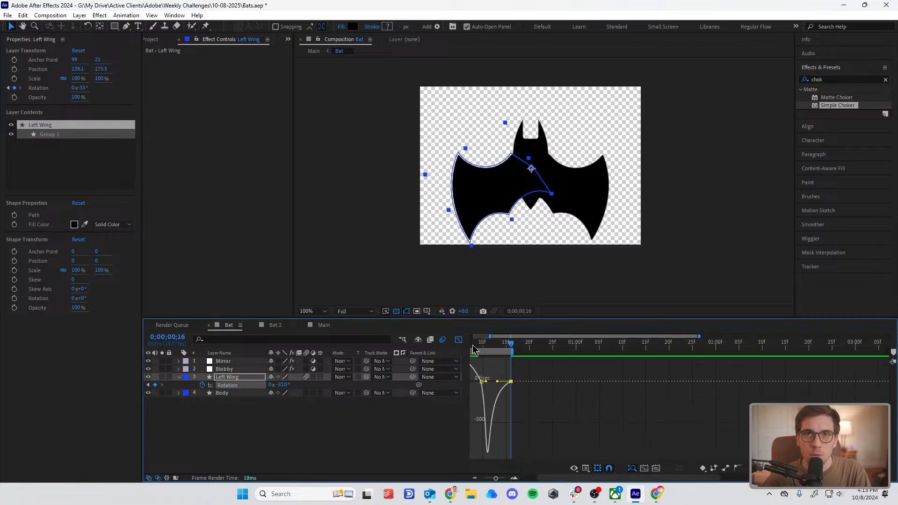
# Step: Examine the reshaped Rotation speed curve around the middle keyframe, preview the flap, and close the Graph Editor
pyautogui.moveTo(474, 349); pyautogui.dragTo(523, 385)
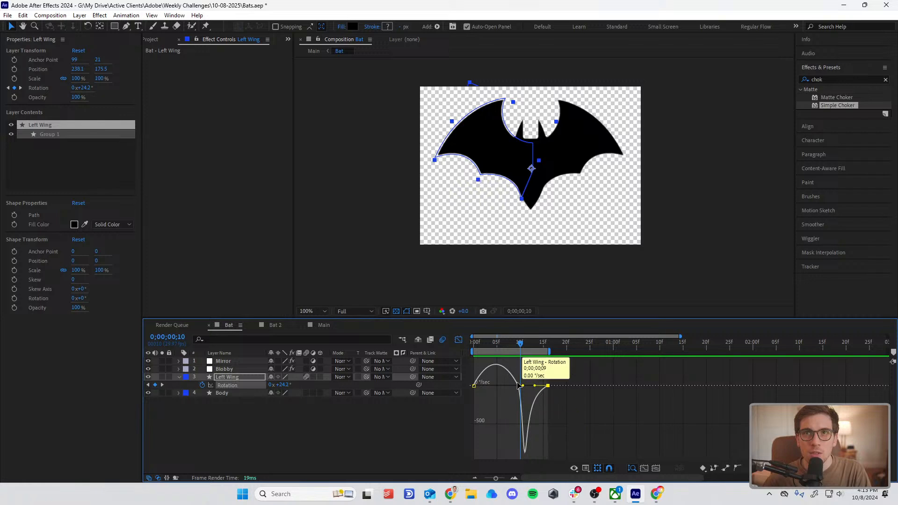
pyautogui.click(514, 385)
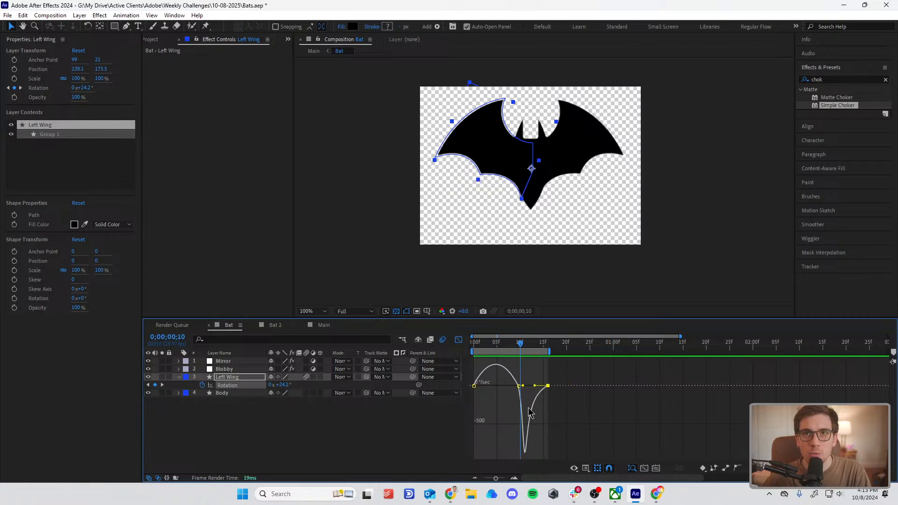
pyautogui.moveTo(519, 396)
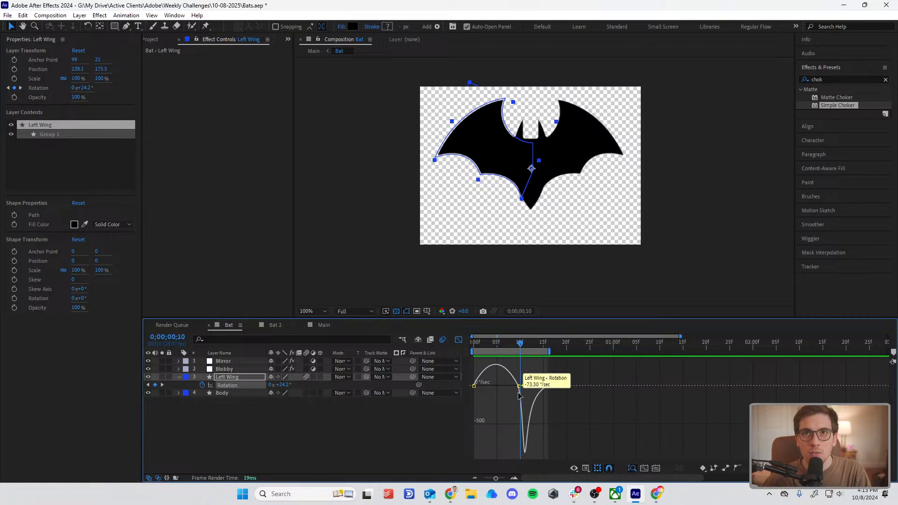
pyautogui.moveTo(525, 454)
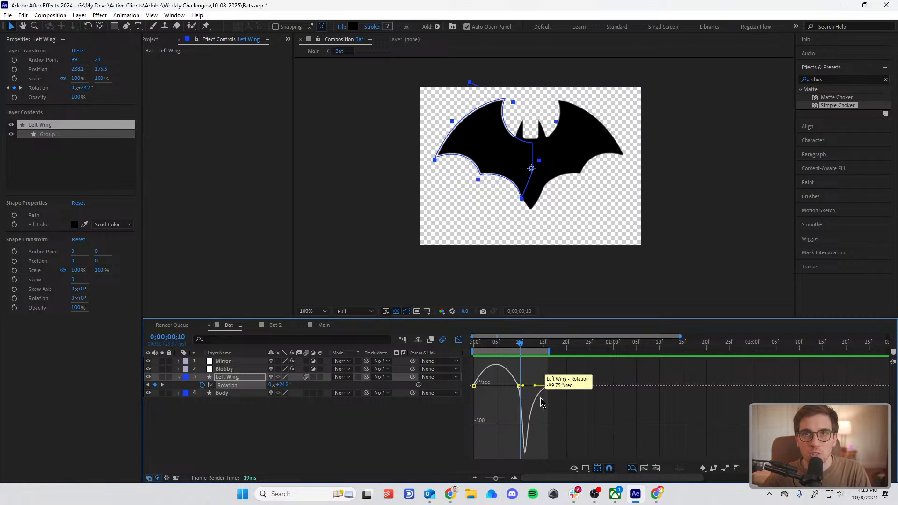
pyautogui.press('space')
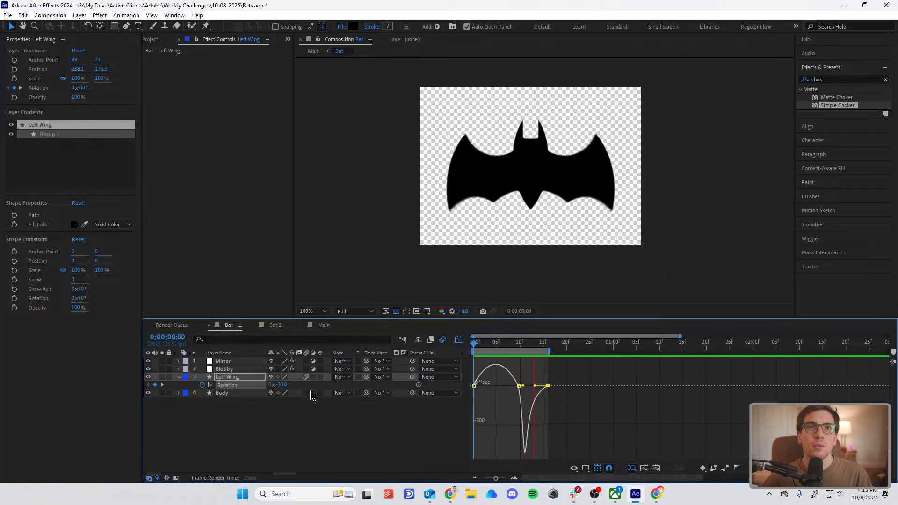
pyautogui.press('space')
pyautogui.click(361, 426)
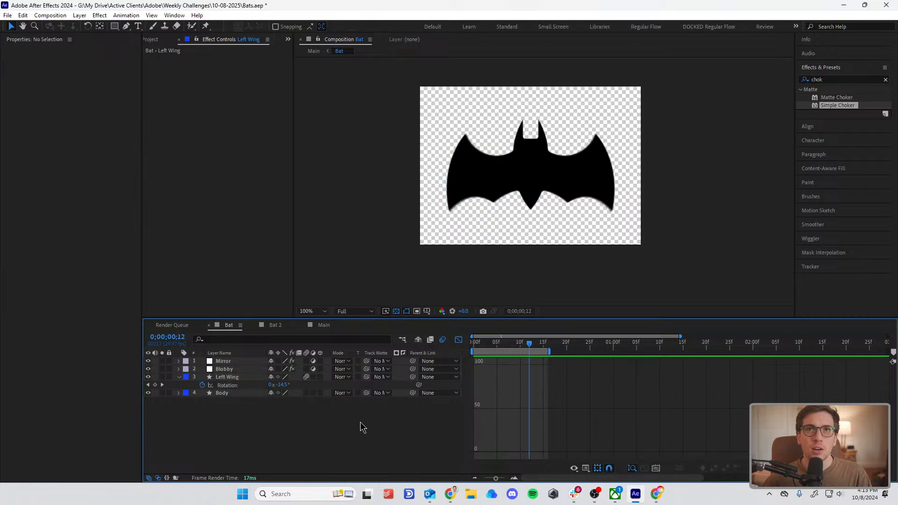
pyautogui.click(458, 341)
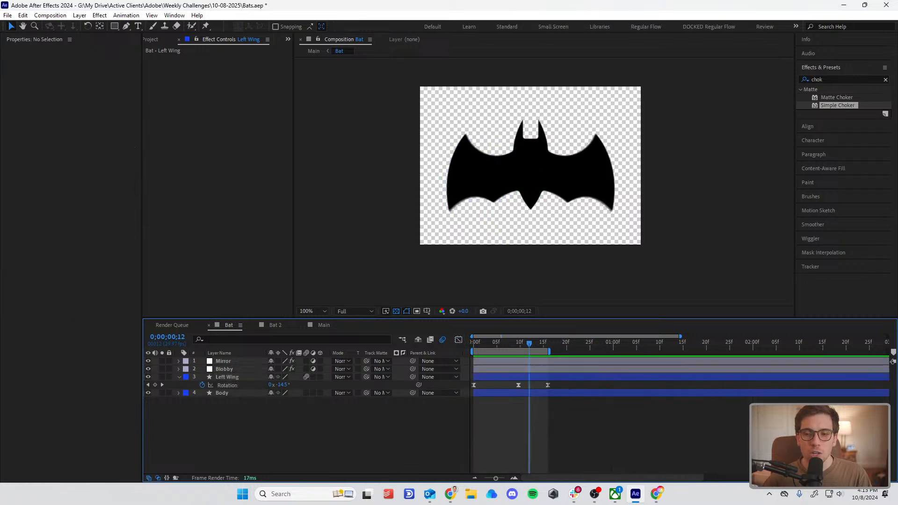
pyautogui.hotkey('alt', 'Tab')
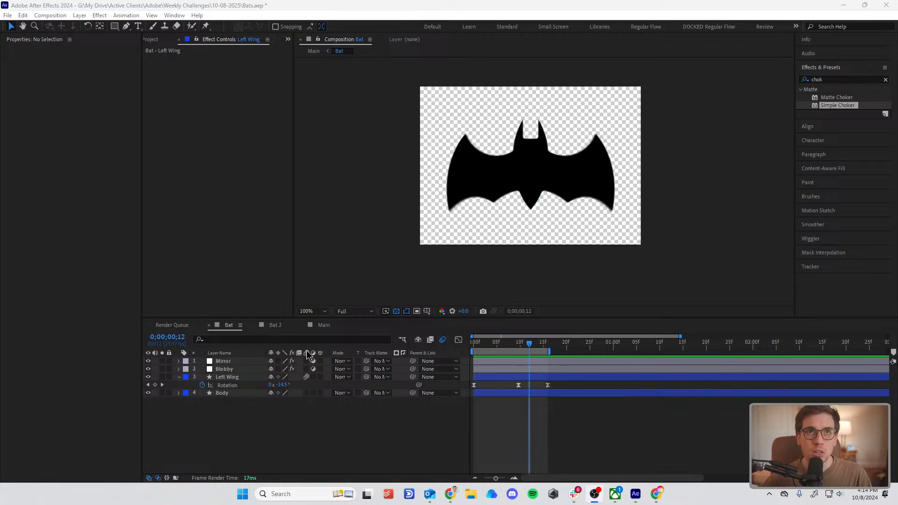
pyautogui.rightClick(202, 440)
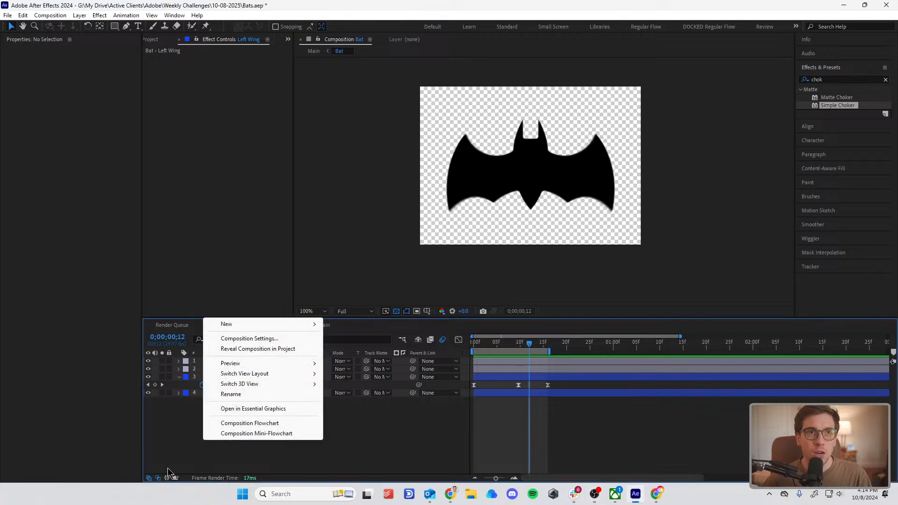
pyautogui.click(153, 480)
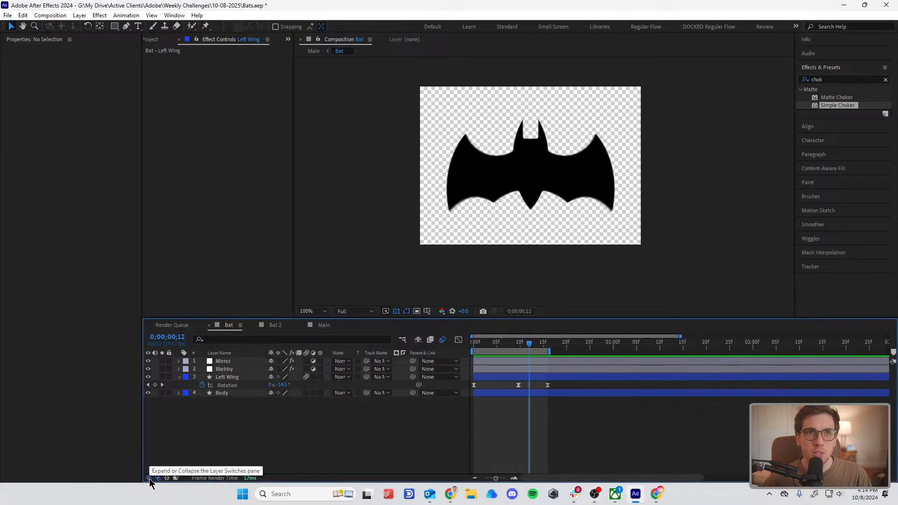
pyautogui.click(149, 478)
pyautogui.click(149, 479)
pyautogui.click(149, 478)
pyautogui.click(149, 479)
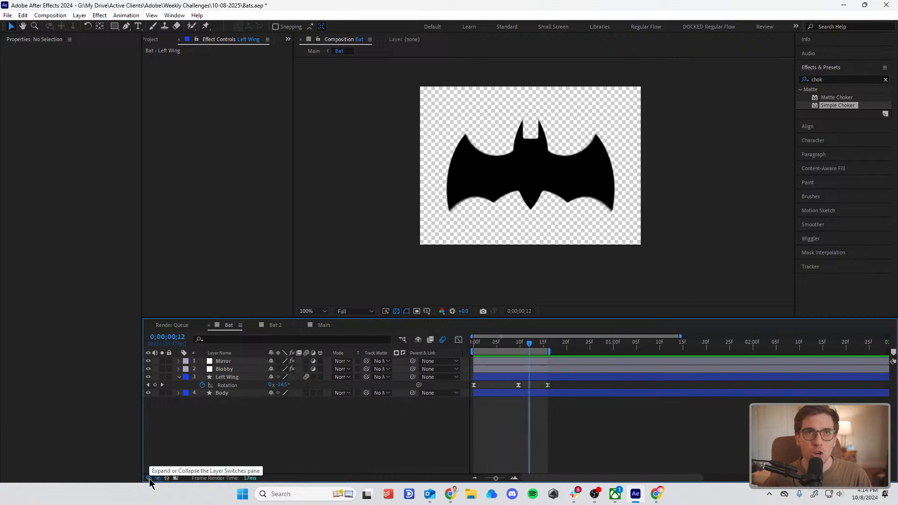
pyautogui.click(149, 479)
pyautogui.click(149, 478)
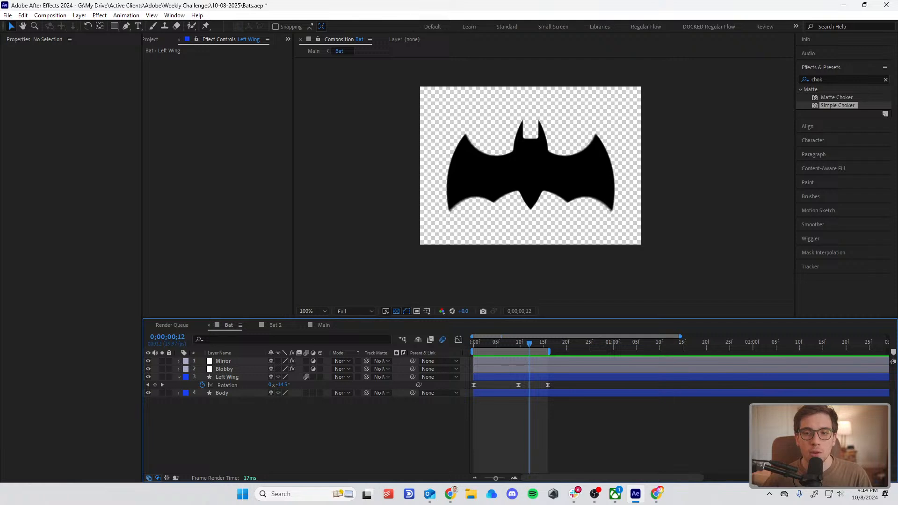
pyautogui.hotkey('alt', 'Tab')
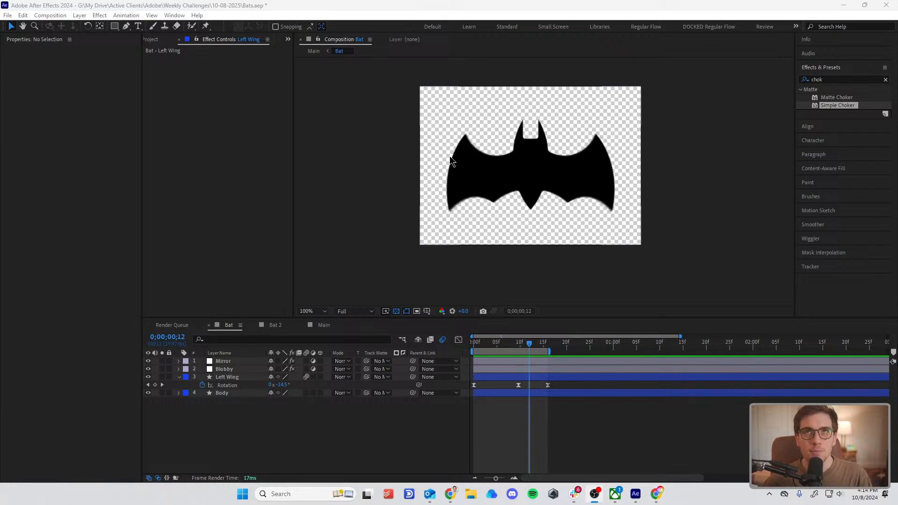
# Step: Set the Bat composition's motion blur Shutter Angle to 252° in the advanced composition settings and preview the flap
pyautogui.press('space')
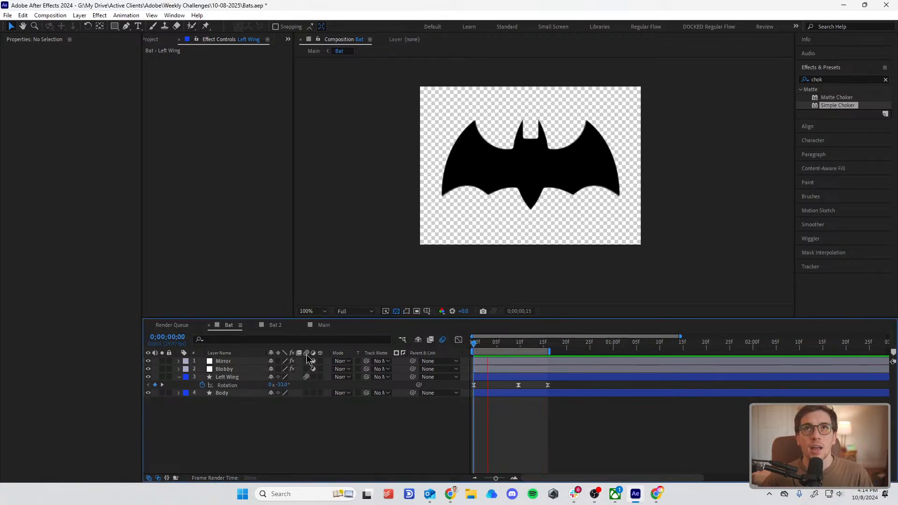
pyautogui.click(51, 15)
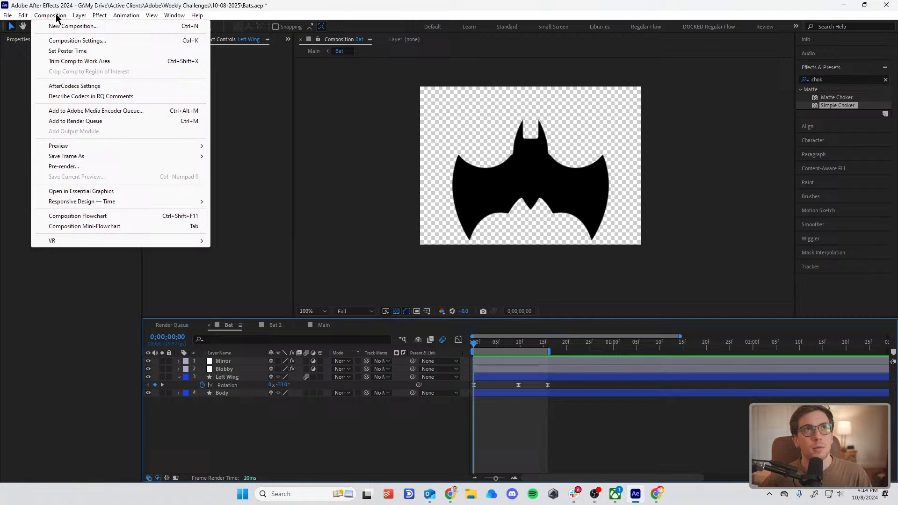
pyautogui.click(74, 41)
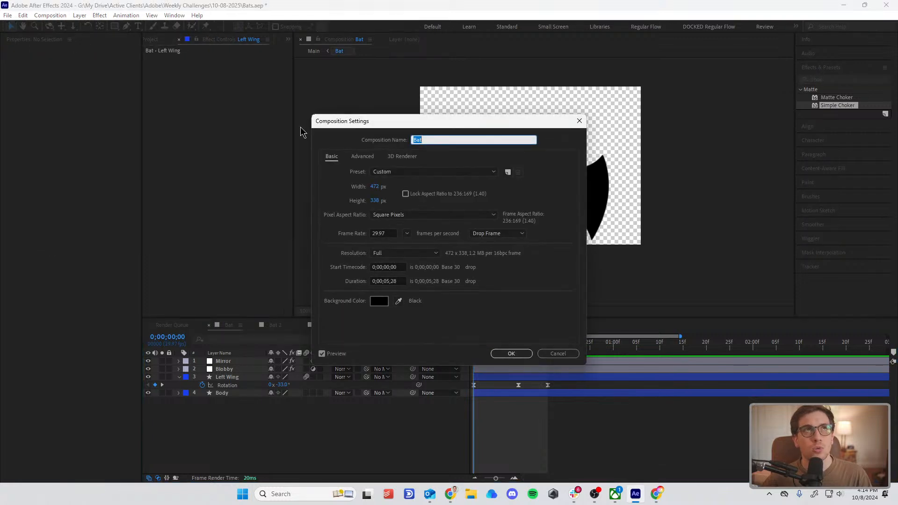
pyautogui.click(362, 157)
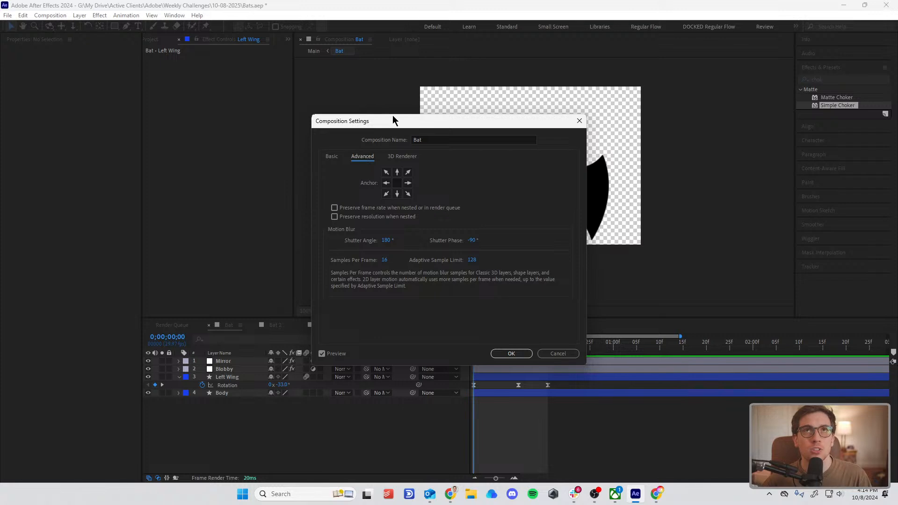
pyautogui.moveTo(393, 117); pyautogui.dragTo(706, 115)
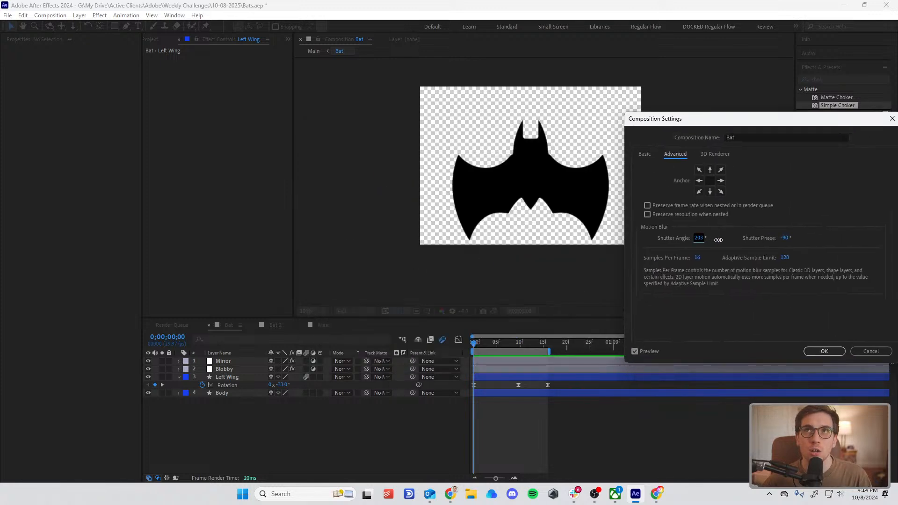
pyautogui.moveTo(737, 240); pyautogui.dragTo(815, 315)
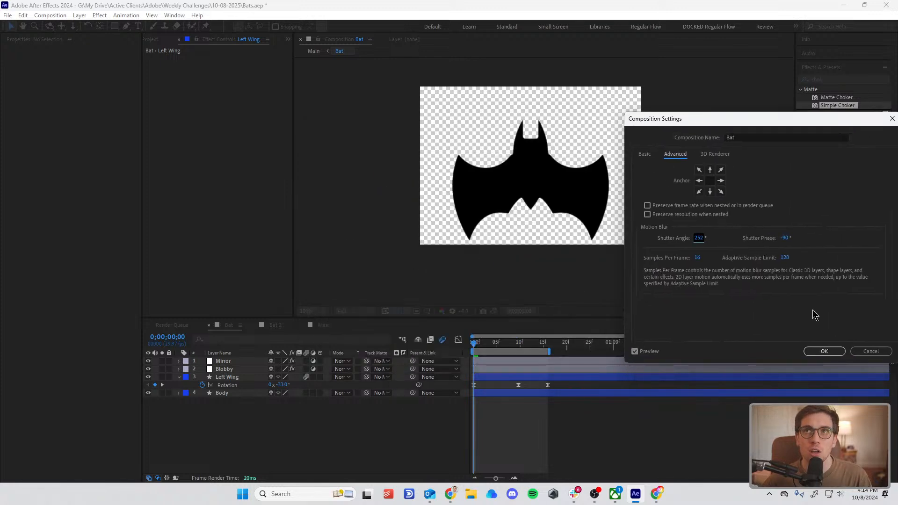
pyautogui.click(824, 351)
pyautogui.press('space')
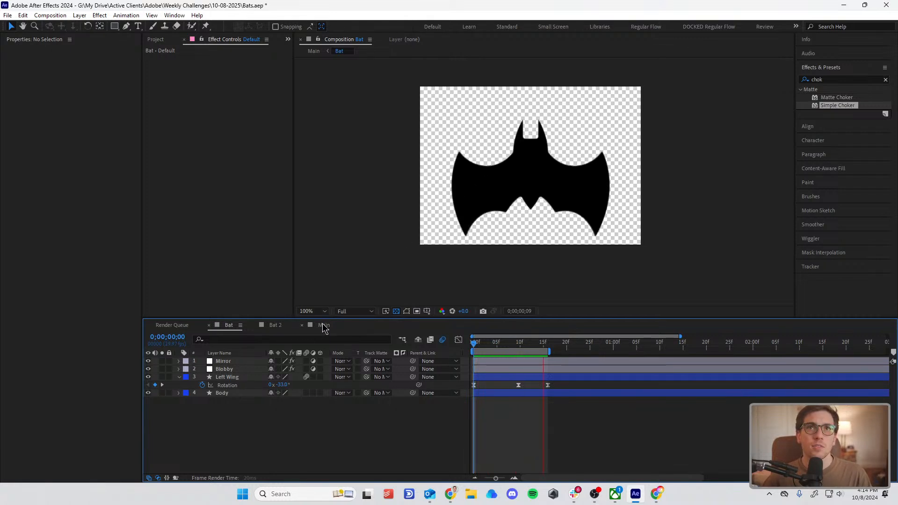
# Step: Compress the three Left Wing Rotation keyframes proportionally so the last lands at frame 9, end the work area there, and preview
pyautogui.moveTo(561, 397); pyautogui.dragTo(468, 379)
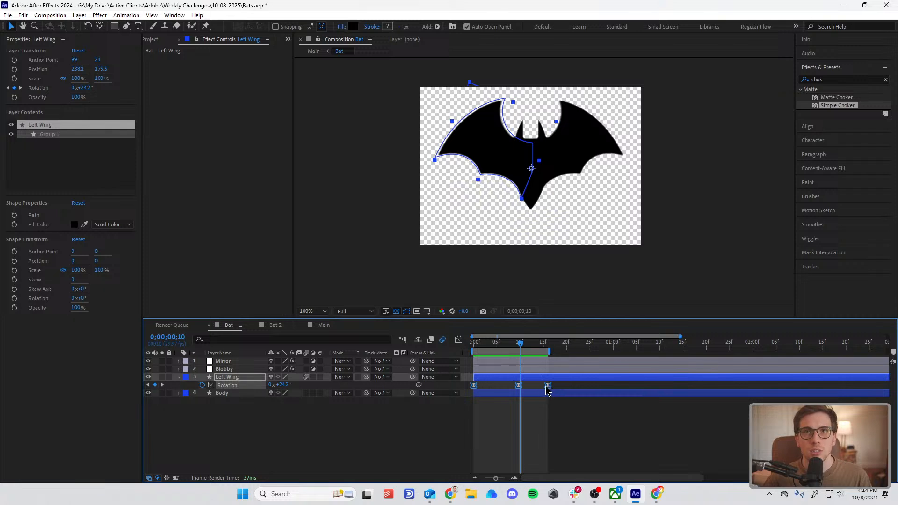
pyautogui.moveTo(547, 386); pyautogui.dragTo(516, 394)
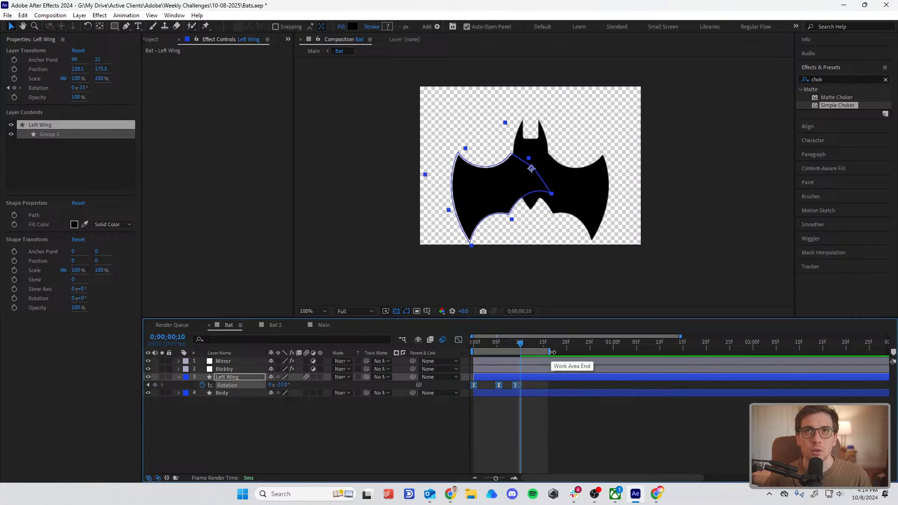
pyautogui.moveTo(550, 352); pyautogui.dragTo(518, 369)
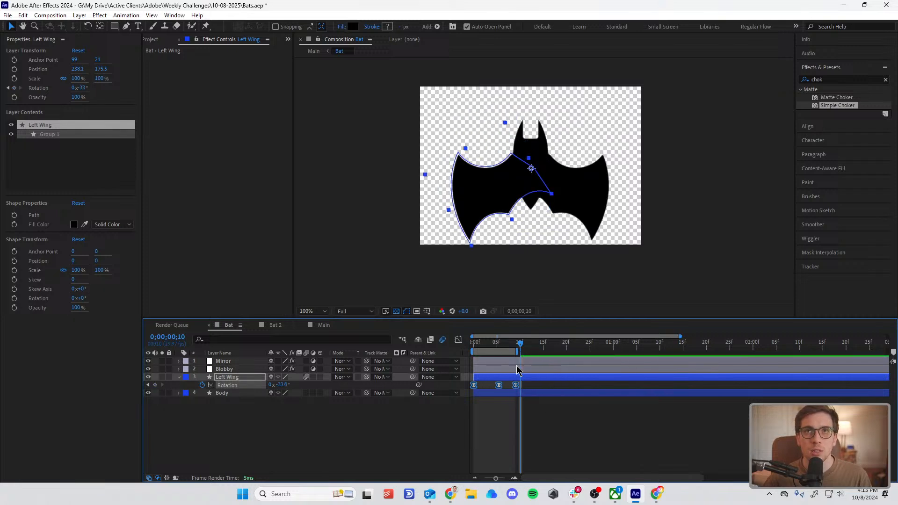
pyautogui.press('space')
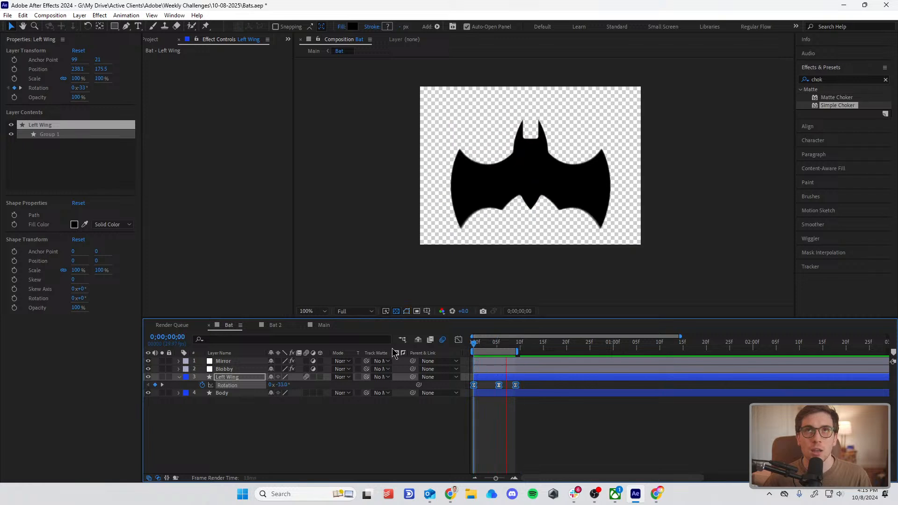
# Step: Tighten the Left Wing Rotation keyframes further so the last sits at frame 7, shorten the work area to match, and preview the flap
pyautogui.moveTo(516, 388); pyautogui.dragTo(506, 393)
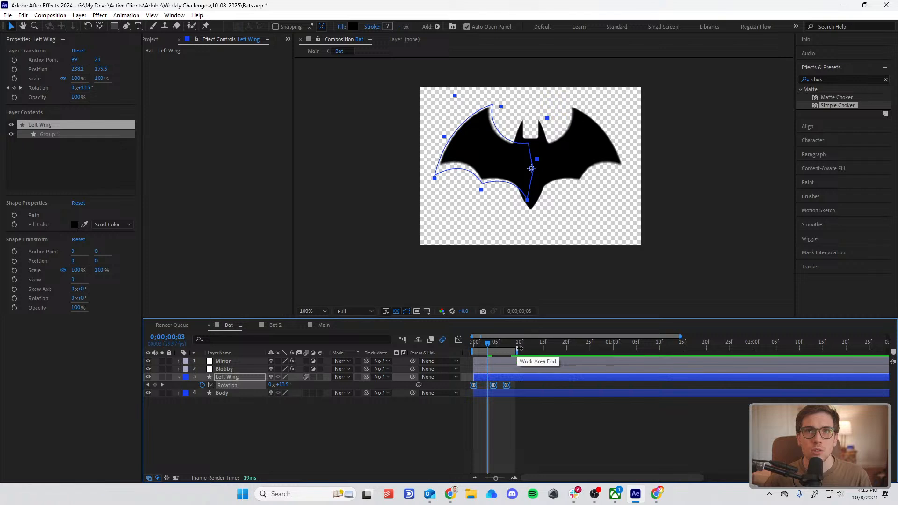
pyautogui.moveTo(517, 352); pyautogui.dragTo(511, 358)
pyautogui.press('space')
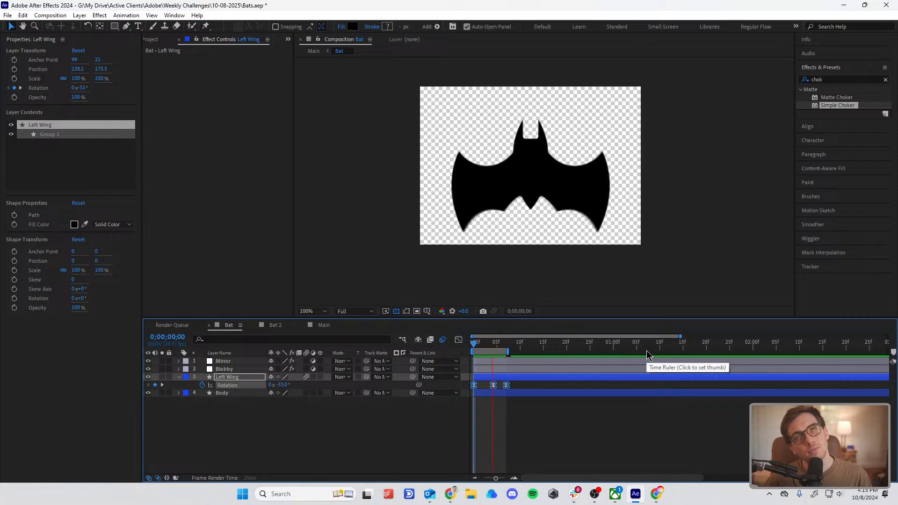
pyautogui.press('space')
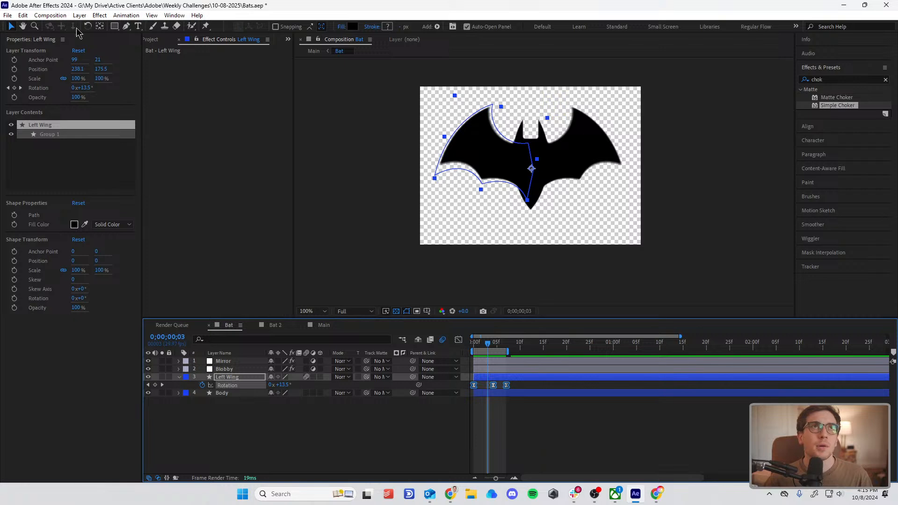
# Step: Trim the Bat composition to the work area and preview the shortened flap
pyautogui.click(50, 15)
pyautogui.click(88, 61)
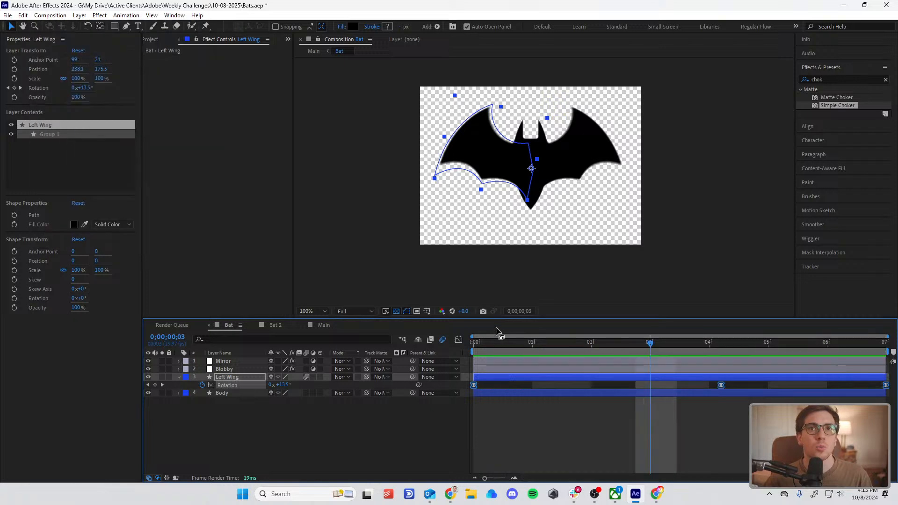
pyautogui.moveTo(518, 345); pyautogui.dragTo(182, 371)
pyautogui.press('space')
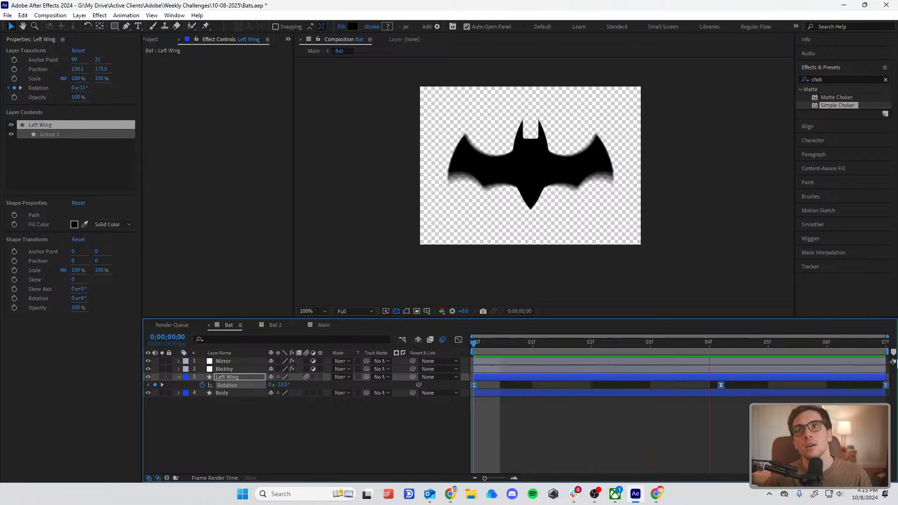
pyautogui.press('space')
# Step: Try shifting all four layers of the Bat composition earlier in time, restore their timing, and deselect them
pyautogui.click(876, 362)
pyautogui.hotkey('ctrl', 'a')
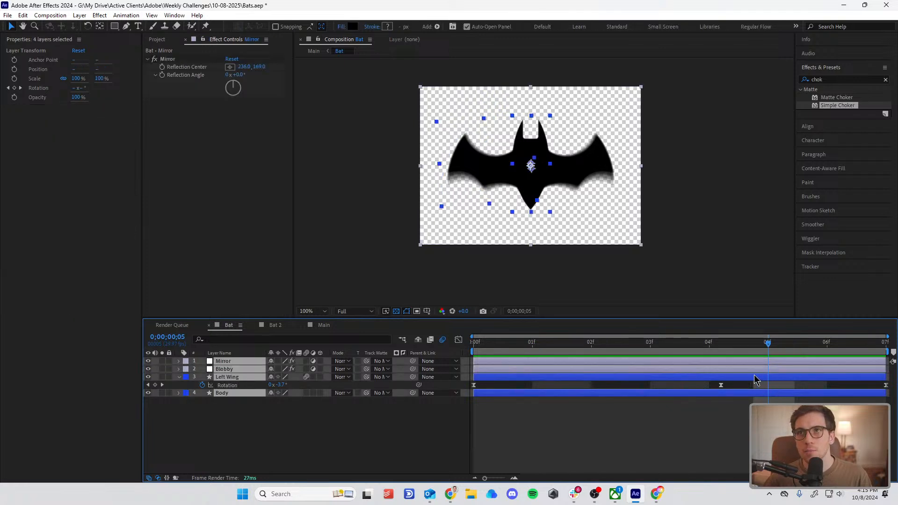
pyautogui.press(']')
pyautogui.hotkey('ctrl', 'z')
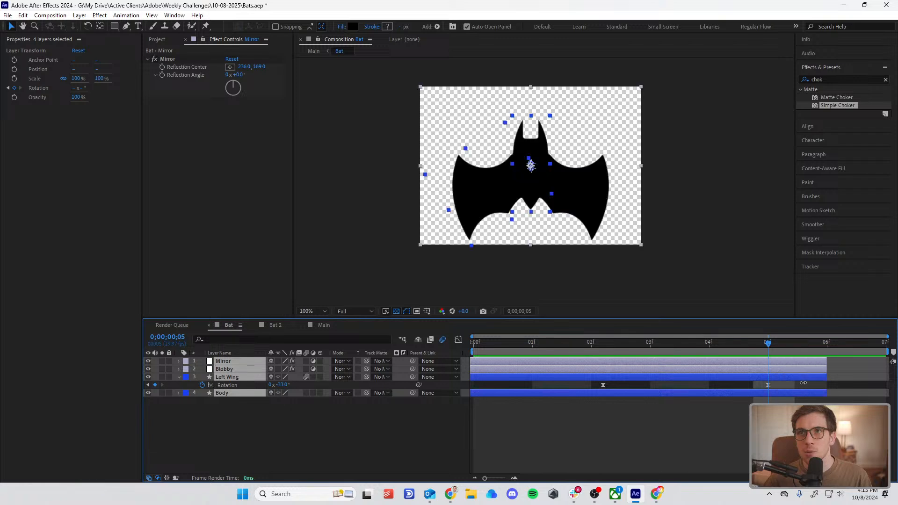
pyautogui.moveTo(708, 385); pyautogui.dragTo(812, 382)
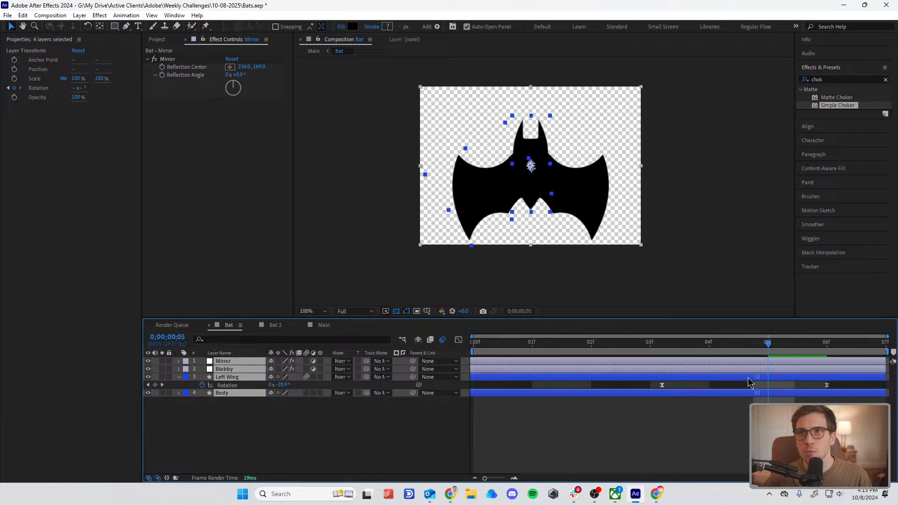
pyautogui.click(560, 449)
# Step: Switch to the Main composition, hide the Bat 2 layer, and preview the Bat layer's flap on its own
pyautogui.click(313, 51)
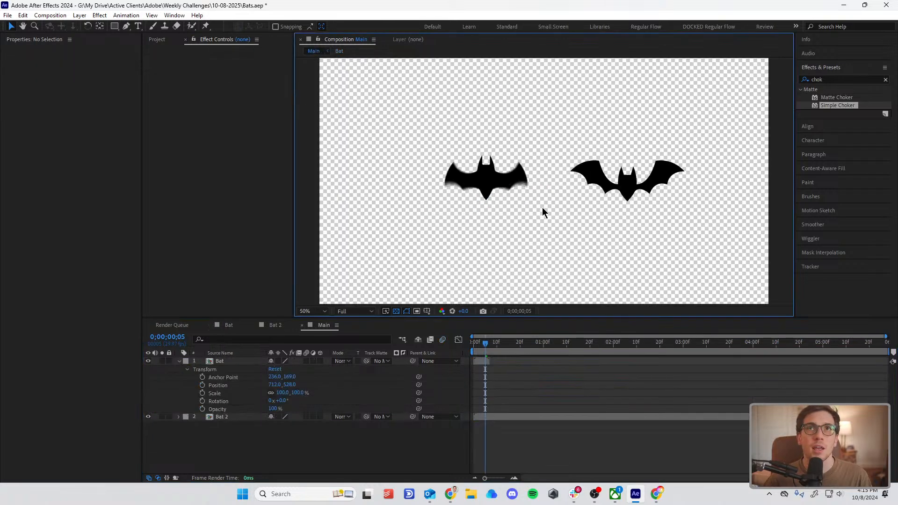
pyautogui.click(464, 184)
pyautogui.click(148, 417)
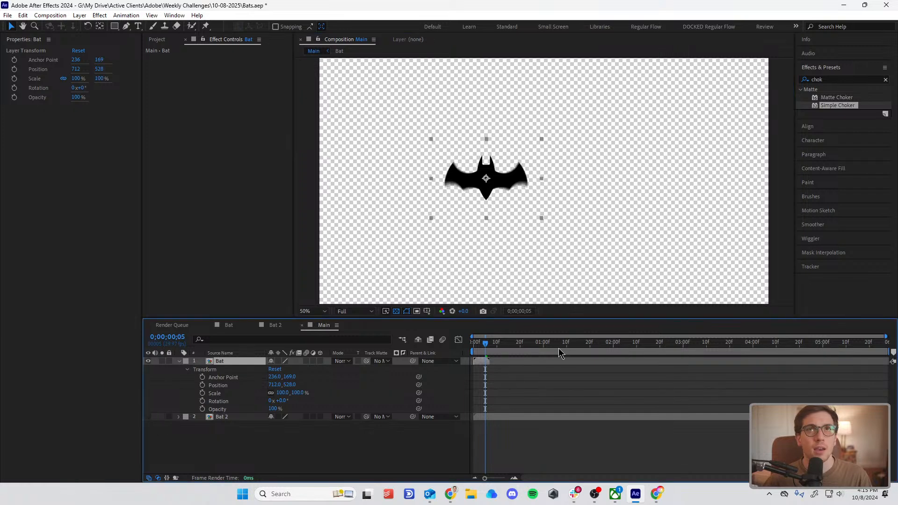
pyautogui.press('space')
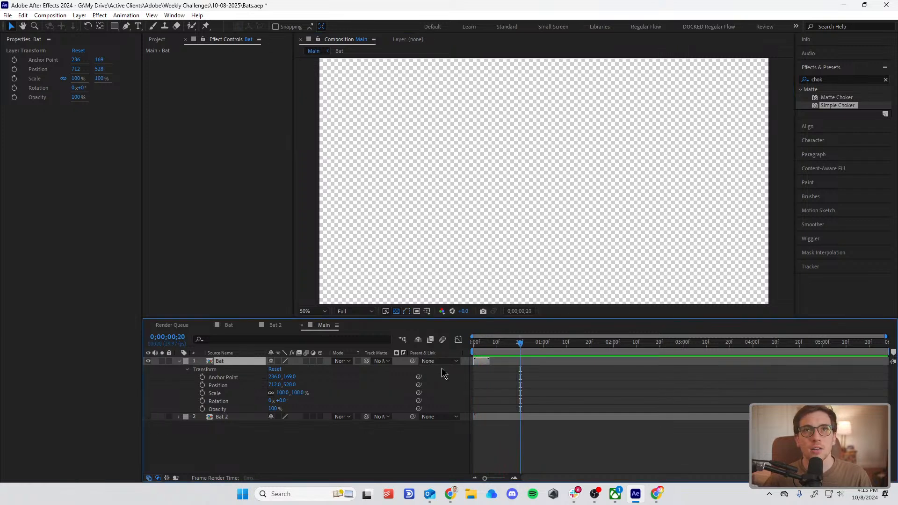
pyautogui.moveTo(484, 345)
pyautogui.mouseDown()
pyautogui.moveTo(469, 348)
pyautogui.moveTo(479, 345)
pyautogui.mouseUp()
pyautogui.press('space')
pyautogui.press('space')
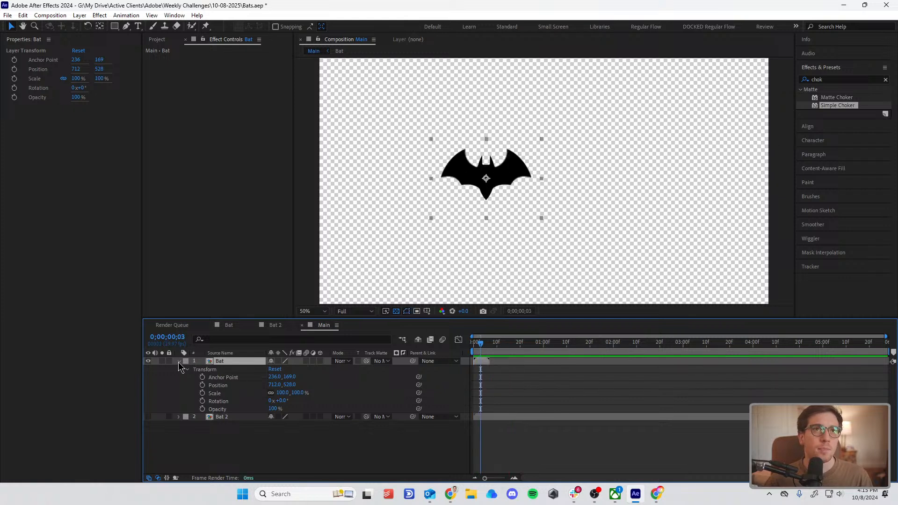
# Step: Enable Time Remapping on the Bat layer in the Main composition
pyautogui.click(179, 361)
pyautogui.click(179, 362)
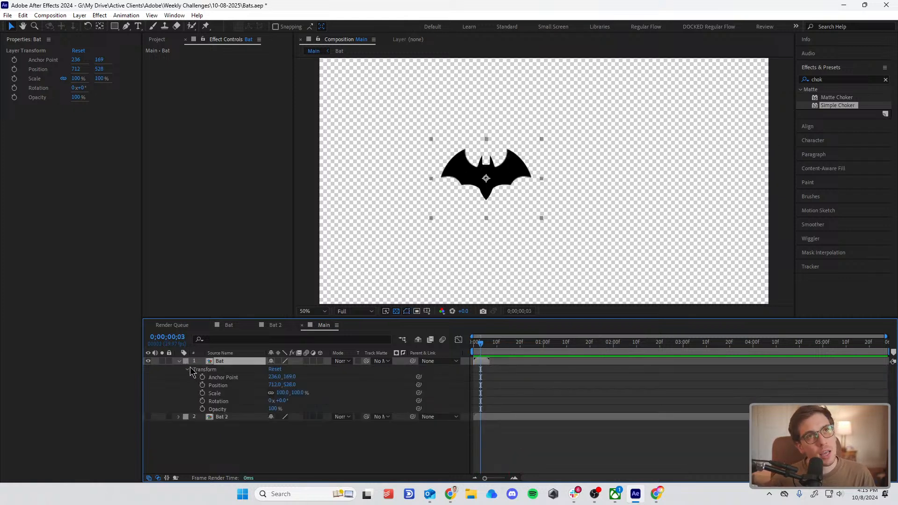
pyautogui.rightClick(223, 362)
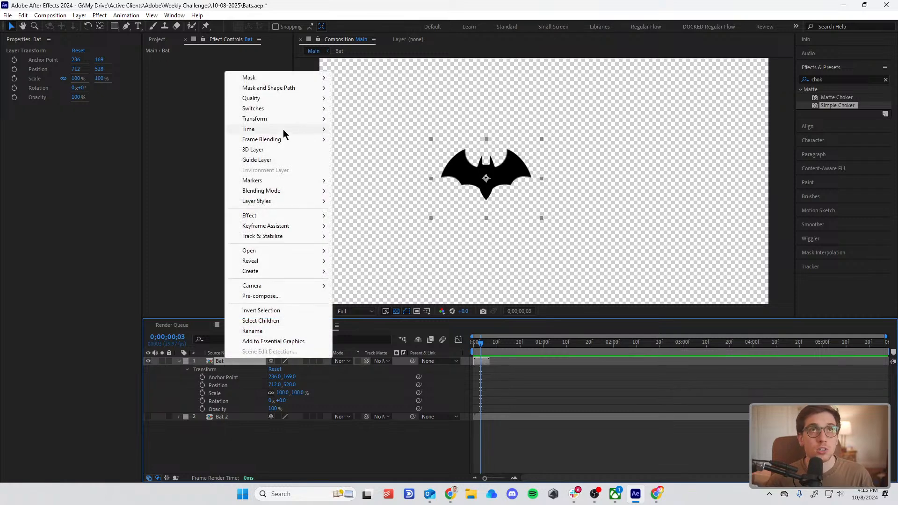
pyautogui.moveTo(283, 131)
pyautogui.click(405, 132)
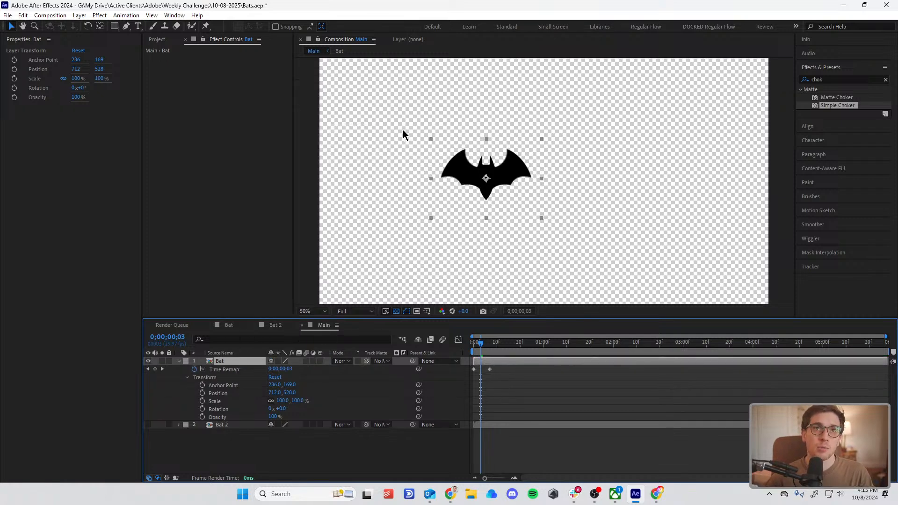
# Step: Add the expression loopOut() to the Bat layer's Time Remap property and preview the repeating flap
pyautogui.keyDown('alt'); pyautogui.click(195, 369); pyautogui.keyUp('alt')
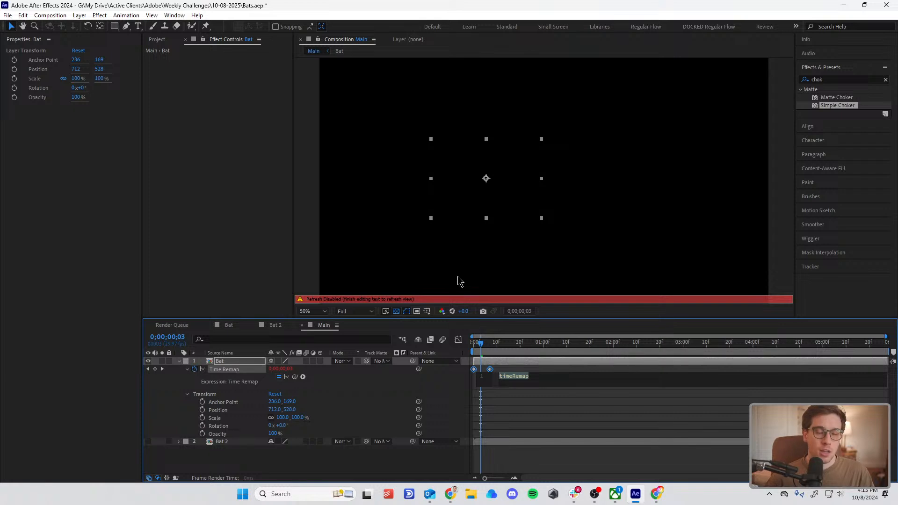
pyautogui.write('loopOut(')
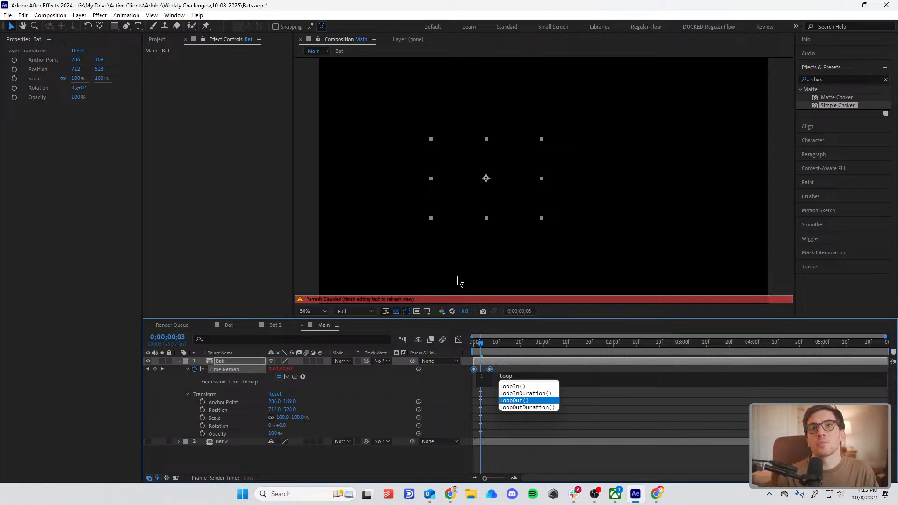
pyautogui.click(525, 413)
pyautogui.press('space')
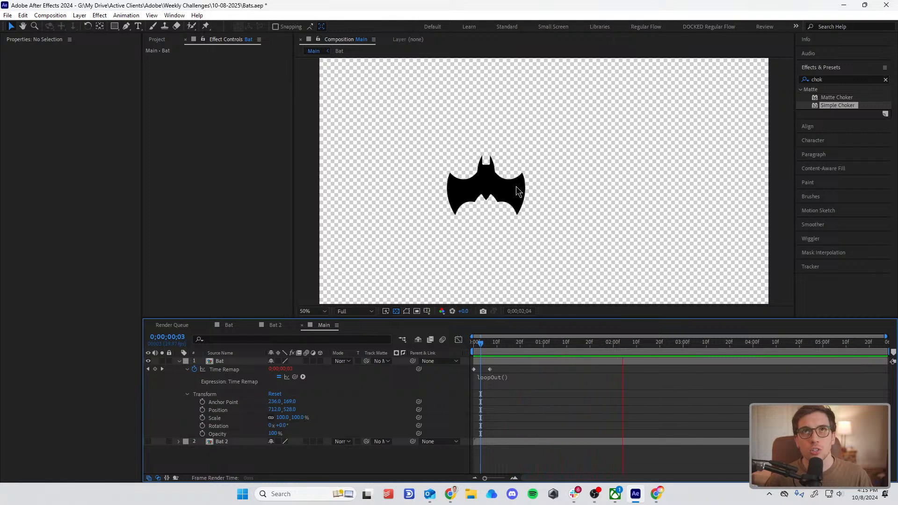
# Step: Stop the preview, return to the first frame, and move the Bat layer to about 364, 764 in the lower-left of the frame
pyautogui.press(',')
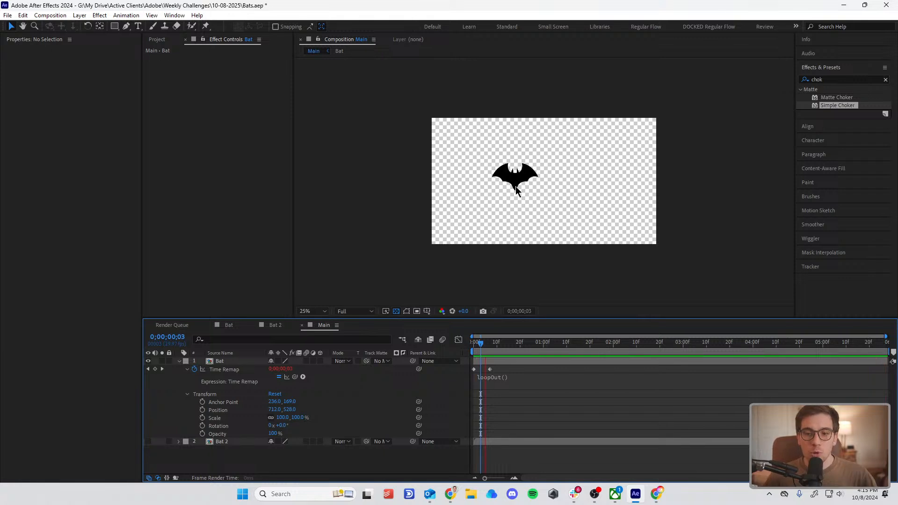
pyautogui.press('space')
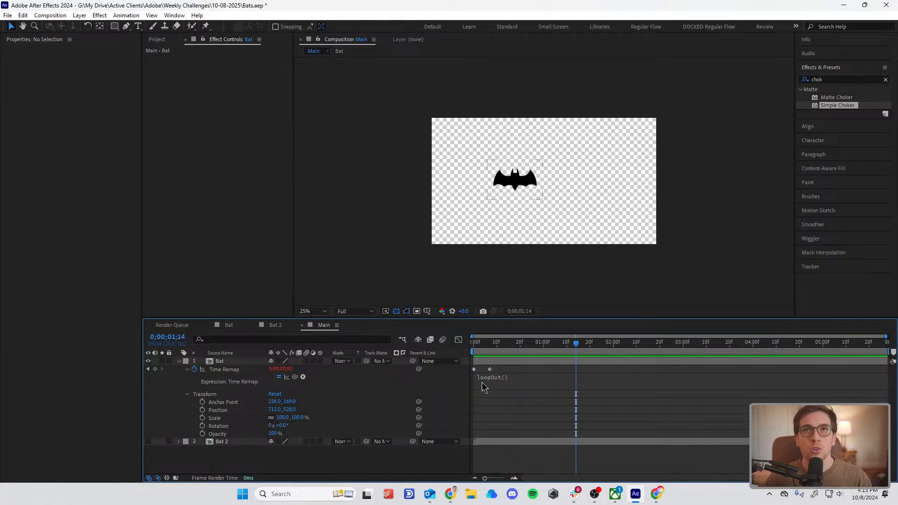
pyautogui.press('Home')
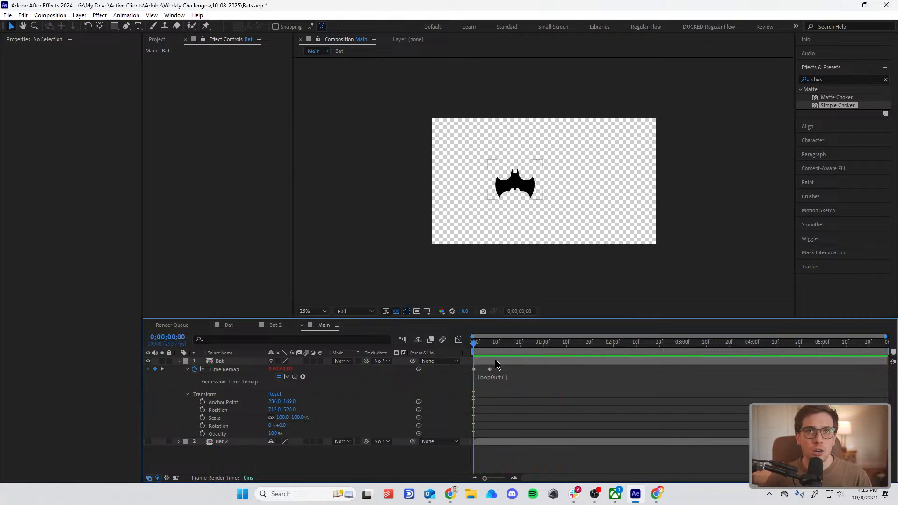
pyautogui.click(500, 362)
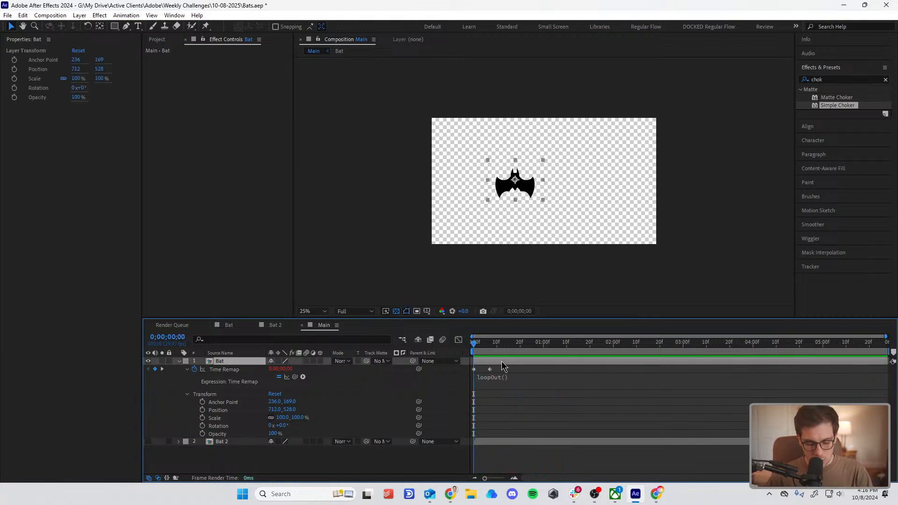
pyautogui.press('p')
pyautogui.moveTo(515, 185); pyautogui.dragTo(473, 212)
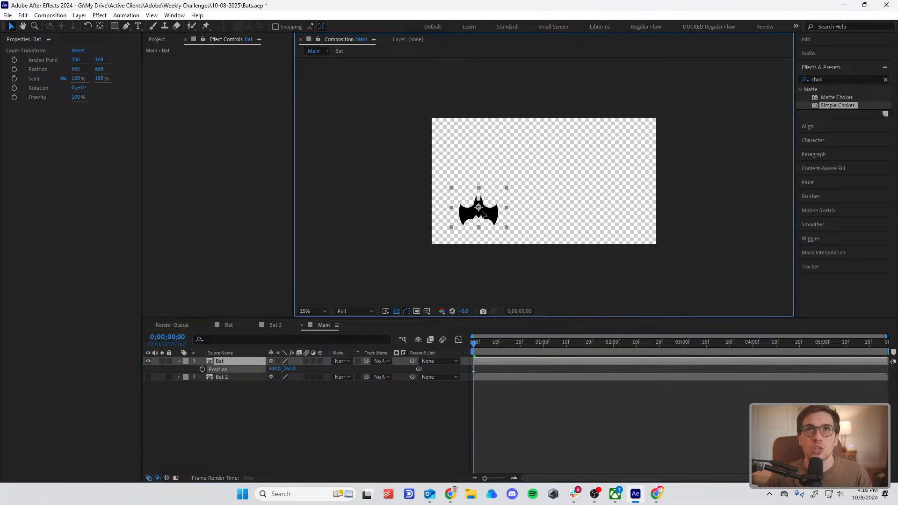
# Step: Try animating the Bat layer's Position with three keyframes that arc up and across the frame, and preview the flight
pyautogui.click(202, 370)
pyautogui.press('.')
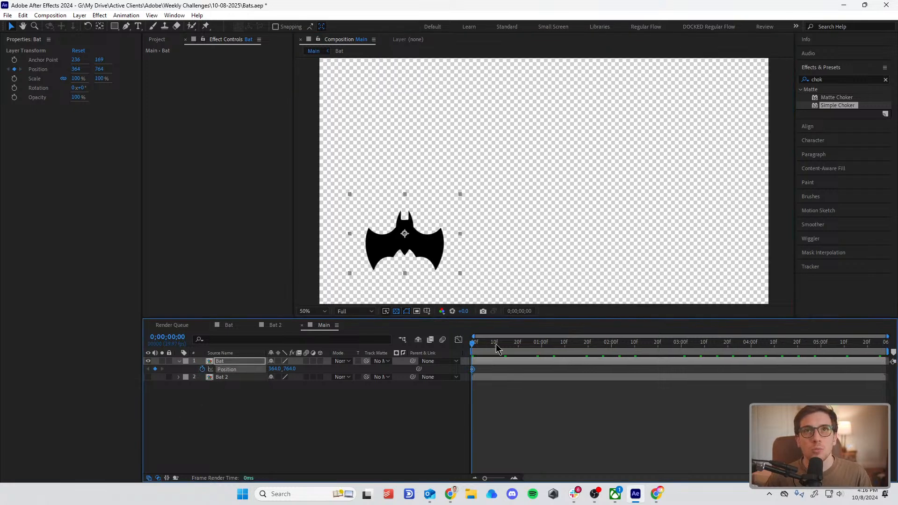
pyautogui.click(519, 345)
pyautogui.moveTo(418, 244); pyautogui.dragTo(599, 164)
pyautogui.moveTo(545, 348); pyautogui.dragTo(649, 347)
pyautogui.moveTo(620, 183); pyautogui.dragTo(780, 236)
pyautogui.press('Home')
pyautogui.press('space')
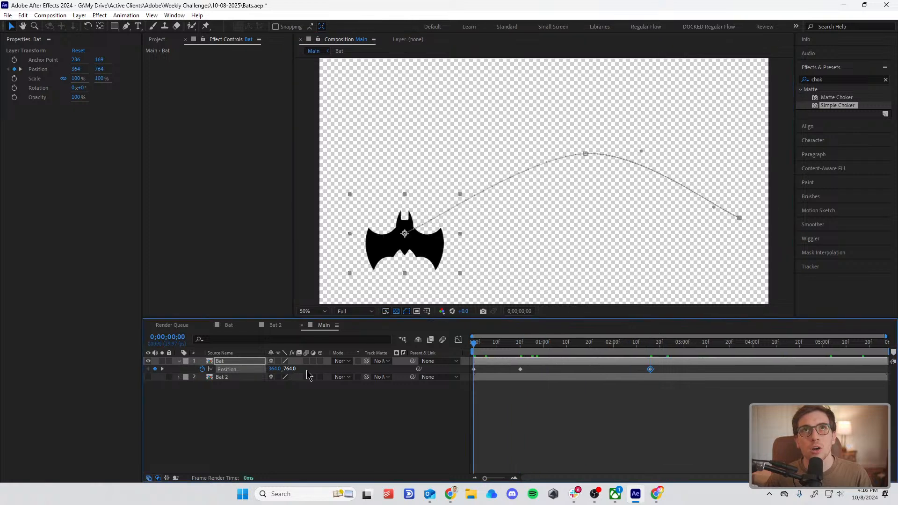
pyautogui.press('space')
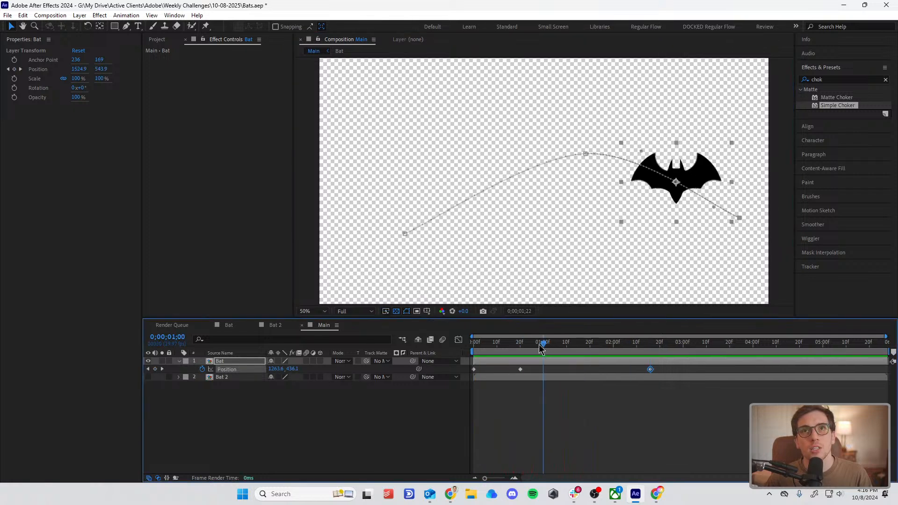
# Step: Try tilting the Bat layer to about 56° with a Rotation keyframe and preview it along the arc
pyautogui.press('r')
pyautogui.moveTo(280, 369); pyautogui.dragTo(307, 369)
pyautogui.click(202, 369)
pyautogui.press('space')
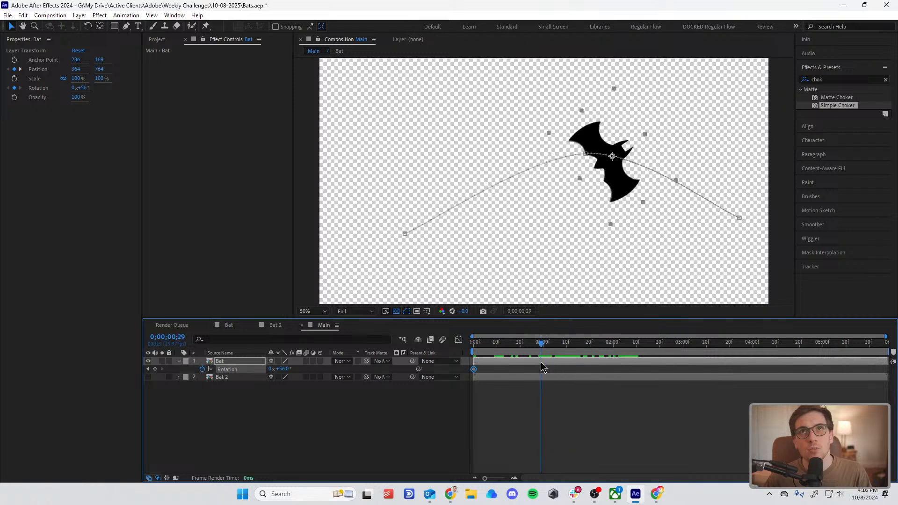
pyautogui.press('space')
pyautogui.moveTo(279, 369); pyautogui.dragTo(313, 370)
# Step: Undo the Bat layer's Rotation changes and its Position keyframes
pyautogui.hotkey('ctrl', 'z')
pyautogui.hotkey('ctrl', 'z')
pyautogui.hotkey('ctrl', 'z')
pyautogui.hotkey('ctrl', 'z')
pyautogui.hotkey('ctrl', 'z')
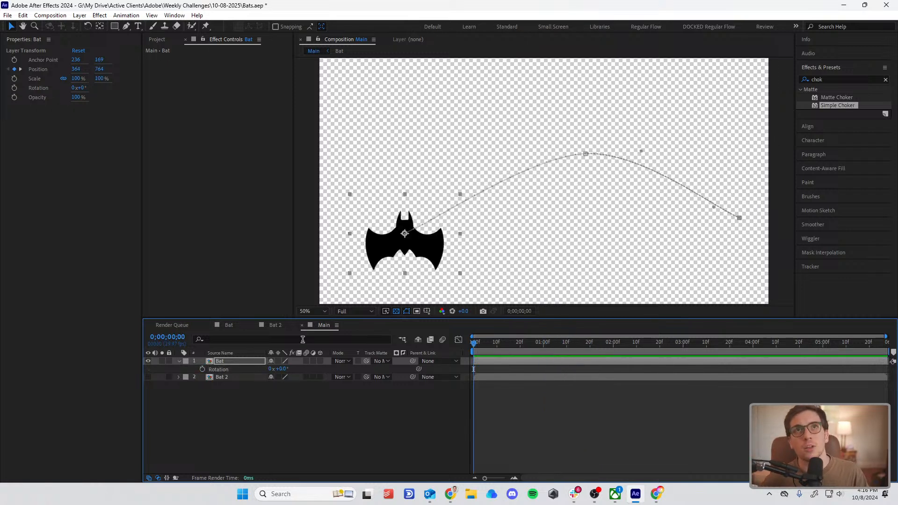
pyautogui.hotkey('ctrl', 'z')
pyautogui.scroll(-2, 511, 264)
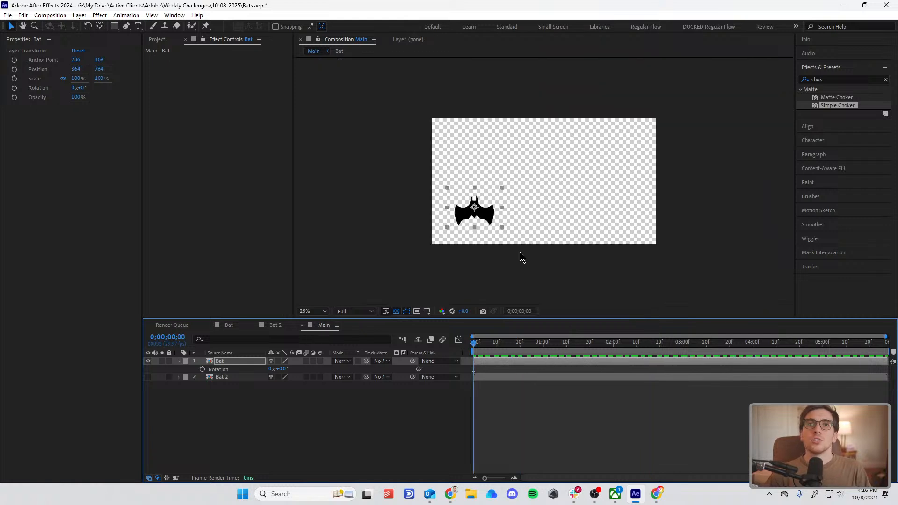
# Step: With no layer selected, draw a curved Pen path from beyond the frame's left edge through an upper loop and on toward the right
pyautogui.click(572, 406)
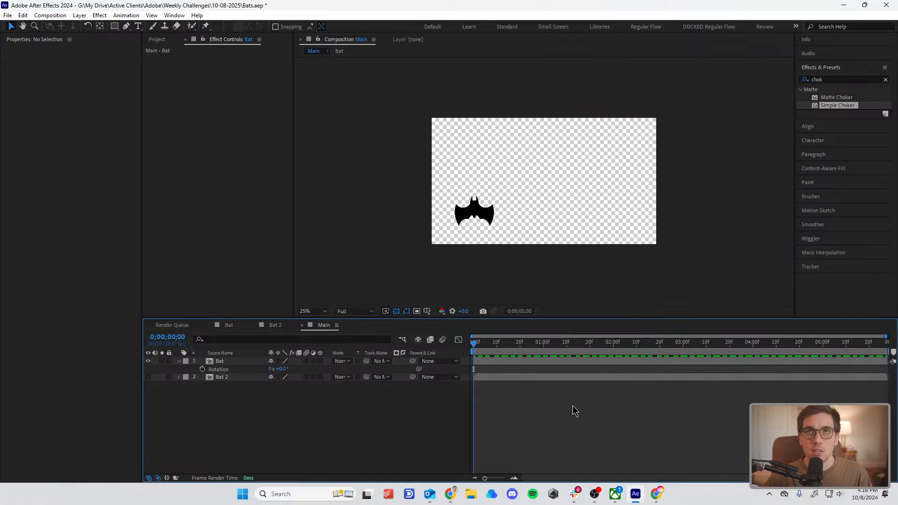
pyautogui.click(127, 26)
pyautogui.scroll(2, 609, 192)
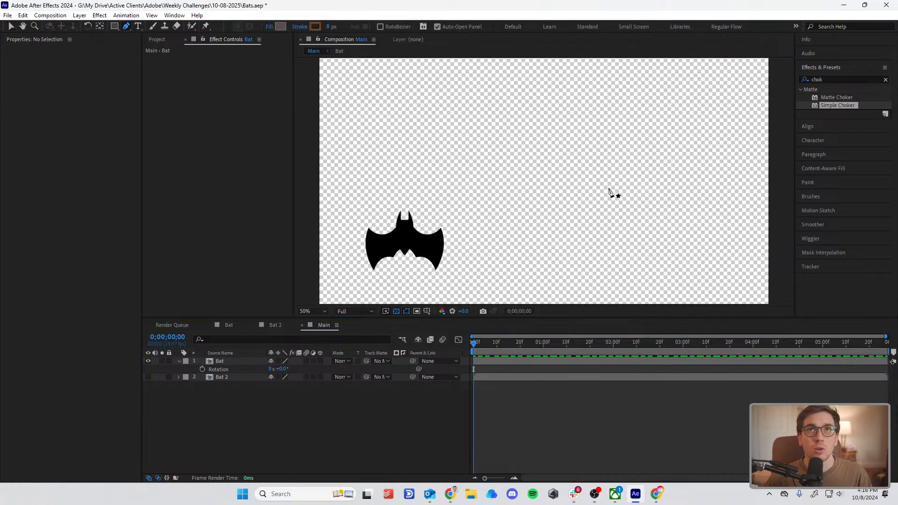
pyautogui.click(309, 105)
pyautogui.moveTo(489, 169); pyautogui.dragTo(610, 136)
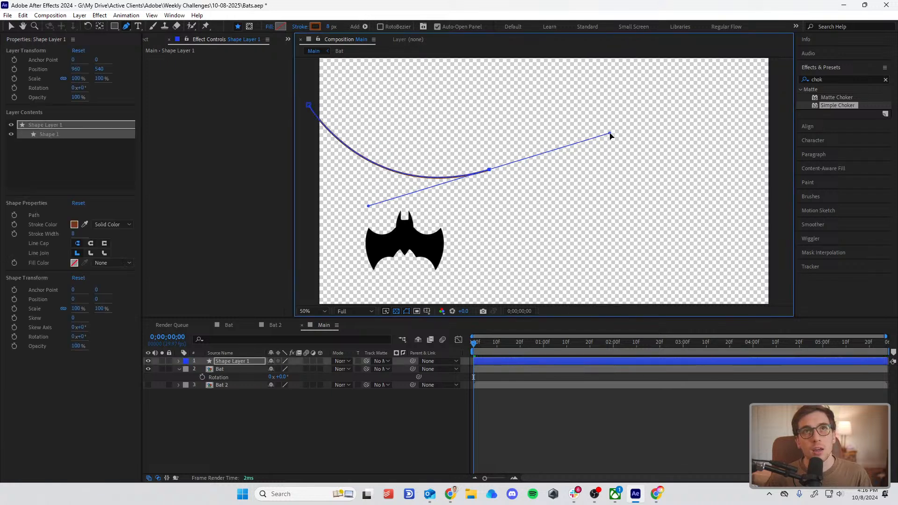
pyautogui.moveTo(483, 95); pyautogui.dragTo(427, 162)
pyautogui.moveTo(648, 183); pyautogui.dragTo(732, 153)
# Step: Continue the path through a second, lower loop, end it beyond the frame's right edge, and deselect the shape layer
pyautogui.moveTo(726, 162); pyautogui.dragTo(551, 132)
pyautogui.moveTo(615, 213); pyautogui.dragTo(552, 265)
pyautogui.hotkey('ctrl', 'z')
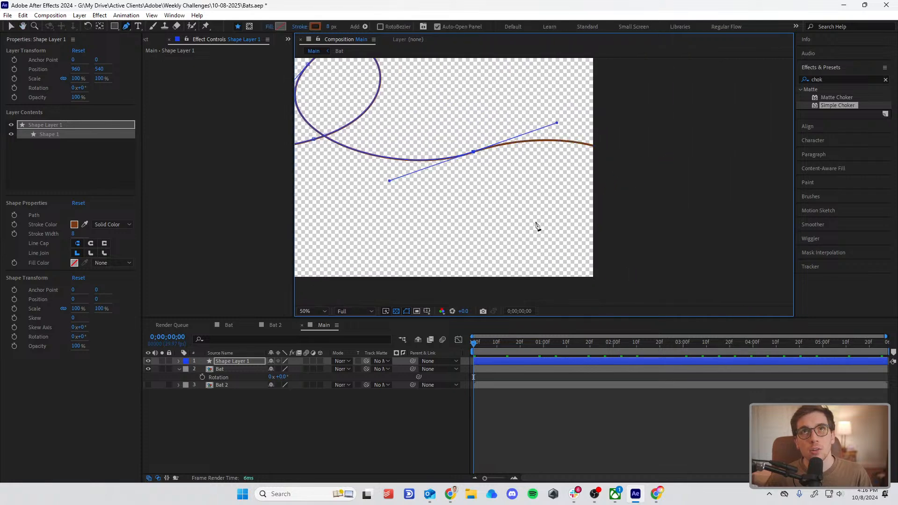
pyautogui.moveTo(535, 221)
pyautogui.mouseDown()
pyautogui.moveTo(475, 240)
pyautogui.moveTo(483, 252)
pyautogui.mouseUp()
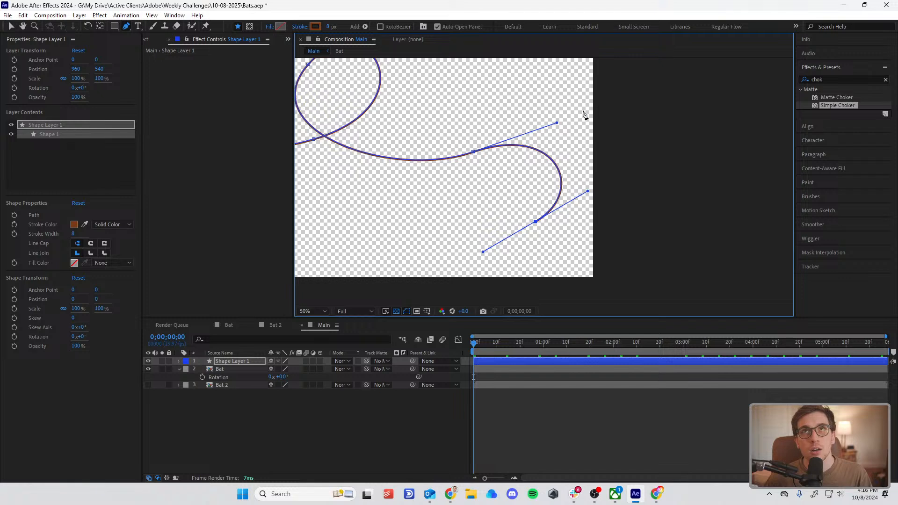
pyautogui.moveTo(582, 111); pyautogui.dragTo(729, 93)
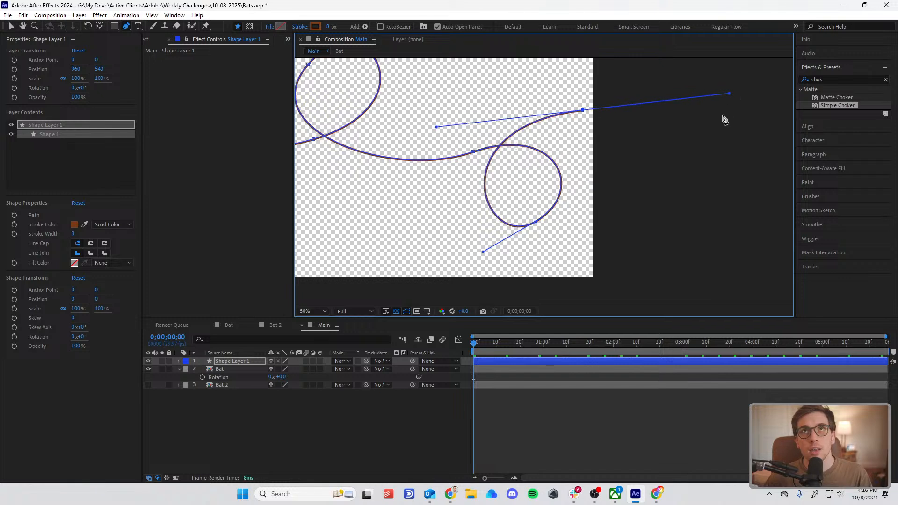
pyautogui.click(723, 116)
pyautogui.moveTo(560, 167); pyautogui.dragTo(725, 179)
pyautogui.scroll(-2, 587, 164)
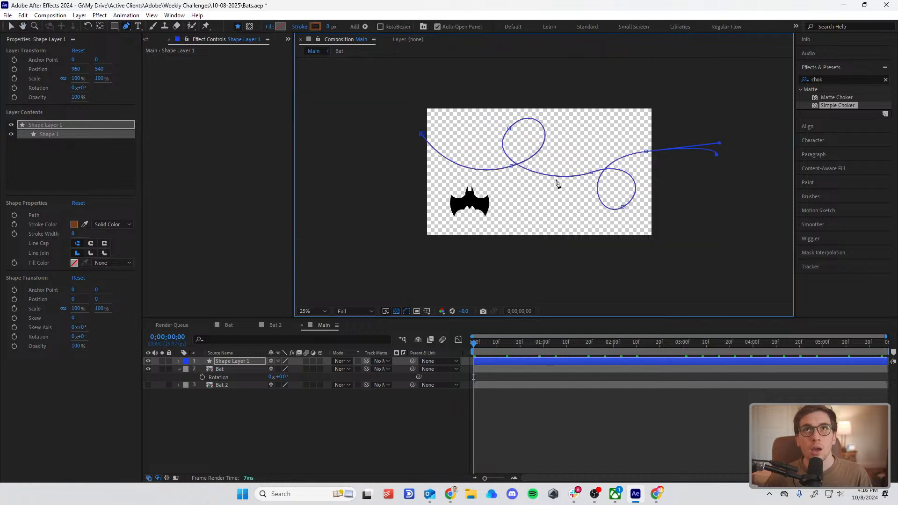
pyautogui.click(544, 426)
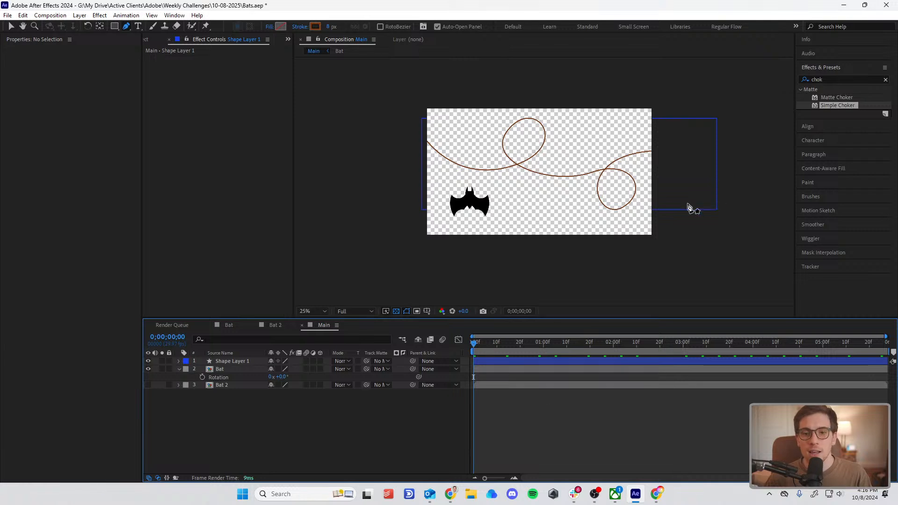
pyautogui.hotkey('alt', 'Tab')
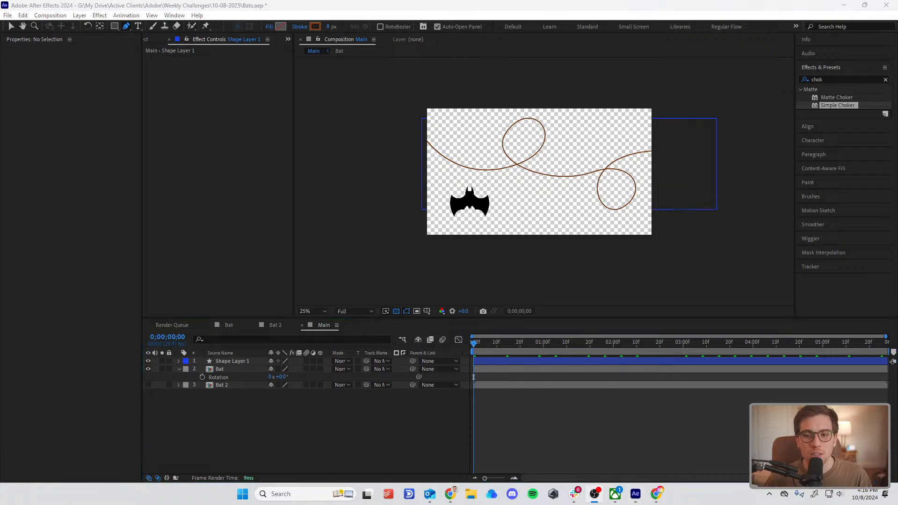
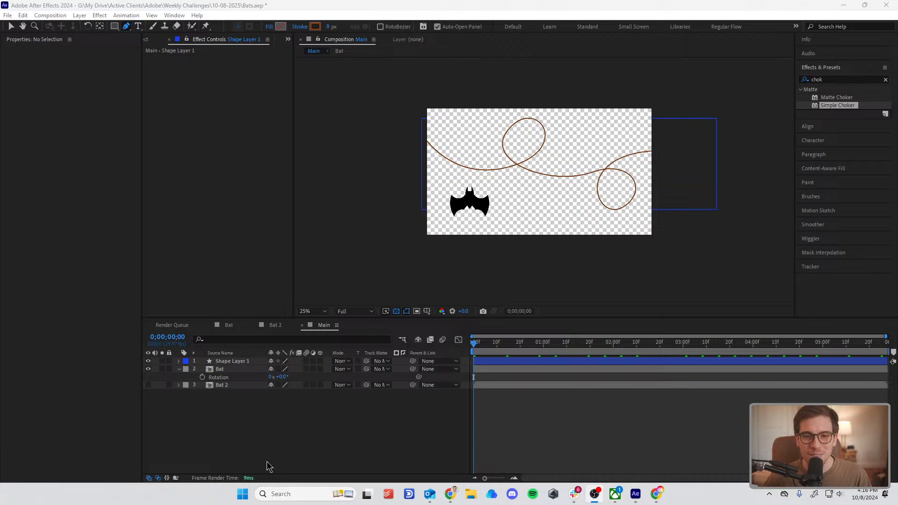
# Step: Switch from the Pen to the Selection tool and select the Bat layer
pyautogui.click(241, 369)
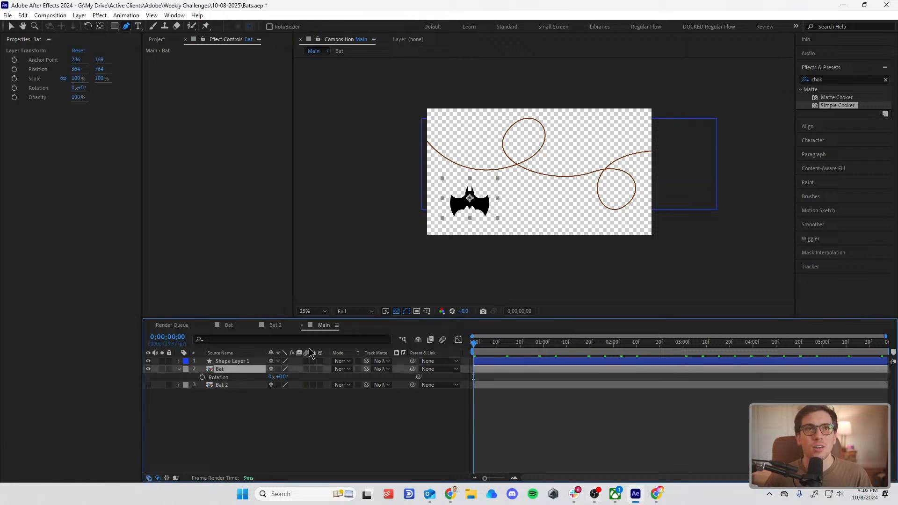
pyautogui.scroll(2, 531, 149)
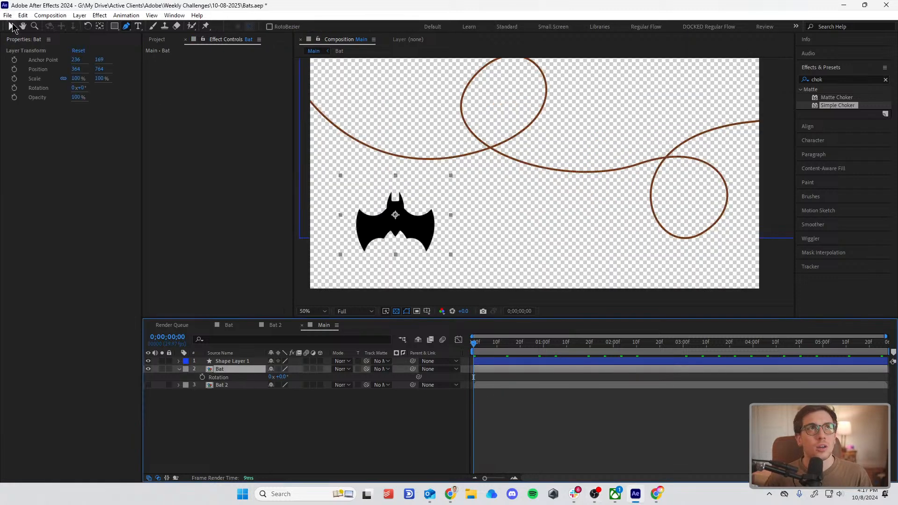
pyautogui.click(11, 26)
pyautogui.click(229, 372)
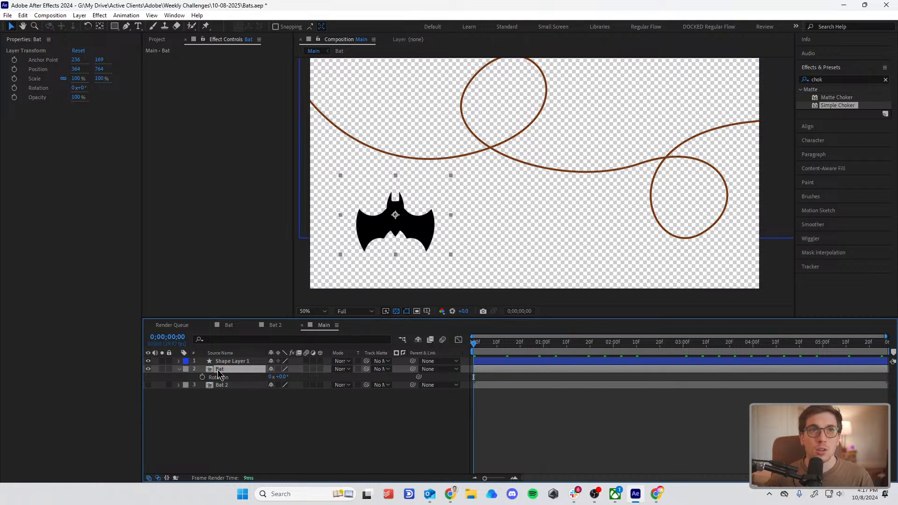
# Step: Expand Shape Layer 1's contents down to the Path property of Shape 1 and copy that path
pyautogui.click(196, 361)
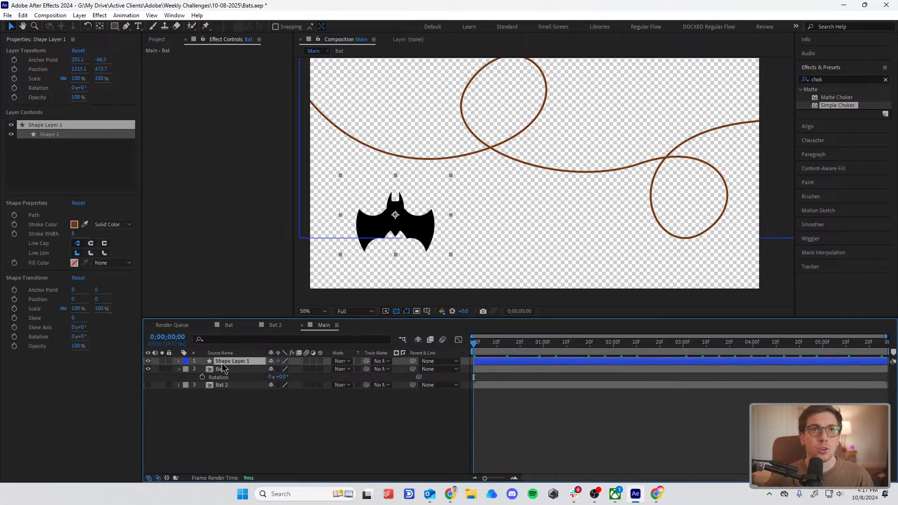
pyautogui.click(179, 361)
pyautogui.click(188, 369)
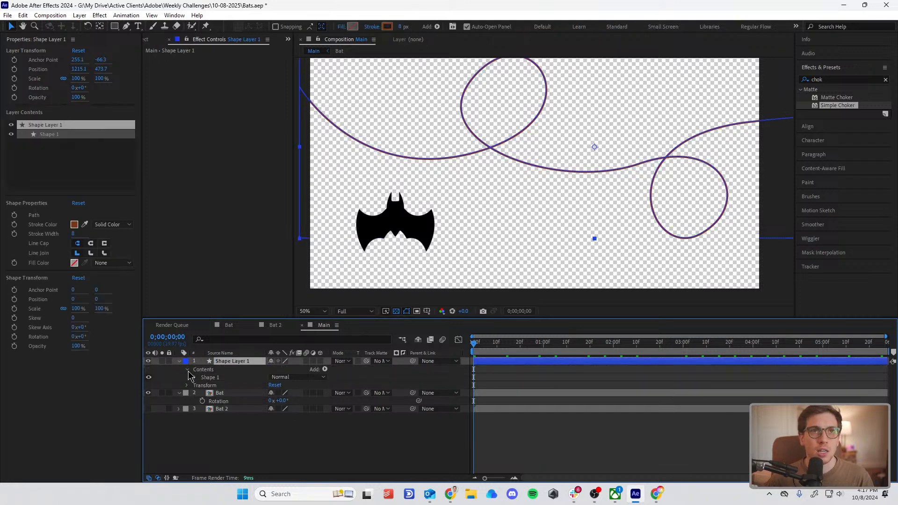
pyautogui.click(196, 378)
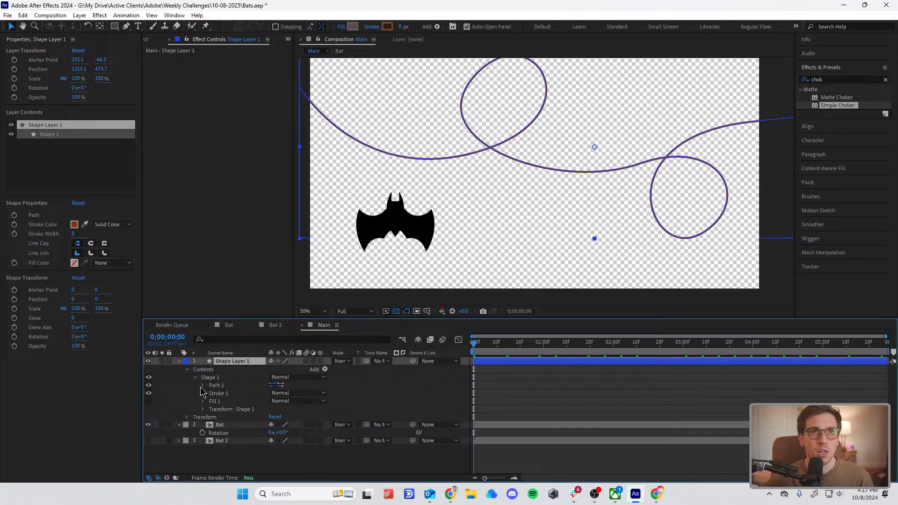
pyautogui.click(203, 386)
pyautogui.click(230, 393)
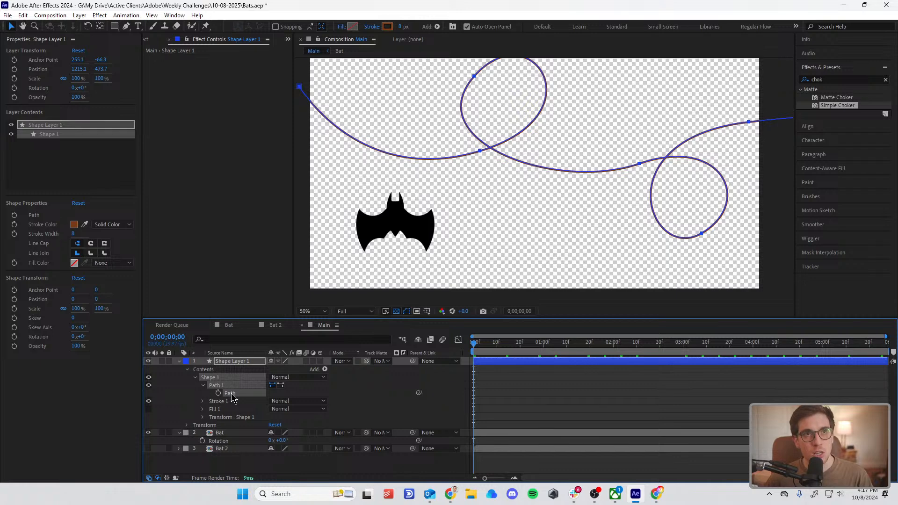
pyautogui.rightClick(234, 400)
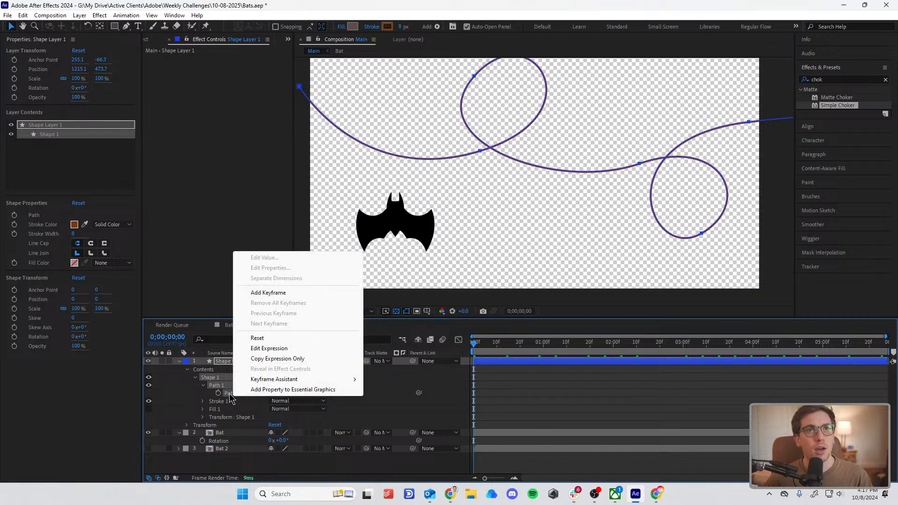
pyautogui.click(231, 397)
pyautogui.rightClick(235, 395)
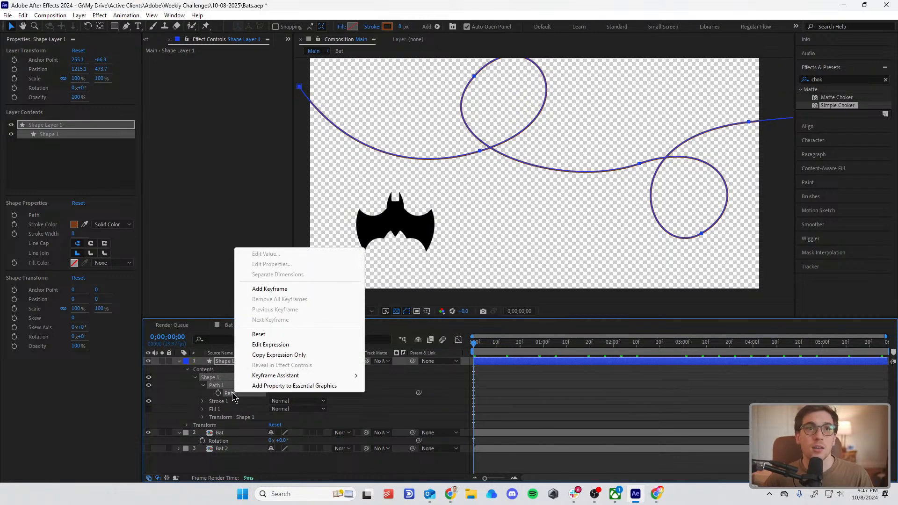
pyautogui.click(233, 394)
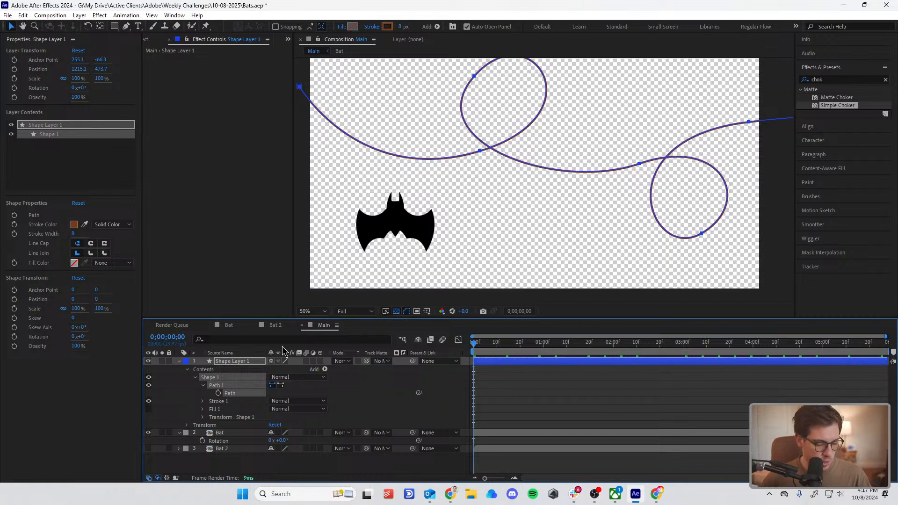
# Step: Expand the Bat layer's Transform properties and paste the copied path into its Position property at the first frame
pyautogui.click(235, 431)
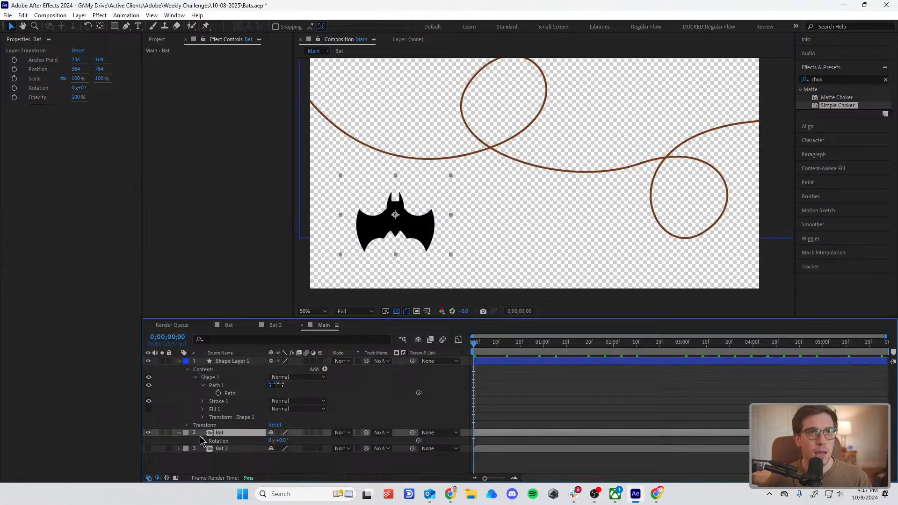
pyautogui.click(180, 433)
pyautogui.click(178, 433)
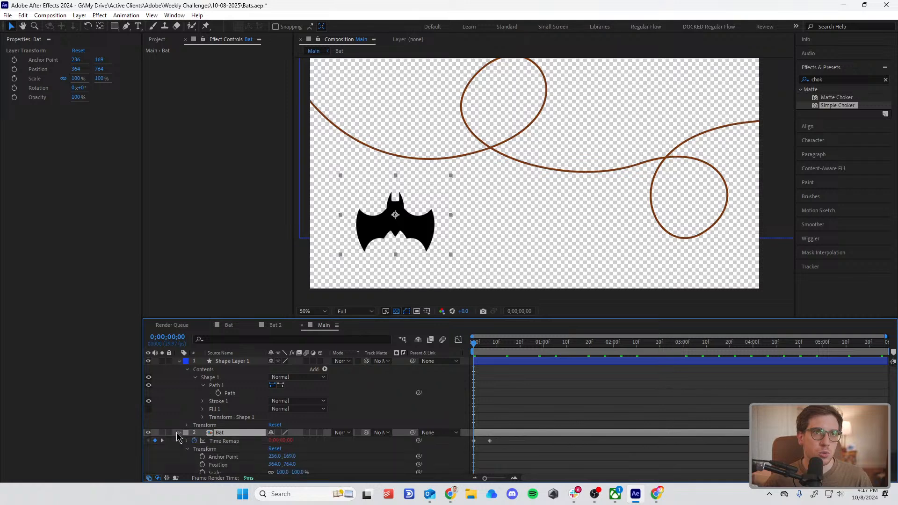
pyautogui.scroll(-1, 218, 457)
pyautogui.click(222, 442)
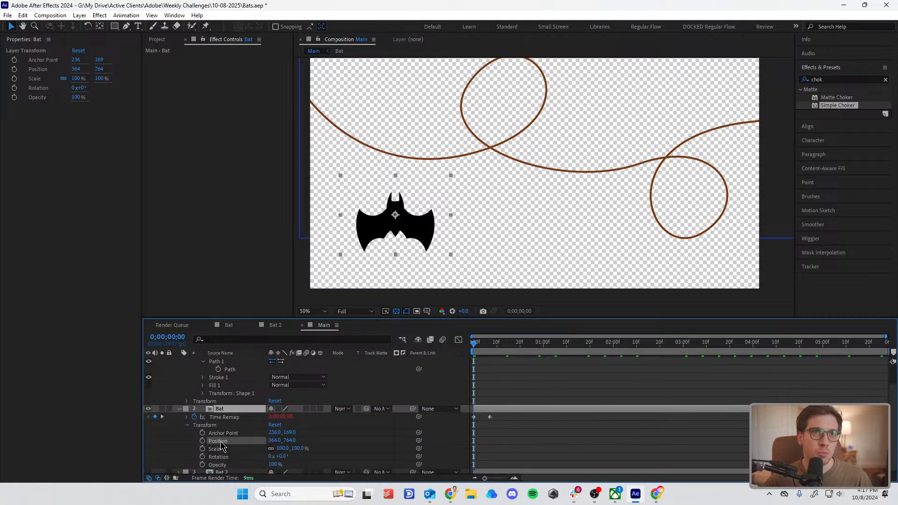
pyautogui.hotkey('ctrl', 'v')
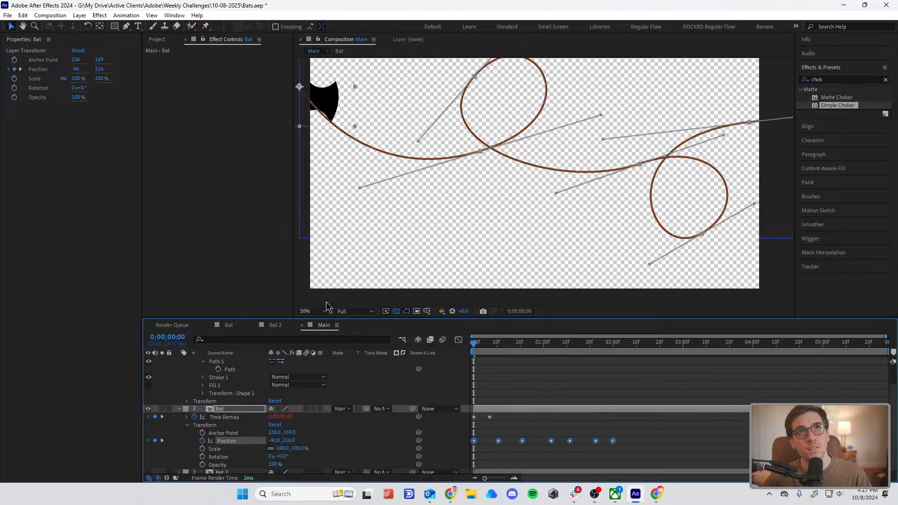
# Step: Hide Shape Layer 1 and collapse its properties in the timeline
pyautogui.press(',')
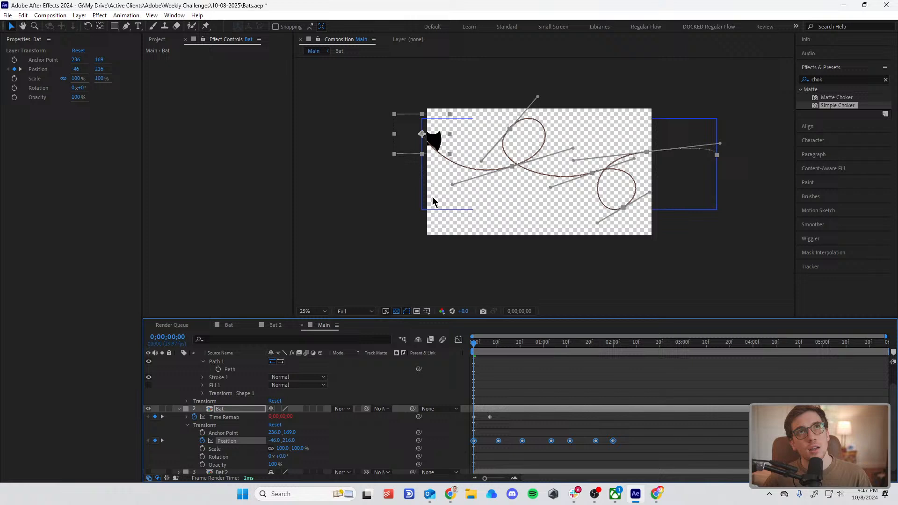
pyautogui.click(650, 446)
pyautogui.hotkey('ctrl', 'v')
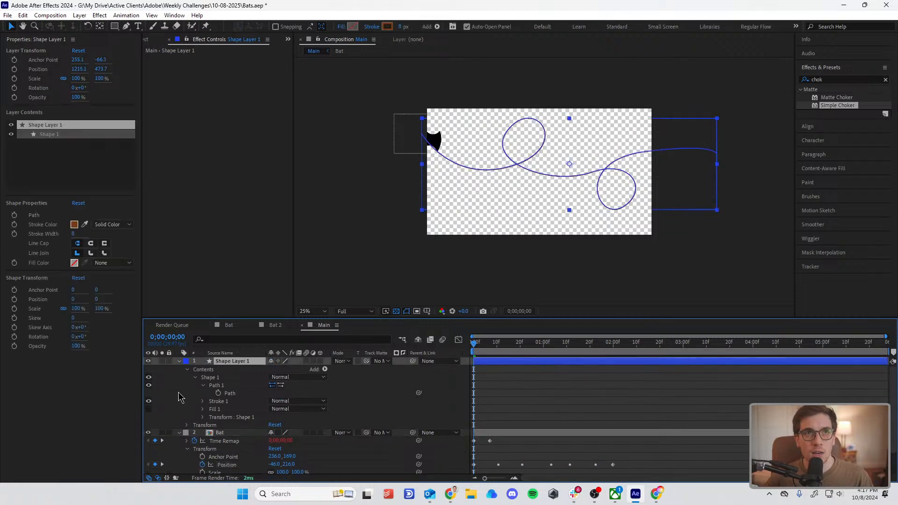
pyautogui.click(148, 361)
pyautogui.click(179, 361)
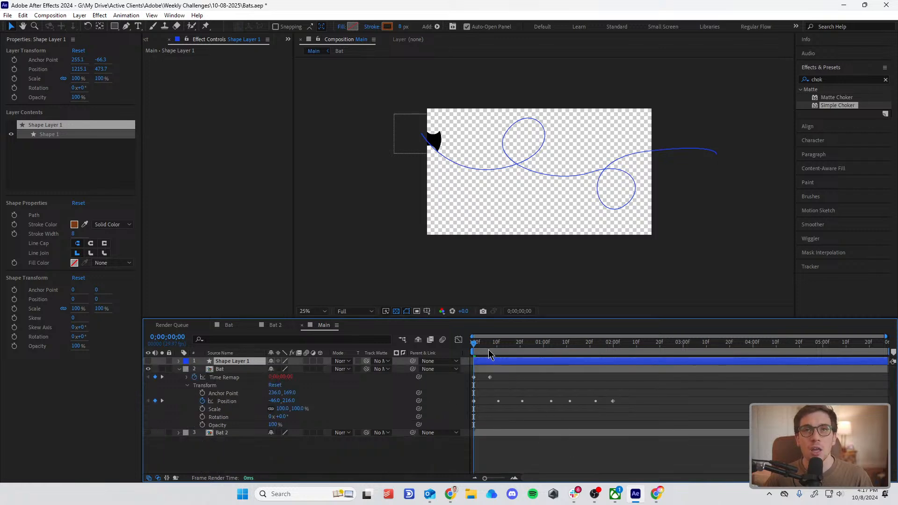
# Step: Preview the bat flying along the pasted motion path
pyautogui.press('space')
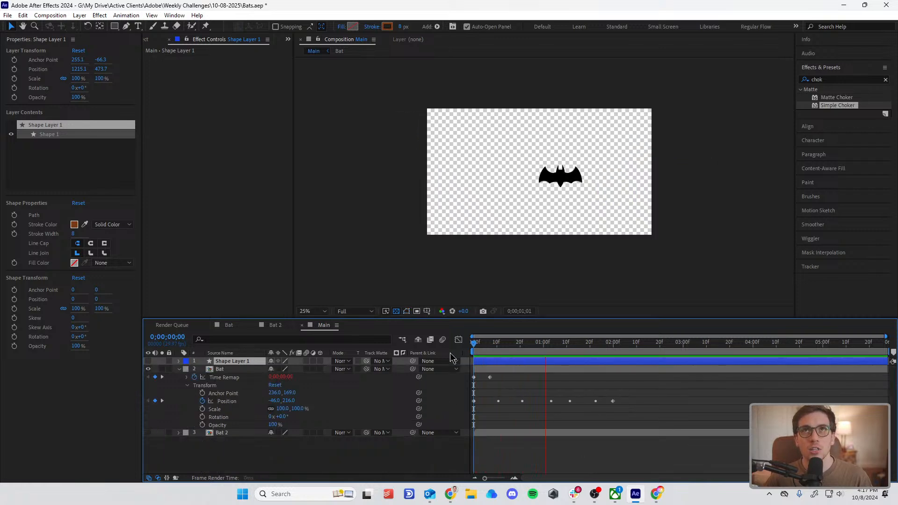
pyautogui.press('space')
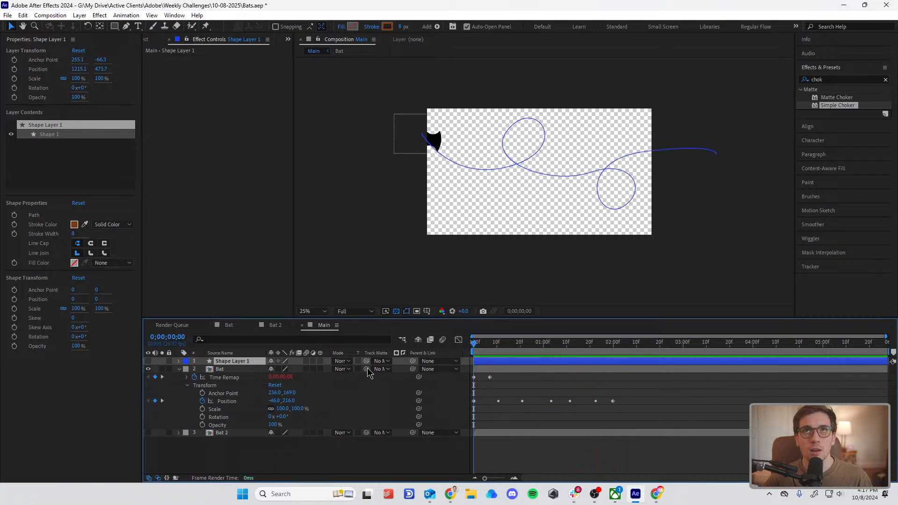
pyautogui.press('space')
# Step: Select all of the Bat layer's Position keyframes and stretch them so the last falls just past 2 seconds
pyautogui.moveTo(639, 394); pyautogui.dragTo(471, 412)
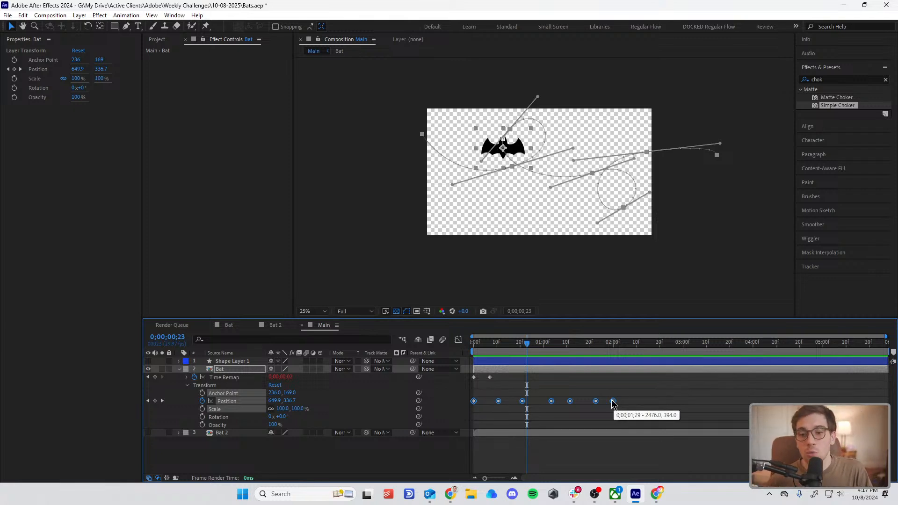
pyautogui.moveTo(614, 404); pyautogui.dragTo(616, 428)
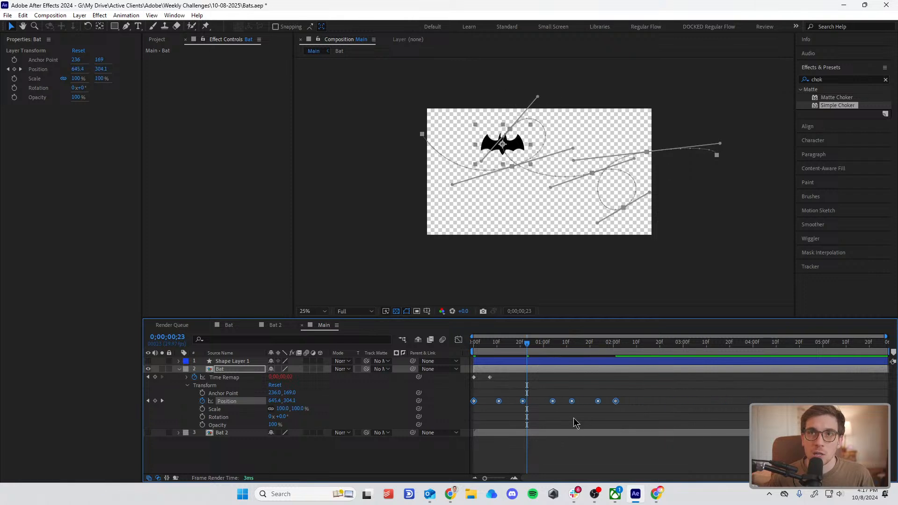
# Step: Try moving the Bat layer's middle Position keyframe later in time, and undo the change
pyautogui.click(538, 424)
pyautogui.moveTo(553, 401); pyautogui.dragTo(579, 405)
pyautogui.hotkey('ctrl', 'z')
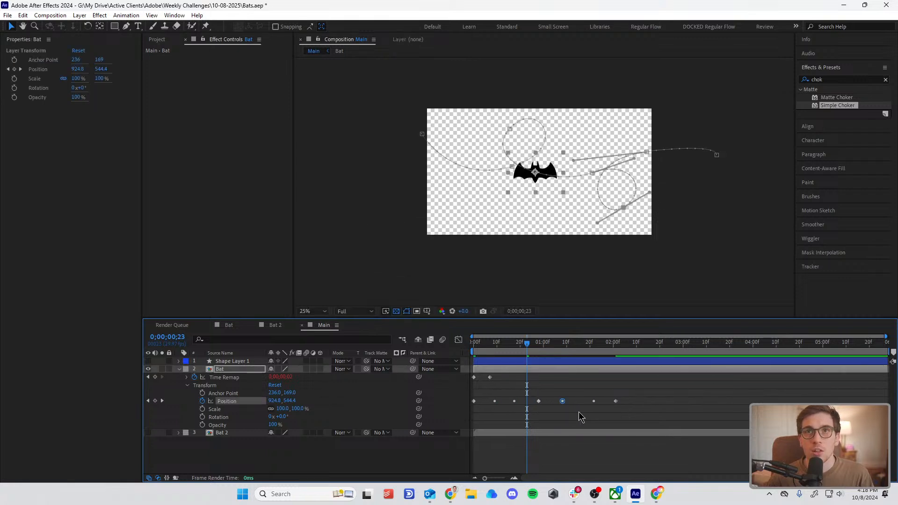
pyautogui.hotkey('ctrl', 'z')
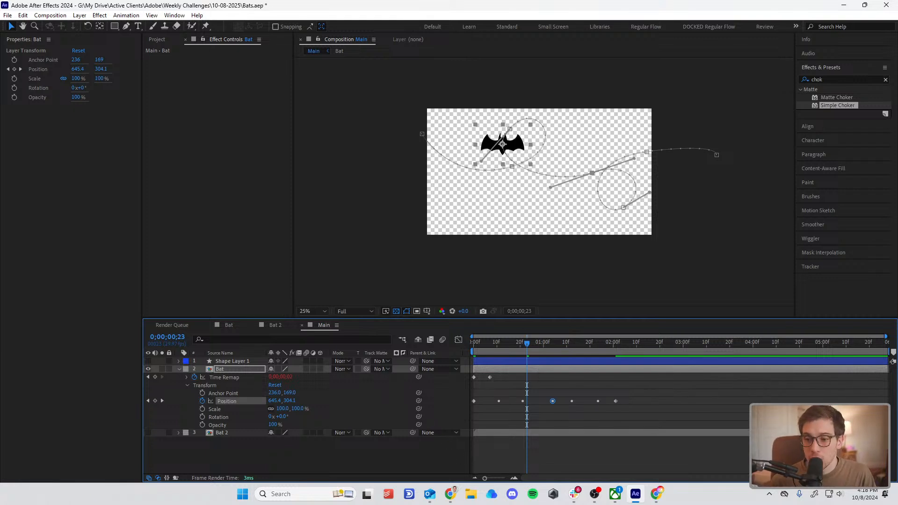
# Step: Set the Bat layer's Auto-Orientation to Orient Along Path
pyautogui.click(450, 494)
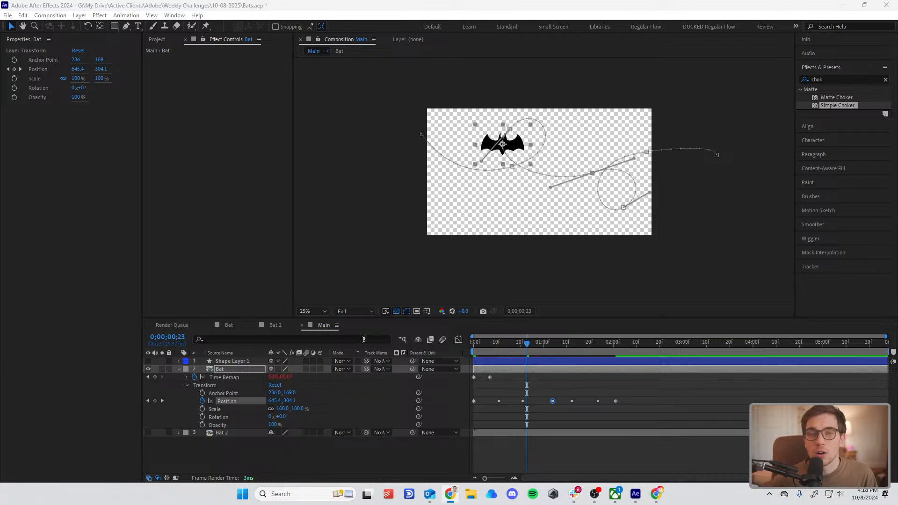
pyautogui.rightClick(223, 372)
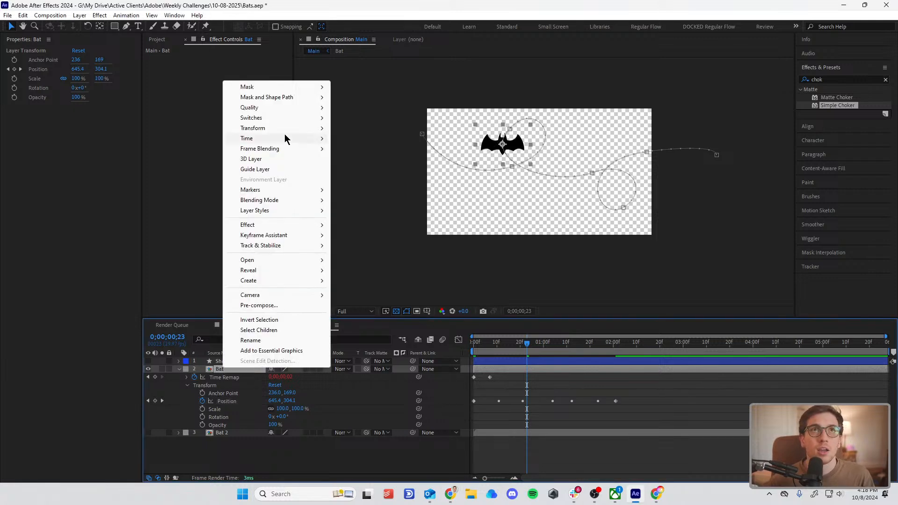
pyautogui.moveTo(280, 128)
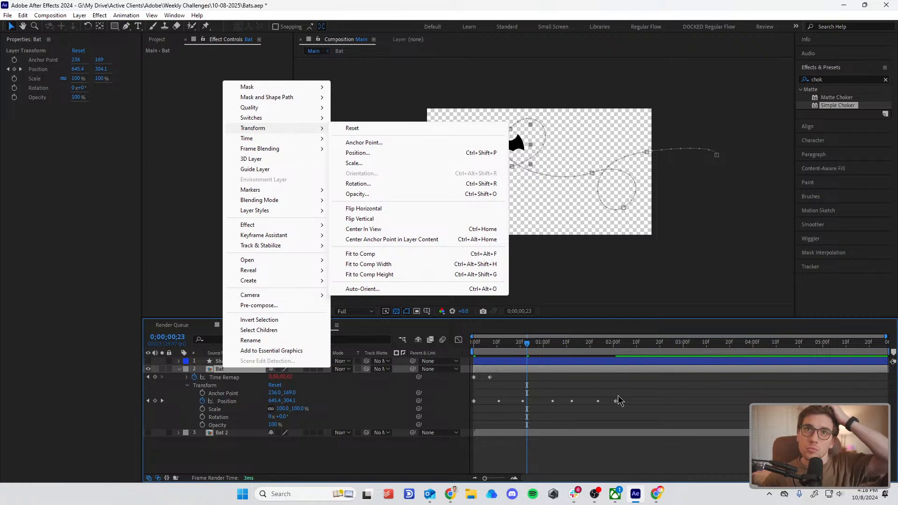
pyautogui.click(634, 391)
pyautogui.rightClick(234, 375)
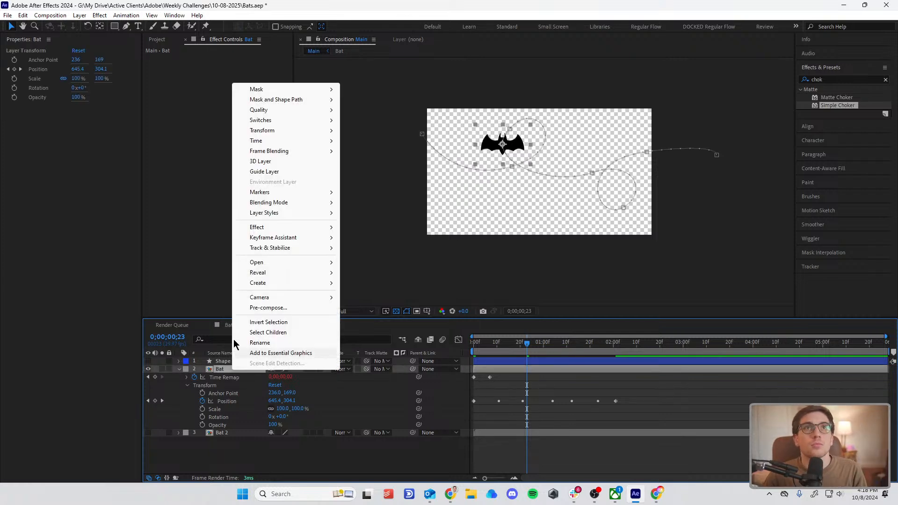
pyautogui.moveTo(296, 133)
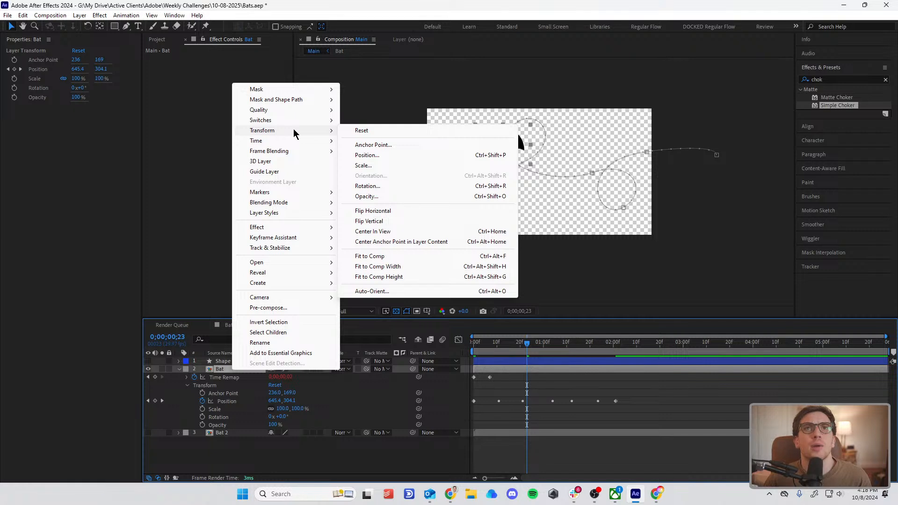
pyautogui.click(409, 293)
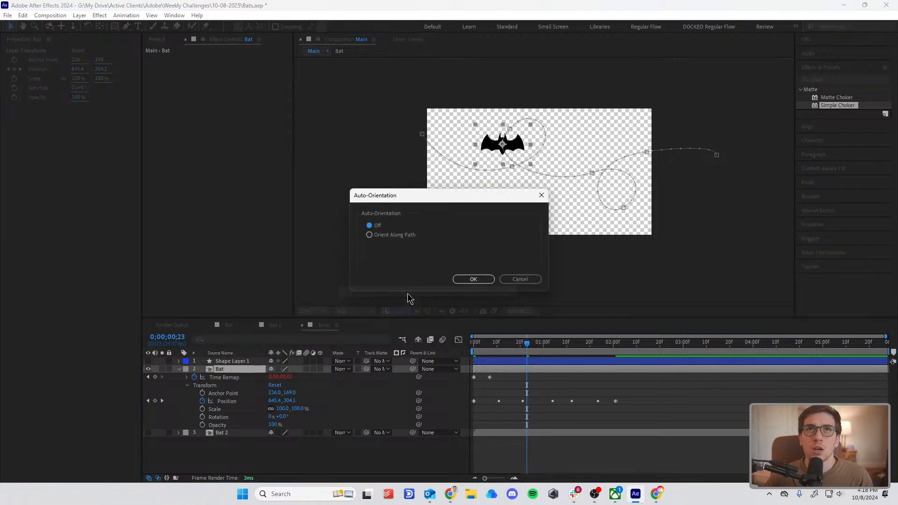
pyautogui.click(382, 239)
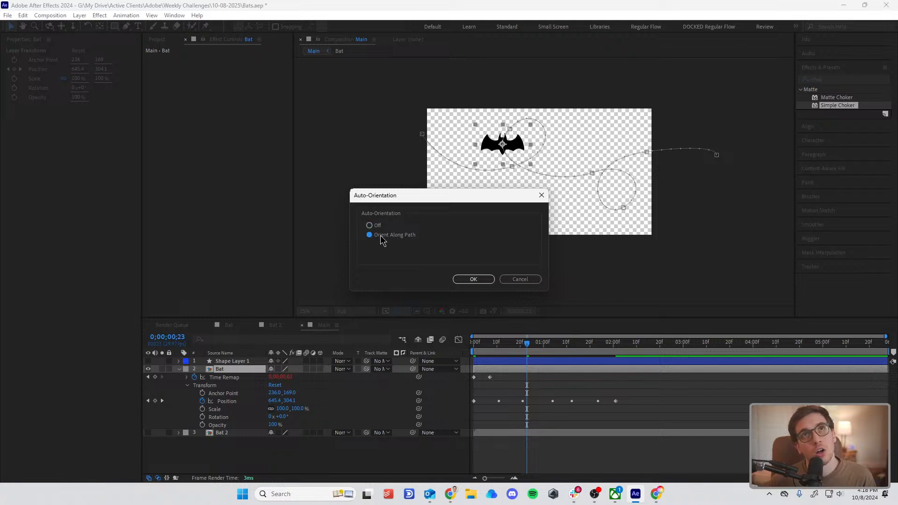
pyautogui.click(485, 280)
# Step: Preview the auto-oriented bat's flight from the first frame
pyautogui.scroll(2, 506, 186)
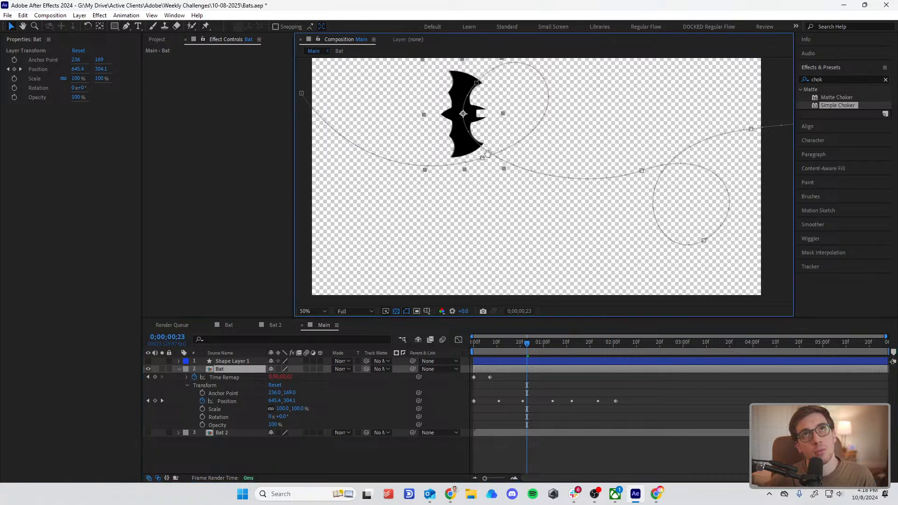
pyautogui.press('Home')
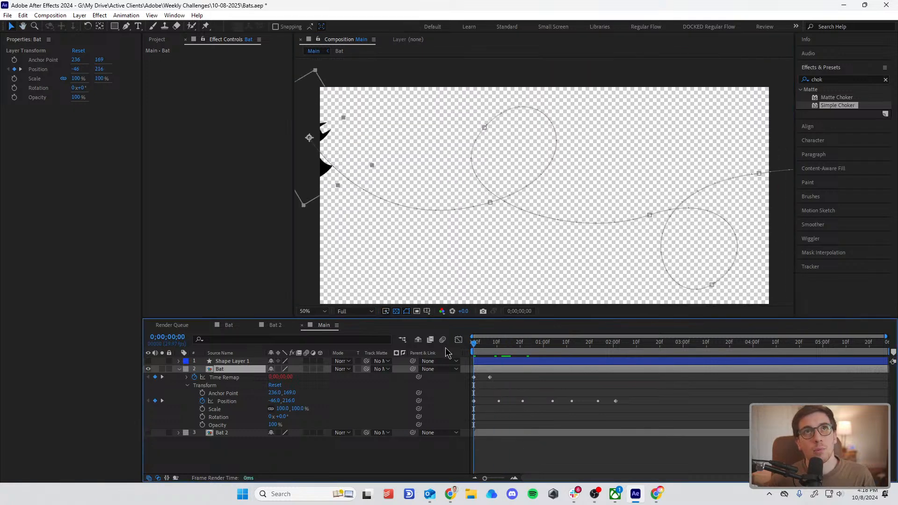
pyautogui.press('space')
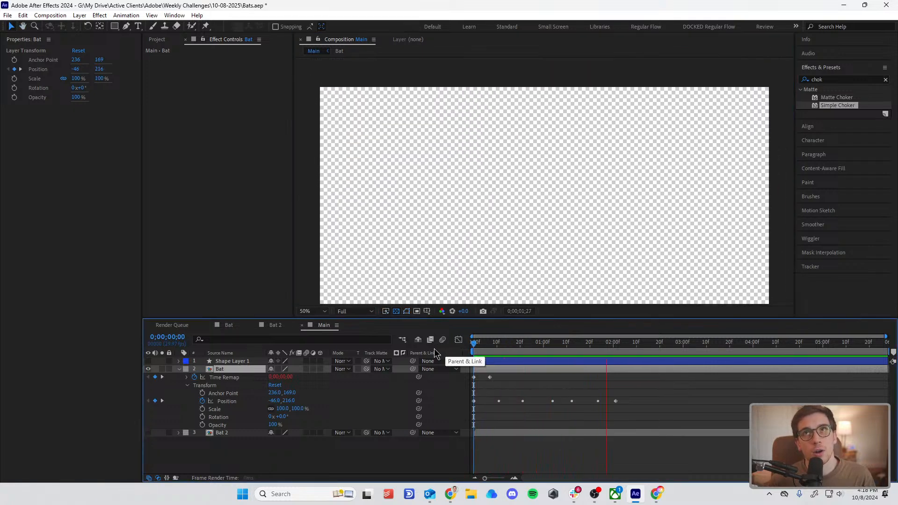
pyautogui.press('space')
# Step: Set the Bat layer's Rotation to 93° so that the bat faces along its flight path
pyautogui.scroll(-2, 571, 201)
pyautogui.moveTo(521, 347); pyautogui.dragTo(484, 347)
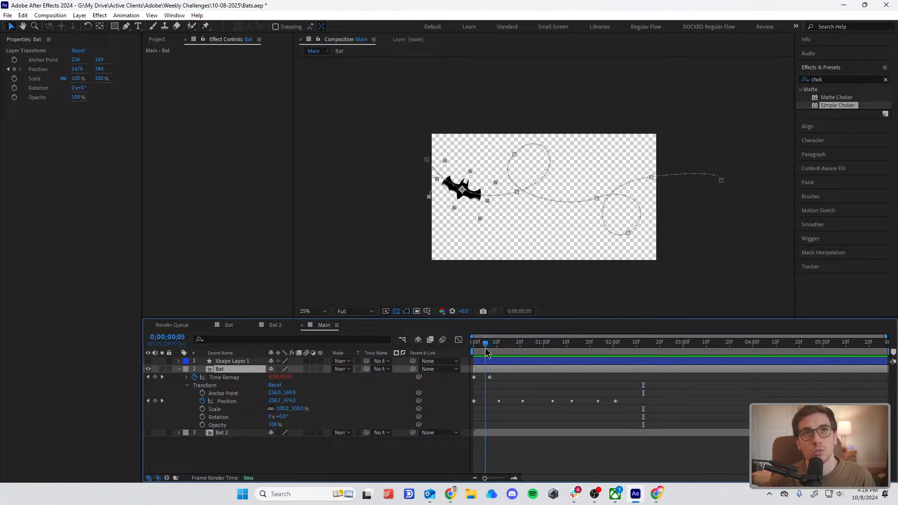
pyautogui.press('r')
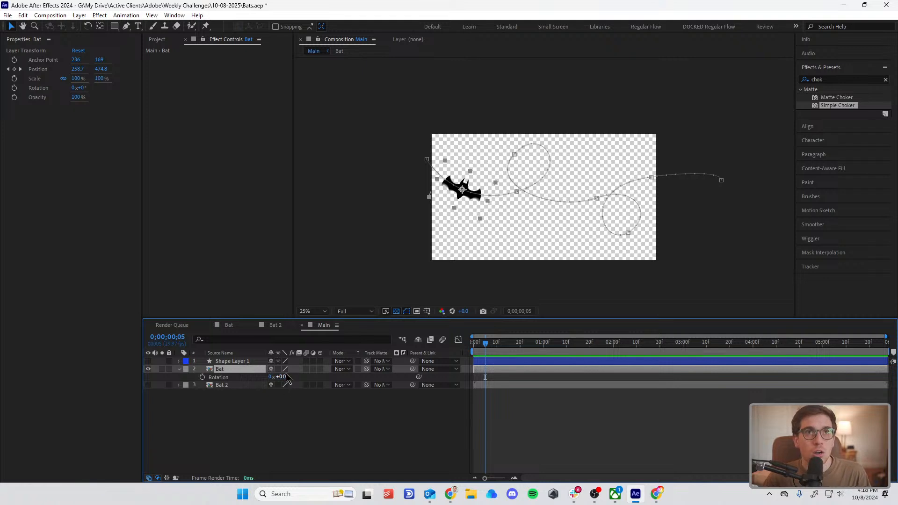
pyautogui.moveTo(281, 377); pyautogui.dragTo(324, 375)
pyautogui.press('.')
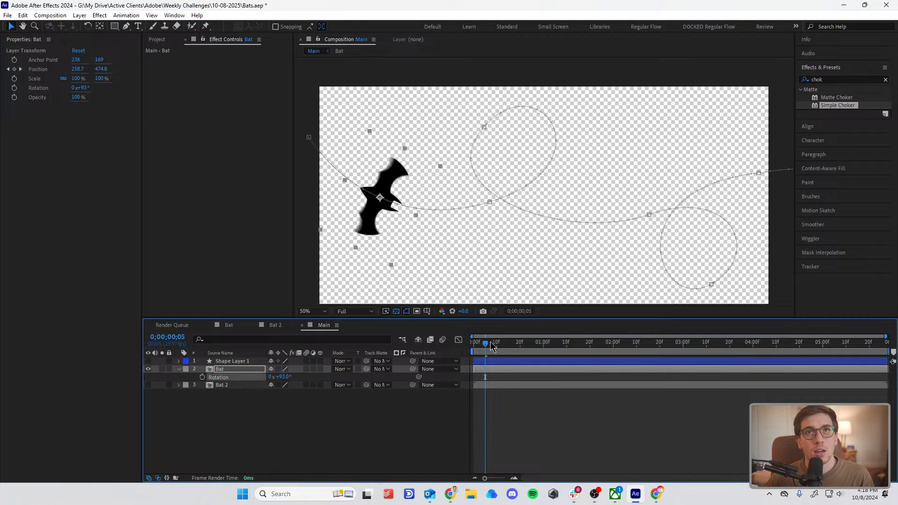
# Step: Preview the rotated bat's flight along the looping path several times from the first frame
pyautogui.moveTo(491, 346); pyautogui.dragTo(445, 364)
pyautogui.press('space')
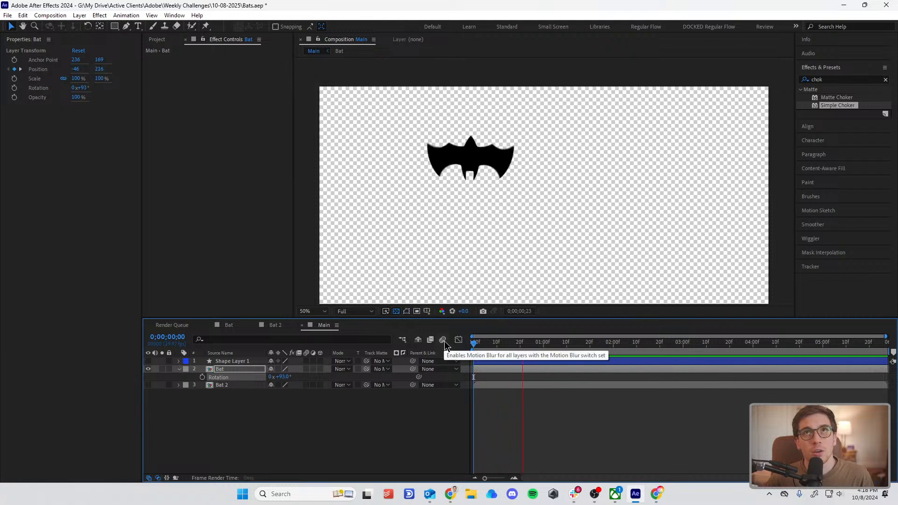
pyautogui.press('space')
pyautogui.press(',')
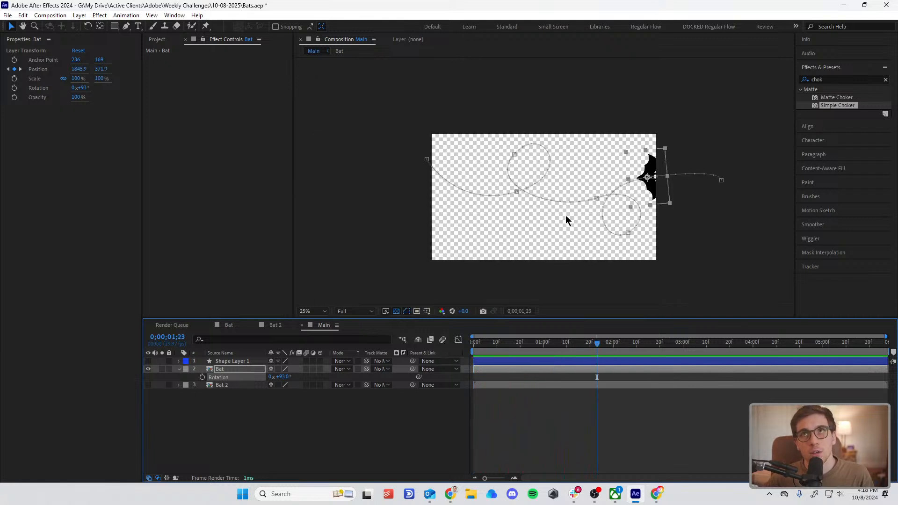
pyautogui.press('space')
pyautogui.moveTo(515, 346); pyautogui.dragTo(357, 355)
pyautogui.press('space')
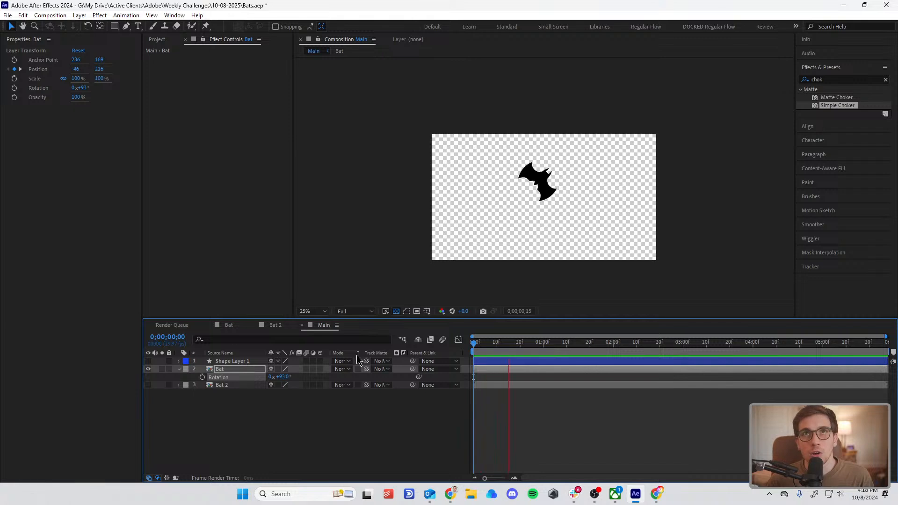
pyautogui.press('space')
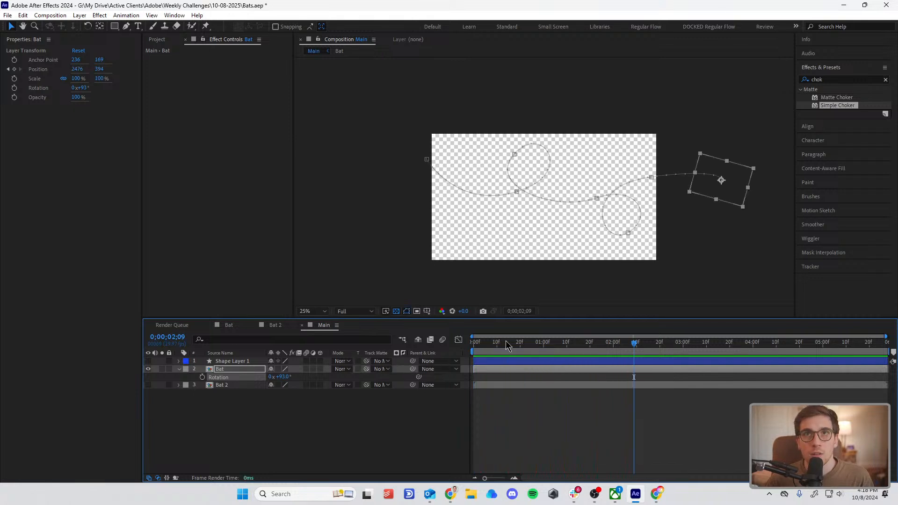
pyautogui.press('space')
pyautogui.press('space')
pyautogui.moveTo(512, 345); pyautogui.dragTo(463, 345)
pyautogui.press('Return')
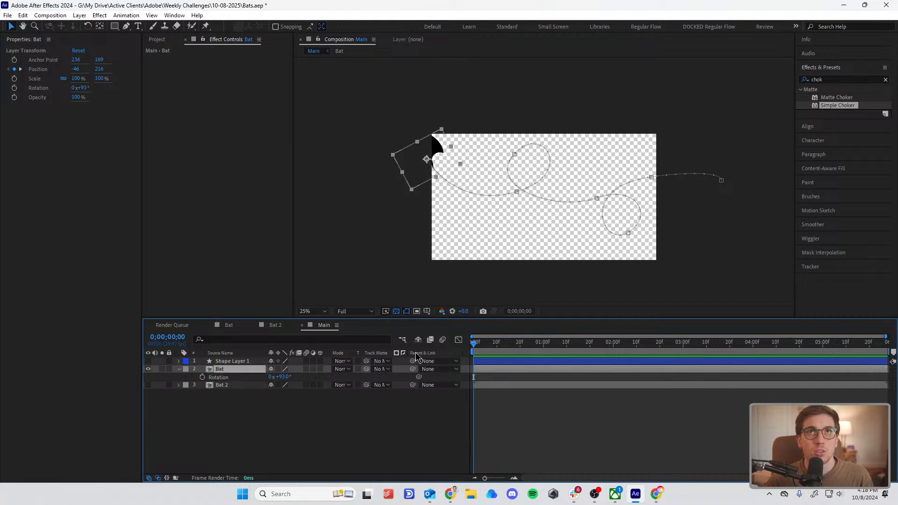
# Step: Move the Bat layer's first Position keyframe farther outside the canvas, to about -282, 184
pyautogui.press('u')
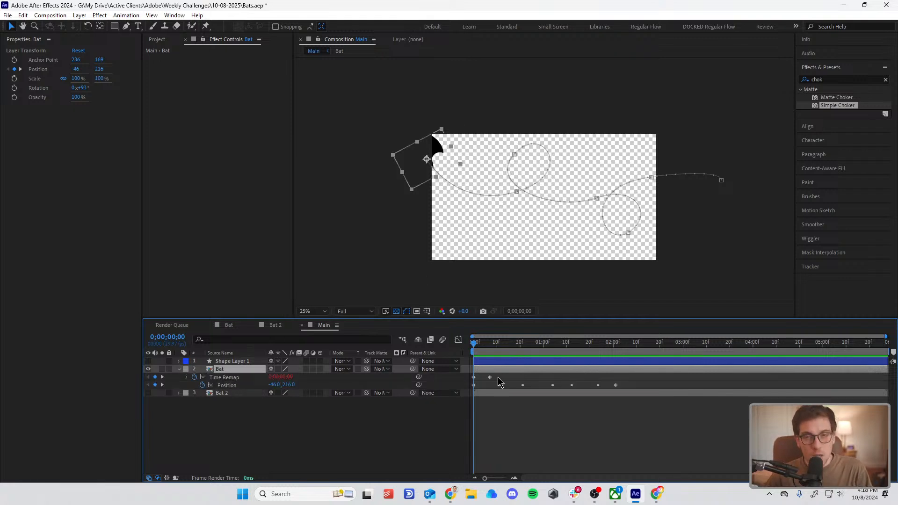
pyautogui.click(473, 388)
pyautogui.click(474, 385)
pyautogui.moveTo(434, 163); pyautogui.dragTo(410, 160)
# Step: Lower the path's second Position point to about 706, 548 and move its keyframe earlier, to 0;00;00;09
pyautogui.press('.')
pyautogui.press('.')
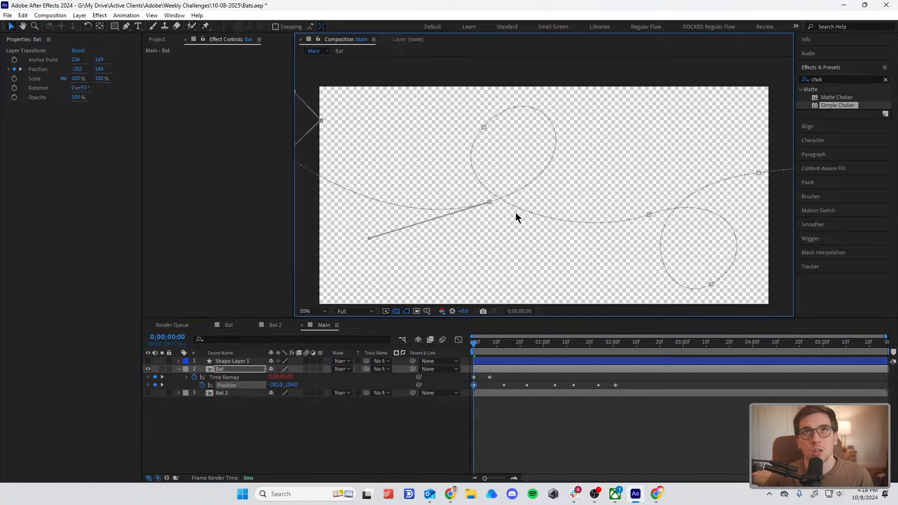
pyautogui.moveTo(489, 204)
pyautogui.mouseDown()
pyautogui.moveTo(471, 217)
pyautogui.moveTo(485, 215)
pyautogui.mouseUp()
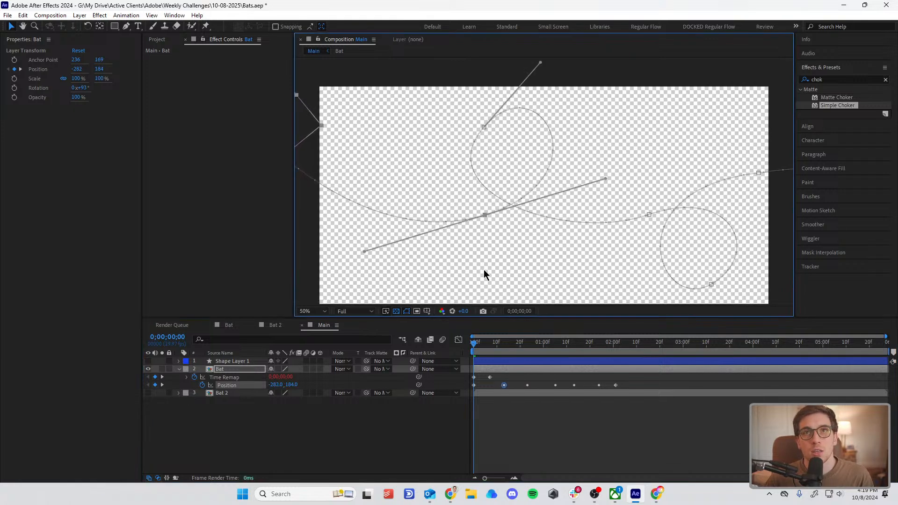
pyautogui.moveTo(505, 390); pyautogui.dragTo(497, 387)
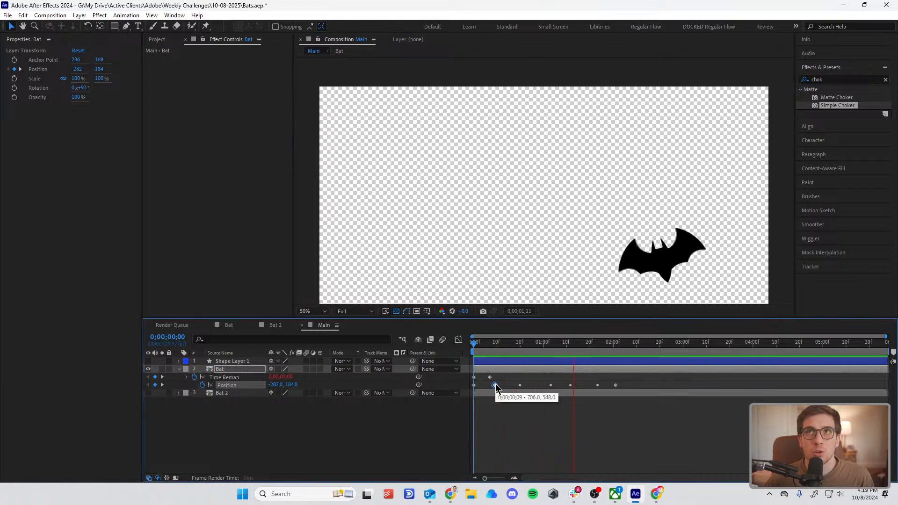
# Step: Preview the bat's flight with the adjusted entry path and keyframe timing
pyautogui.press('space')
pyautogui.scroll(-2, 602, 204)
pyautogui.moveTo(550, 343); pyautogui.dragTo(302, 373)
pyautogui.press('space')
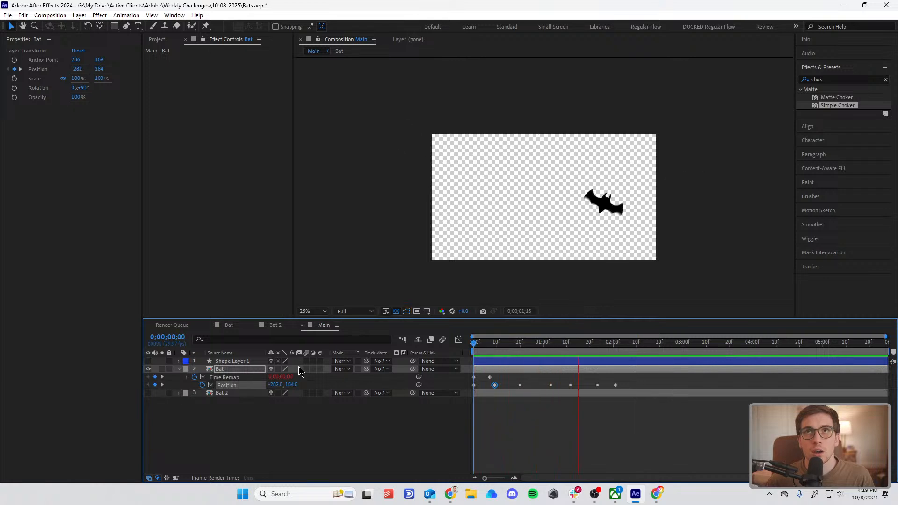
pyautogui.press('space')
# Step: Set the Bat composition's motion blur Shutter Angle to 163° and preview the wing flap
pyautogui.doubleClick(519, 369)
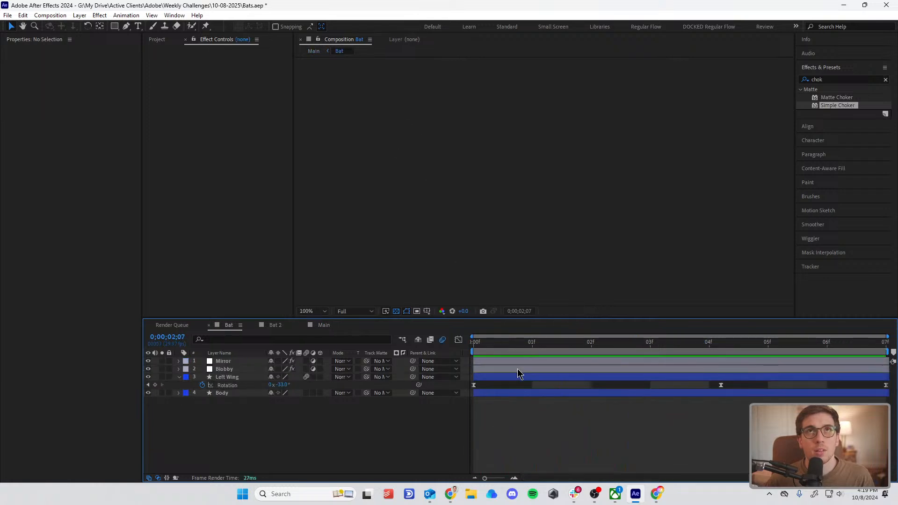
pyautogui.click(584, 346)
pyautogui.click(50, 15)
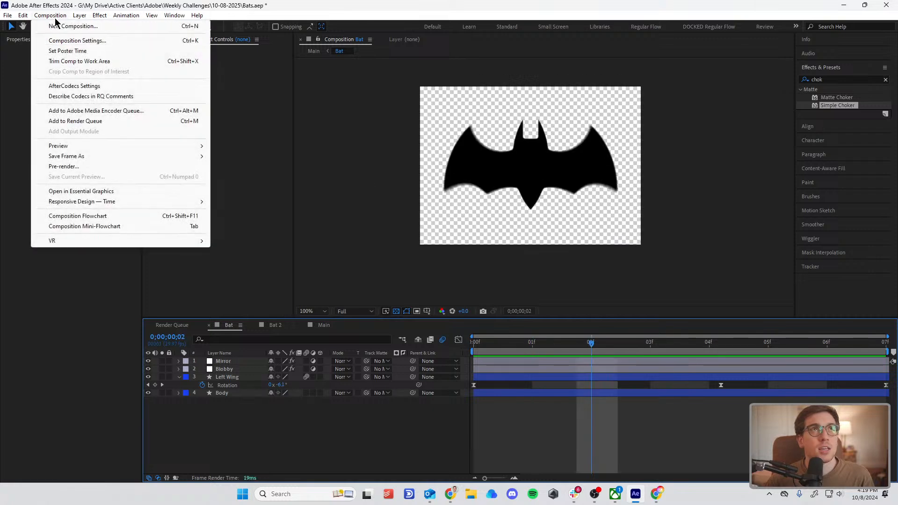
pyautogui.click(72, 39)
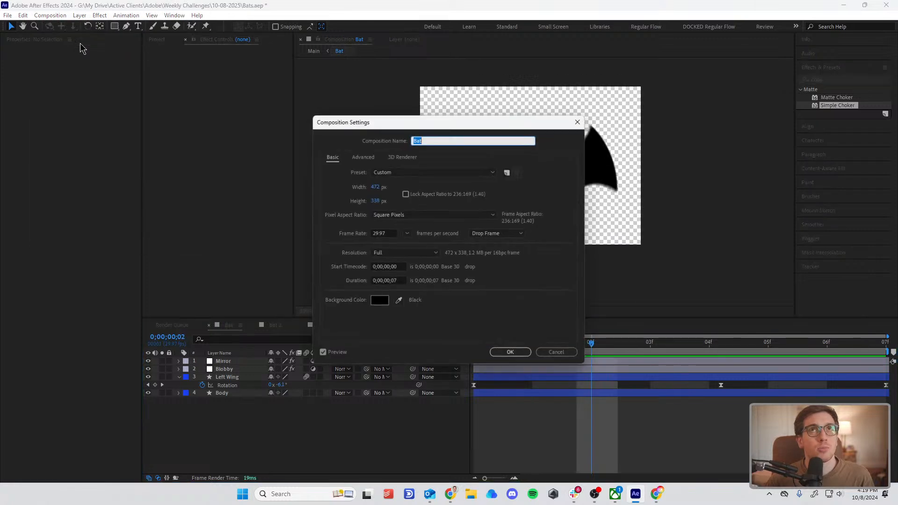
pyautogui.click(358, 158)
pyautogui.moveTo(389, 244); pyautogui.dragTo(370, 246)
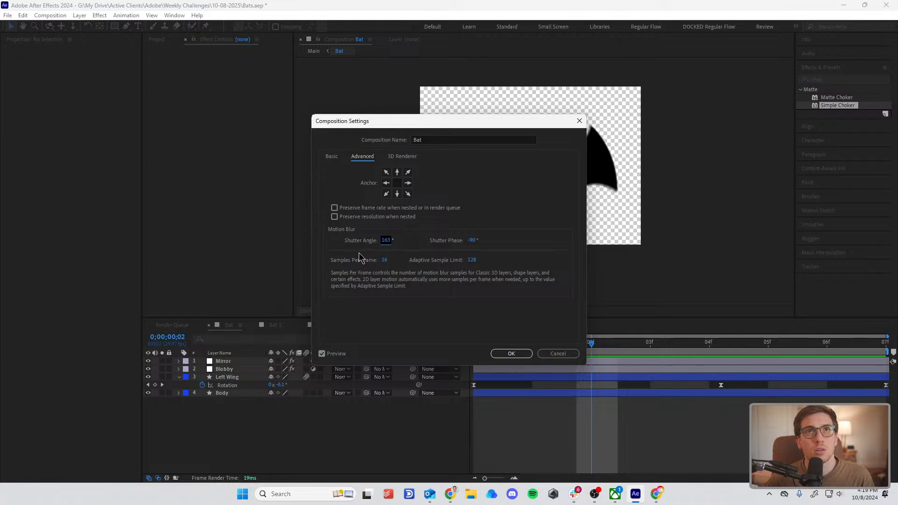
pyautogui.click(512, 354)
pyautogui.press('Home')
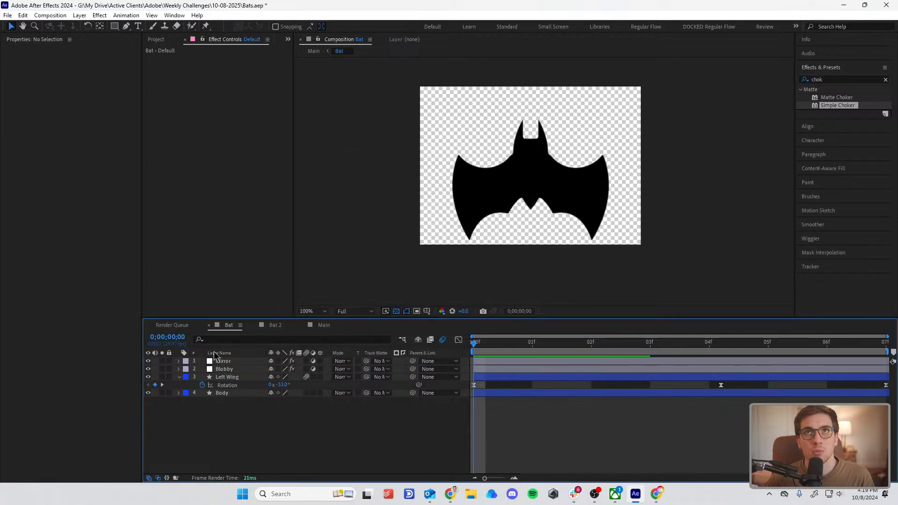
pyautogui.press('space')
# Step: Add an adjustment layer above the Mirror layer in the Bat composition and apply CC Radial Blur to it
pyautogui.click(228, 361)
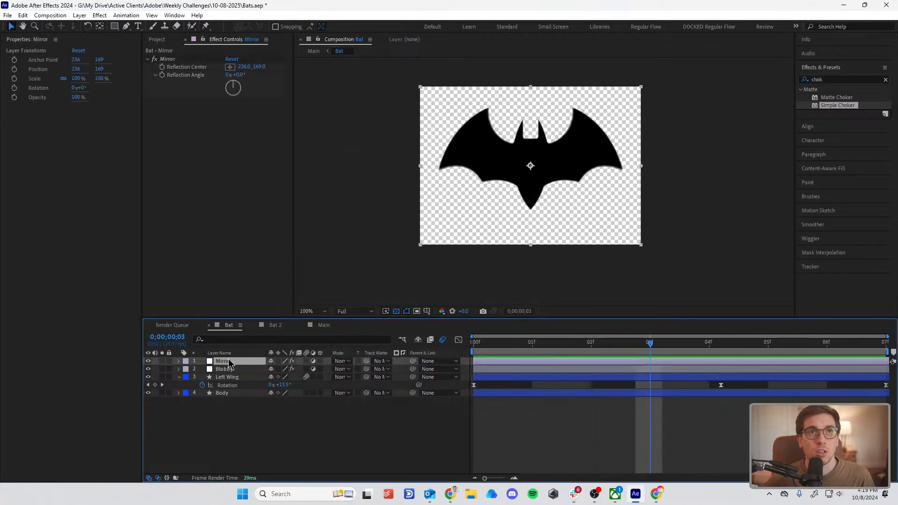
pyautogui.click(79, 15)
pyautogui.moveTo(92, 26)
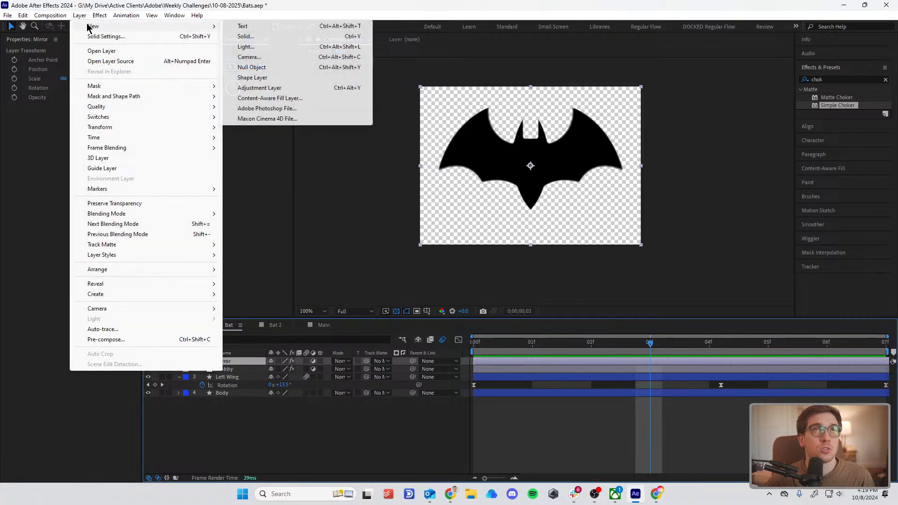
pyautogui.click(271, 89)
pyautogui.click(832, 80)
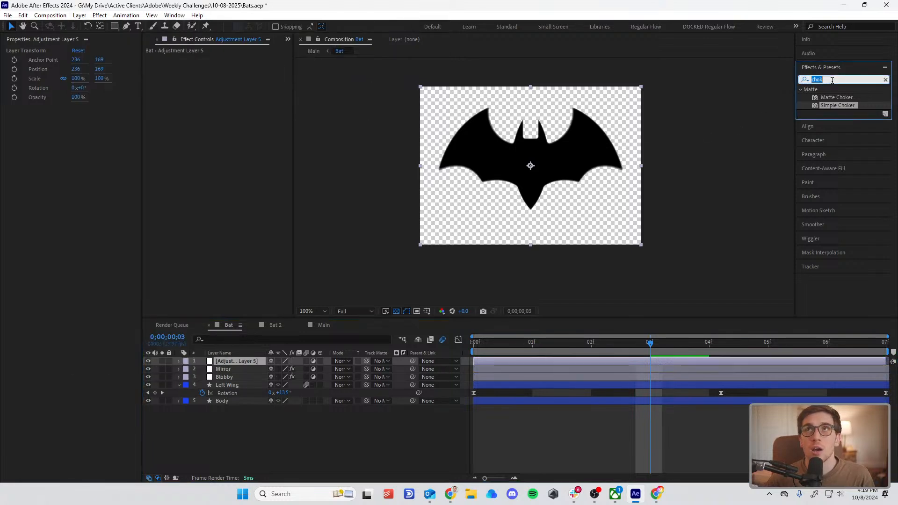
pyautogui.write('radial')
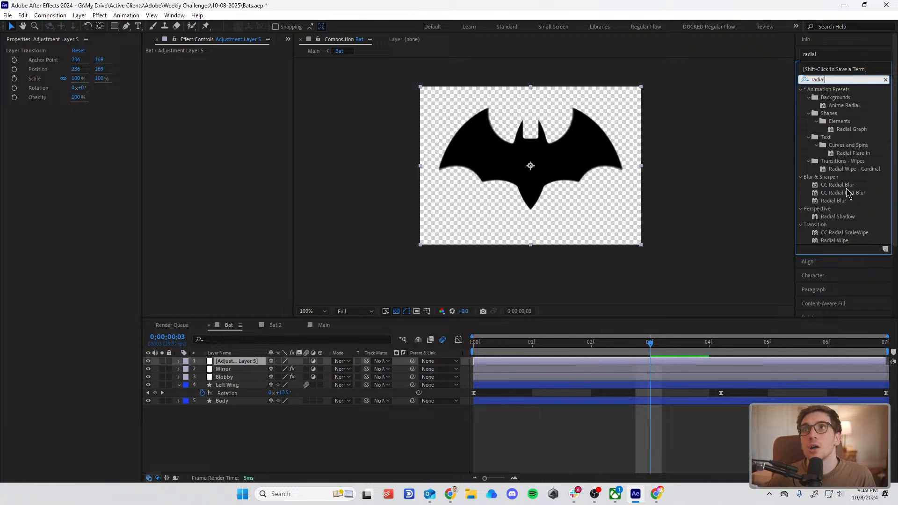
pyautogui.moveTo(837, 184); pyautogui.dragTo(541, 363)
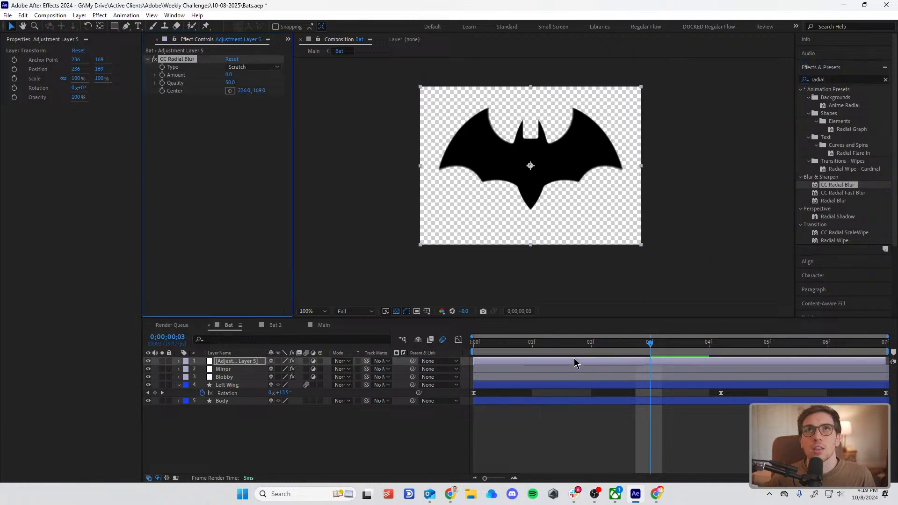
# Step: Try CC Radial Blur as Rotate with Amount 7 and as Centered Zoom with Amount 20, and preview the flap
pyautogui.moveTo(228, 75); pyautogui.dragTo(240, 83)
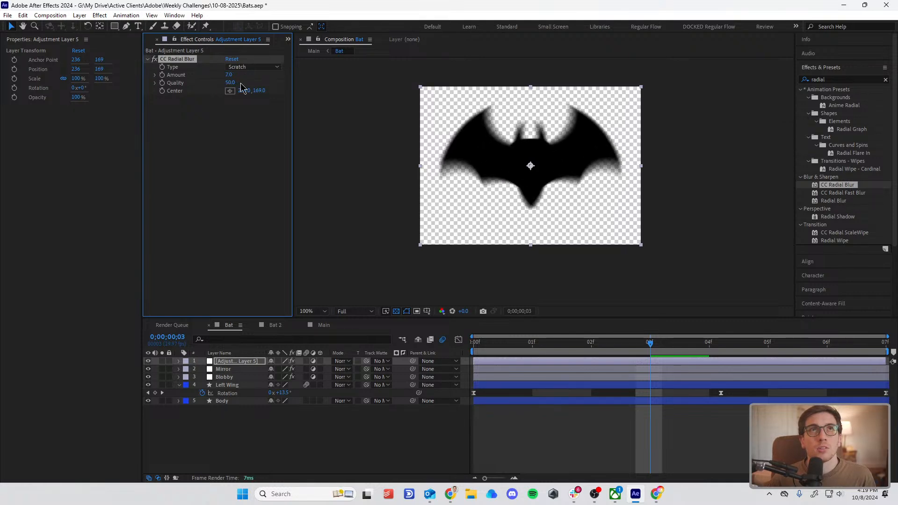
pyautogui.click(255, 67)
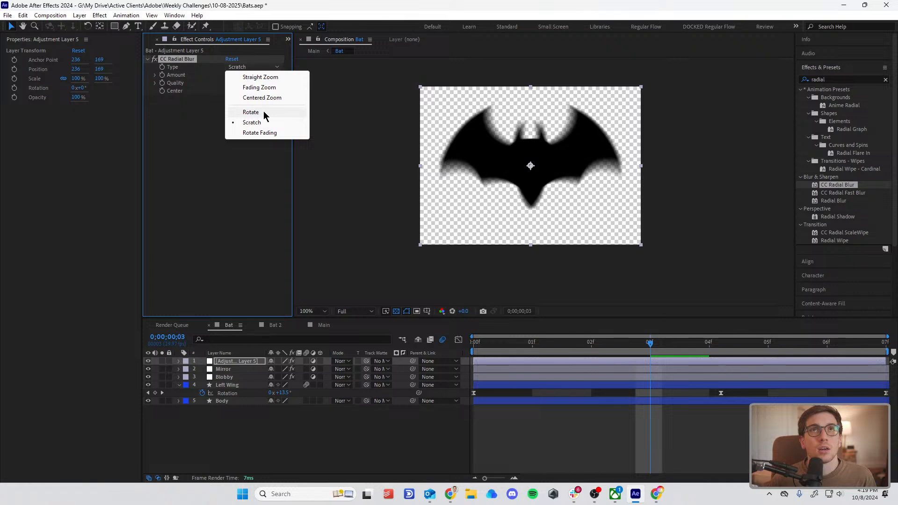
pyautogui.click(250, 113)
pyautogui.click(253, 66)
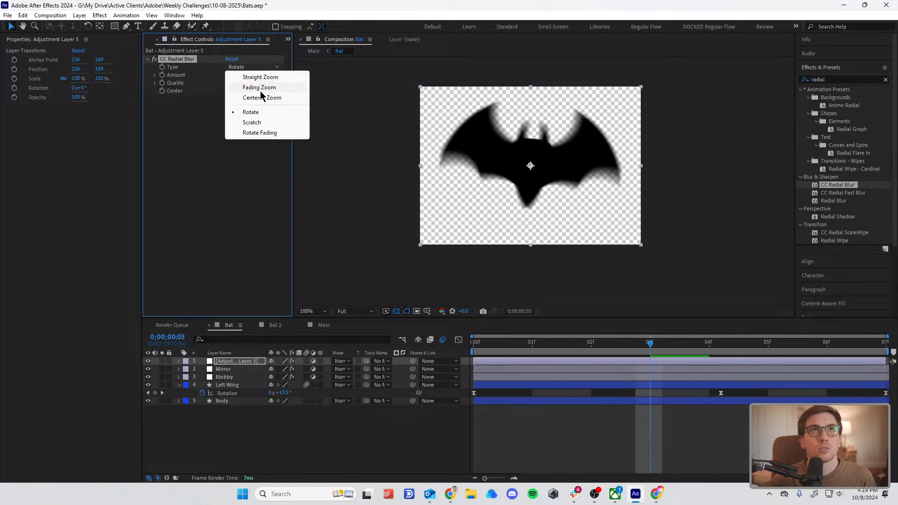
pyautogui.click(262, 98)
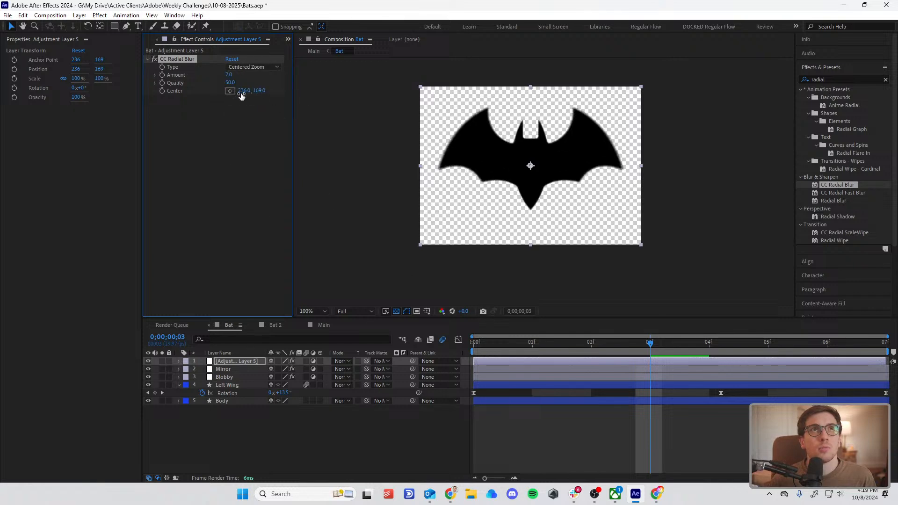
pyautogui.moveTo(227, 75); pyautogui.dragTo(233, 76)
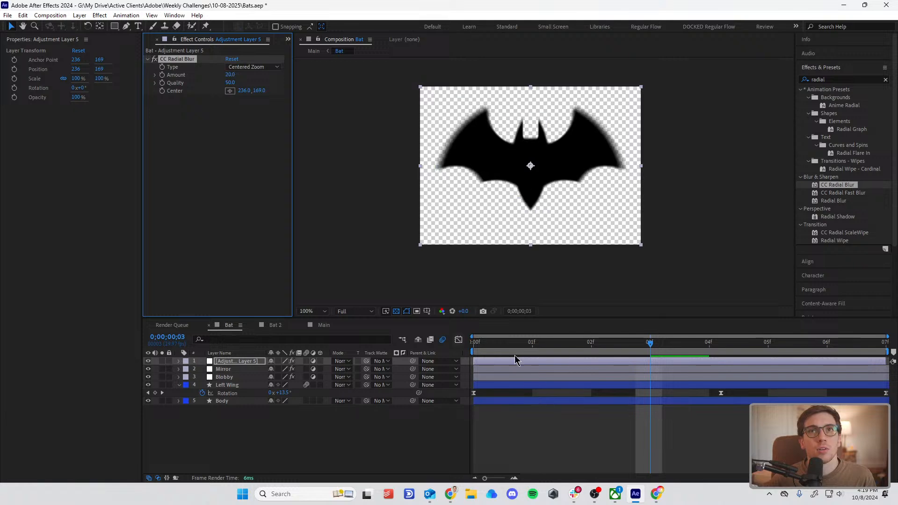
pyautogui.press('space')
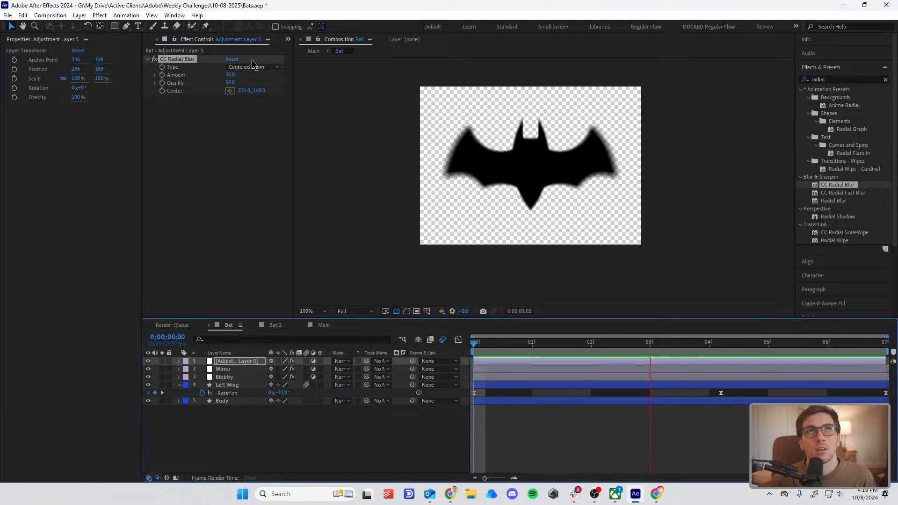
# Step: Compare the Rotate, Scratch and Rotate Fading types of the CC Radial Blur on the bat
pyautogui.click(254, 67)
pyautogui.click(263, 112)
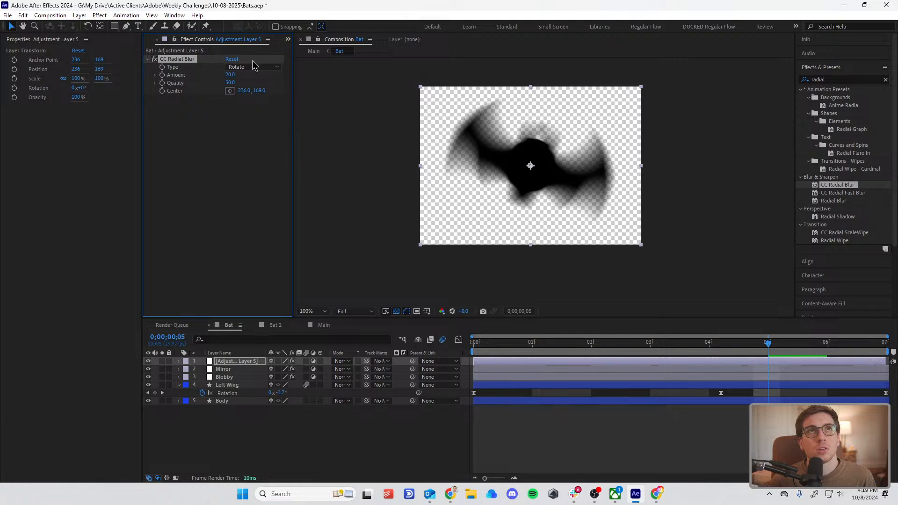
pyautogui.click(255, 67)
pyautogui.click(255, 123)
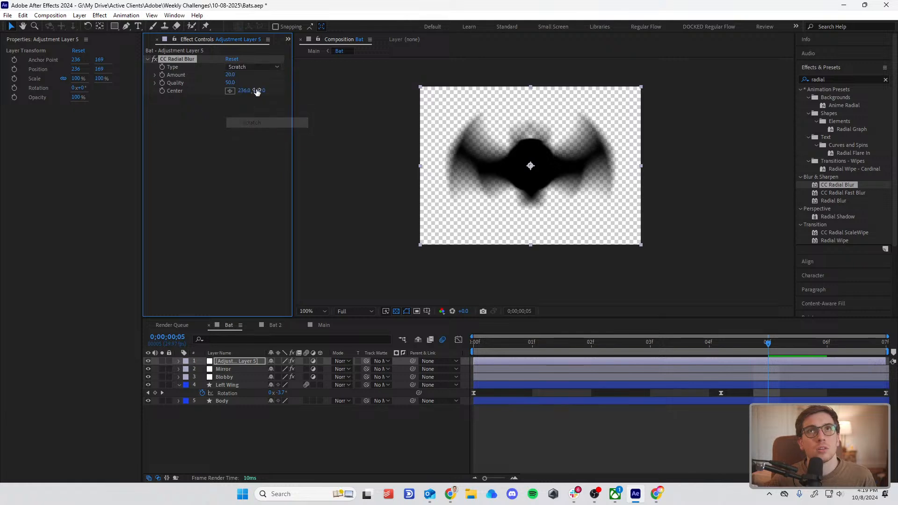
pyautogui.click(255, 67)
pyautogui.click(261, 134)
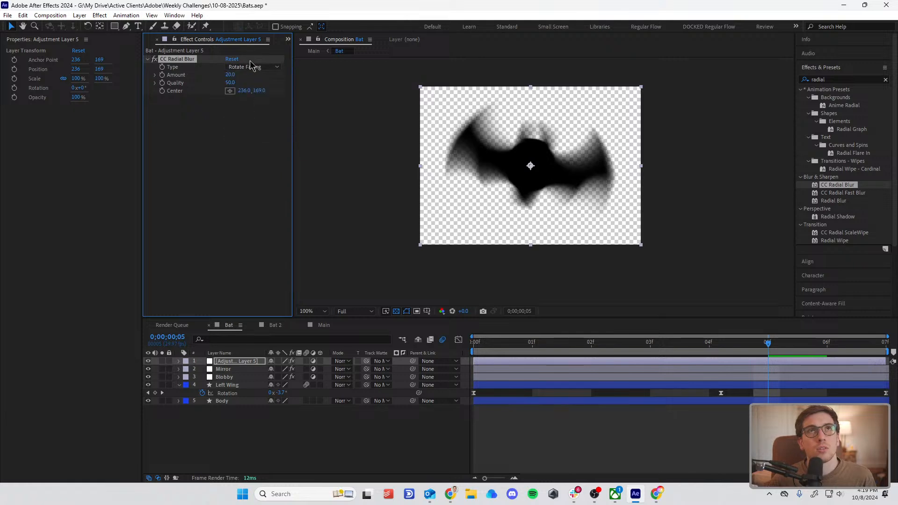
# Step: Set the CC Radial Blur to Scratch with Amount 6 and Quality 40.9, and preview the blurred flap
pyautogui.click(251, 66)
pyautogui.click(255, 122)
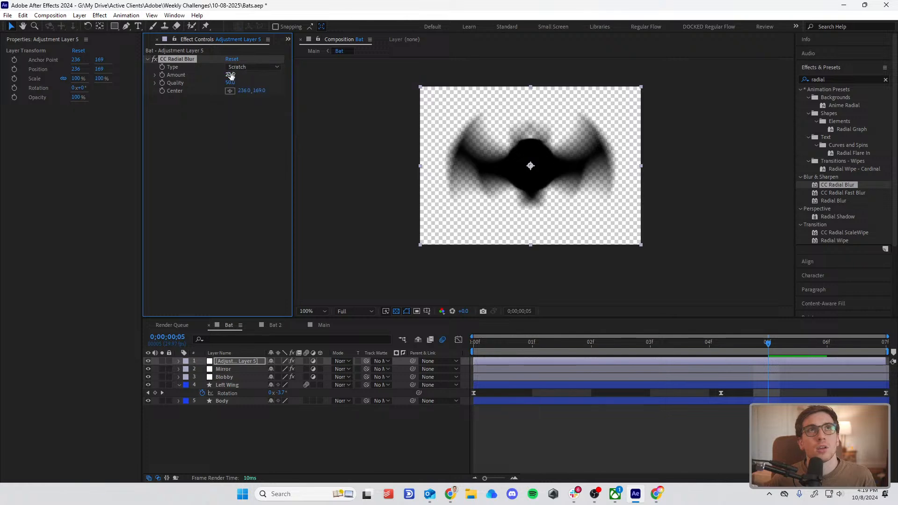
pyautogui.moveTo(230, 76); pyautogui.dragTo(216, 87)
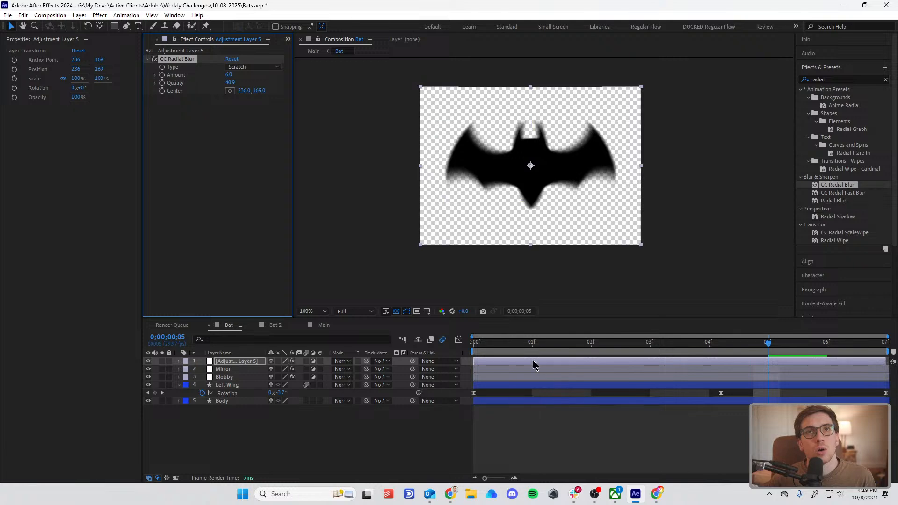
pyautogui.moveTo(516, 345); pyautogui.dragTo(472, 347)
pyautogui.press('space')
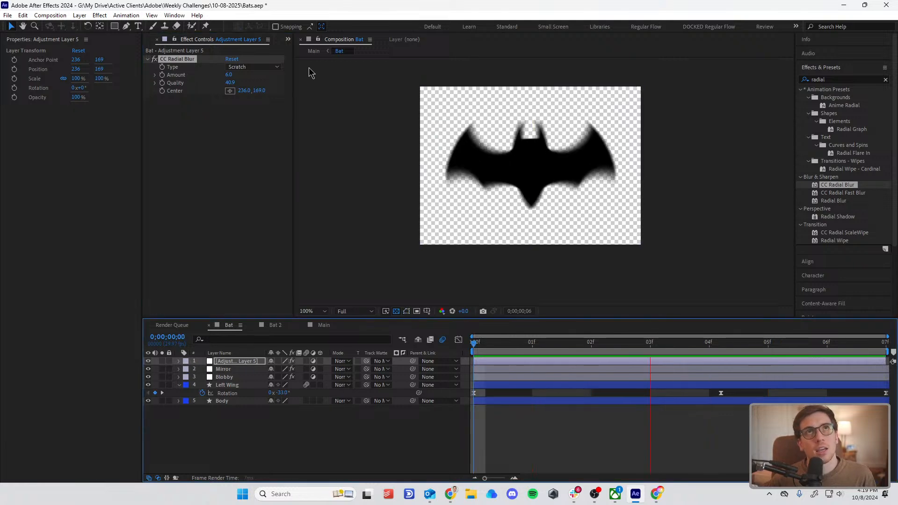
# Step: Preview the blurred bat's flight along the looping path in the Main composition
pyautogui.click(314, 51)
pyautogui.moveTo(489, 346); pyautogui.dragTo(474, 345)
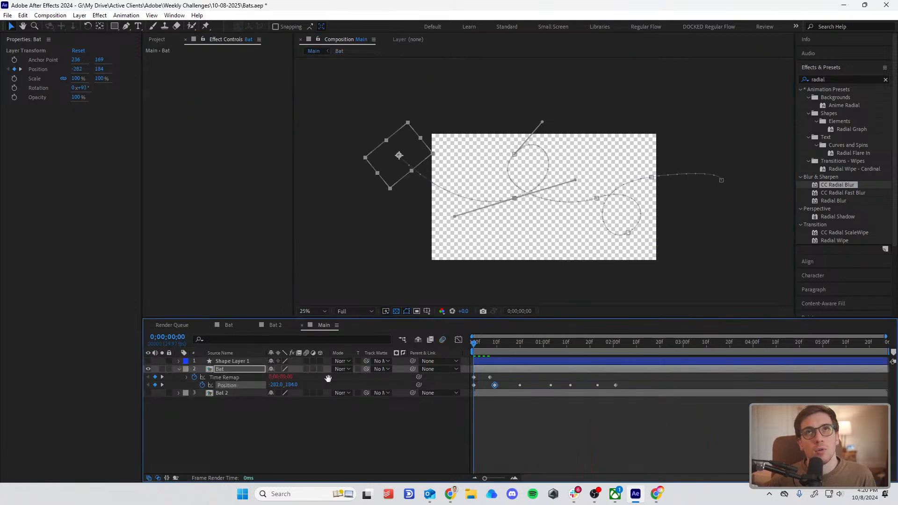
pyautogui.press('space')
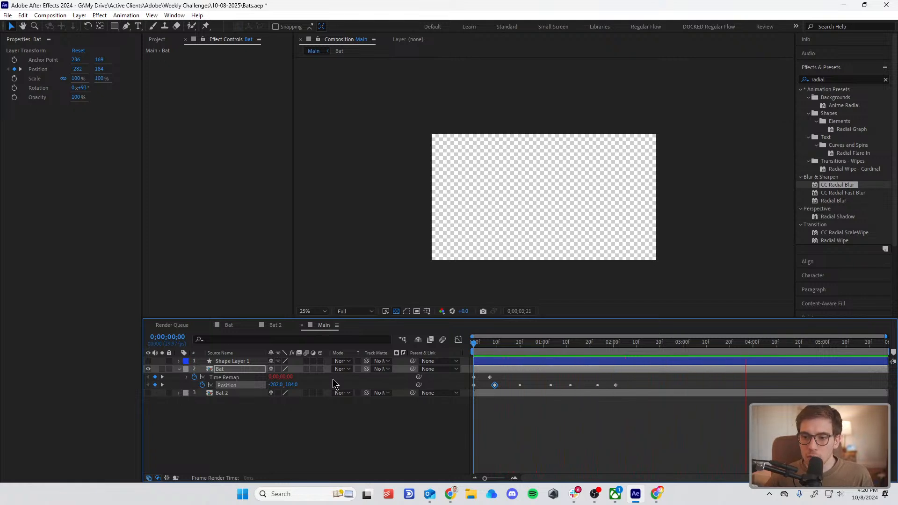
pyautogui.press('space')
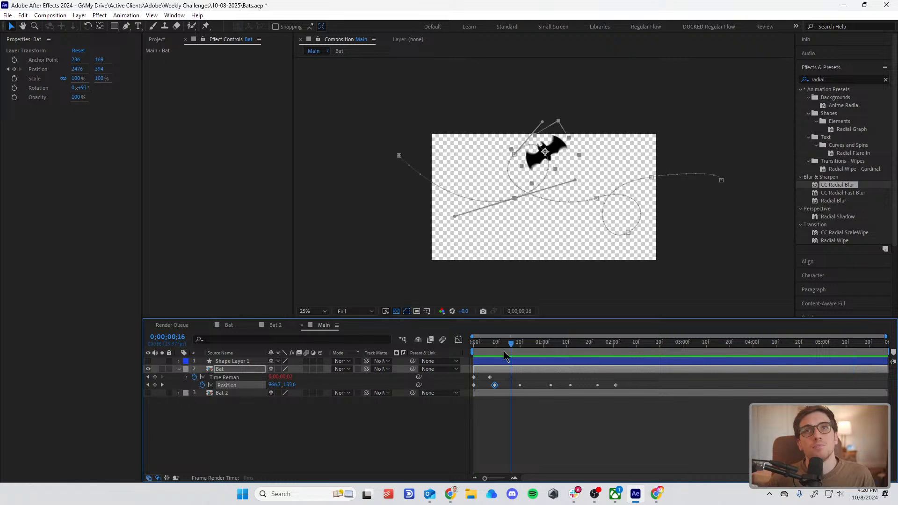
pyautogui.press('space')
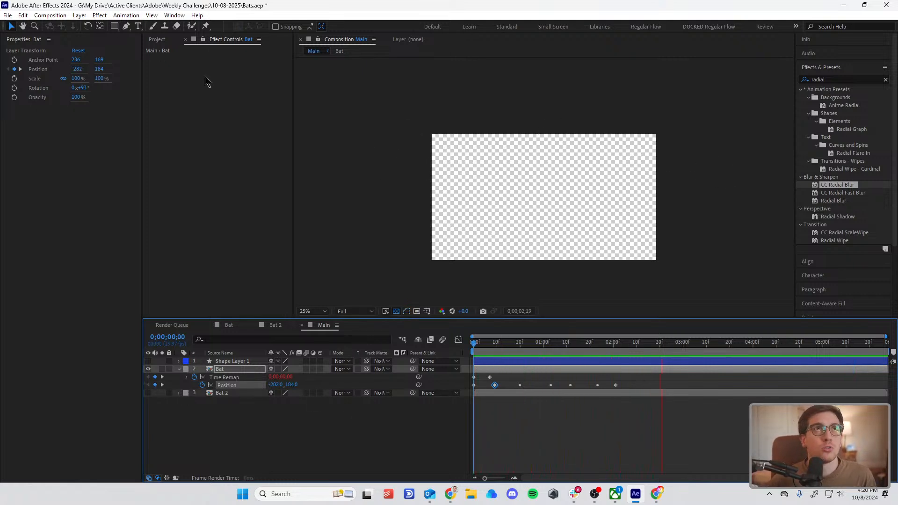
pyautogui.press('space')
# Step: Open the Bat 2 composition from the project and select its Wings layer
pyautogui.click(157, 39)
pyautogui.click(156, 135)
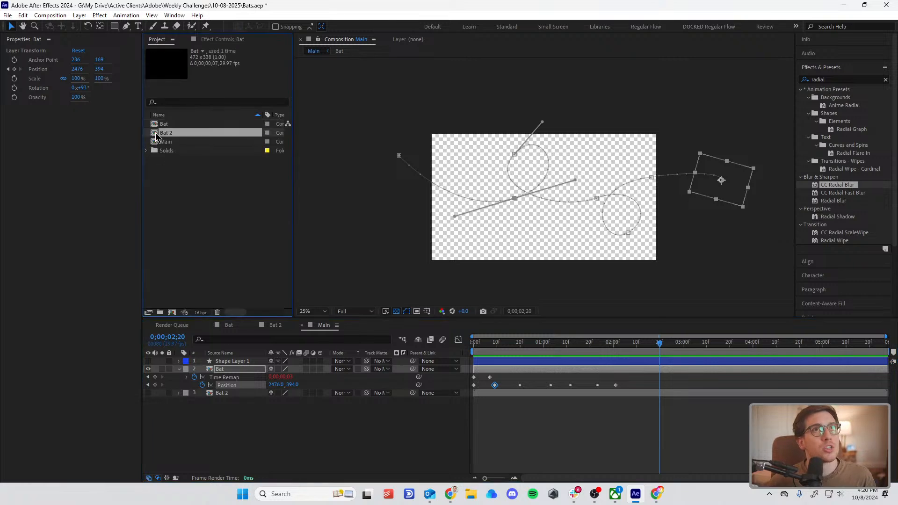
pyautogui.doubleClick(156, 134)
pyautogui.click(492, 425)
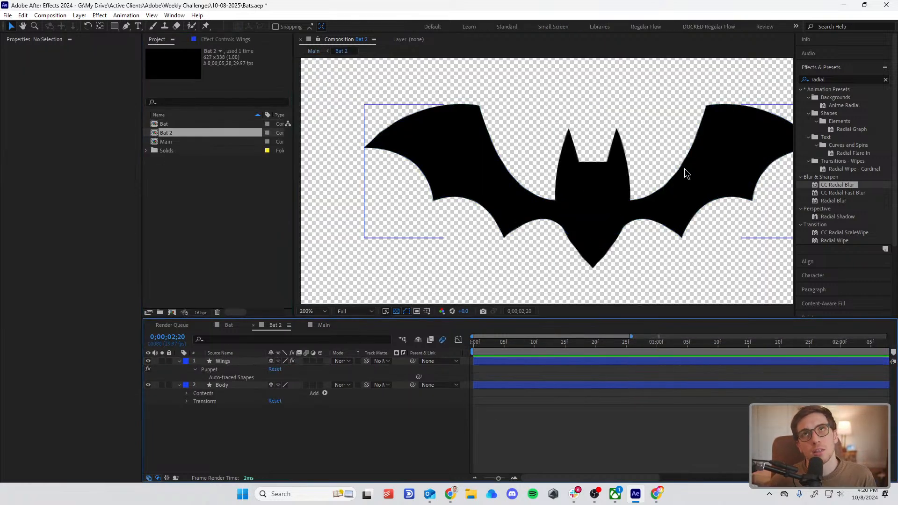
pyautogui.press(',')
pyautogui.moveTo(605, 198); pyautogui.dragTo(566, 199)
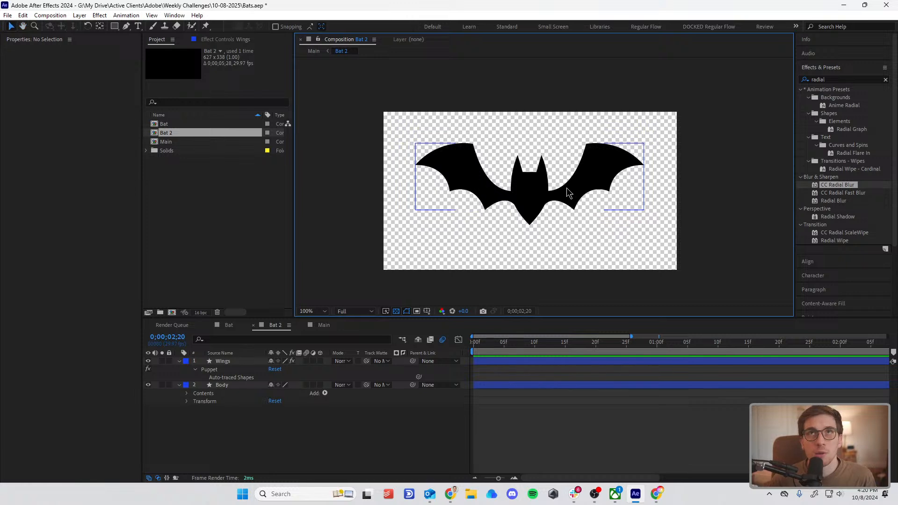
pyautogui.click(566, 186)
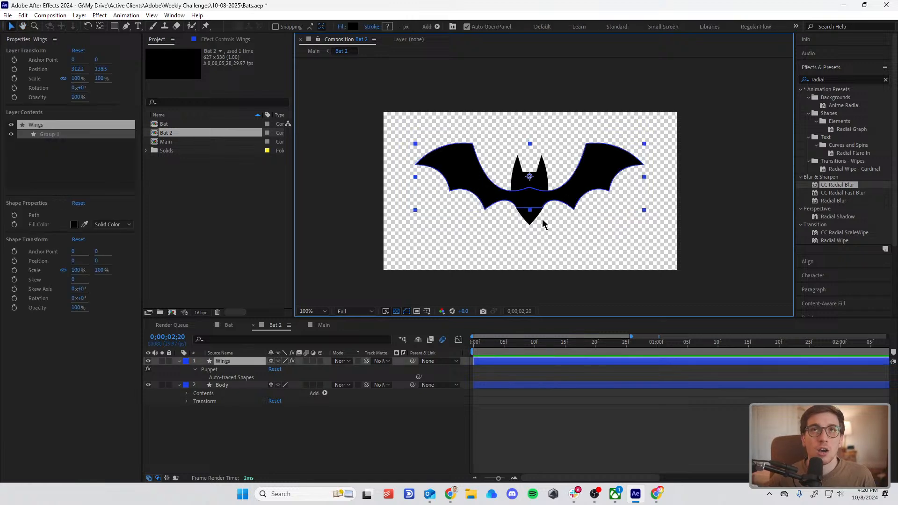
pyautogui.click(226, 364)
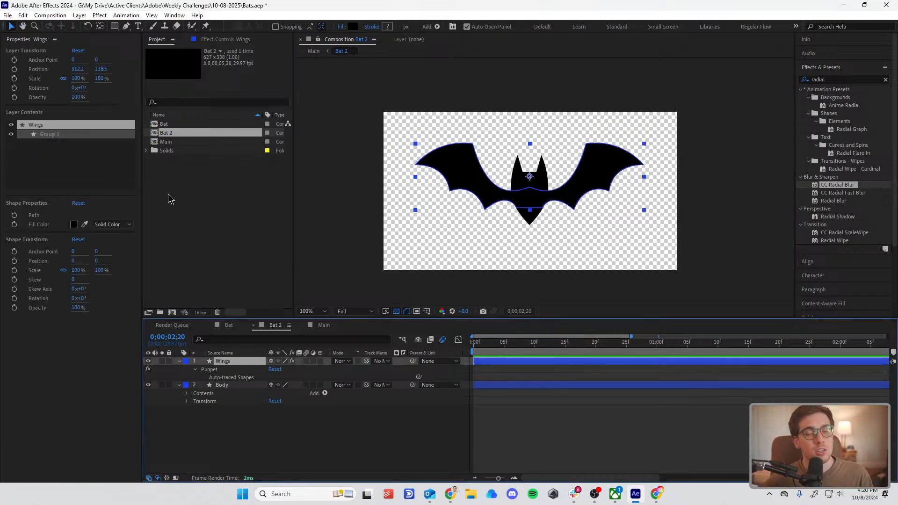
# Step: Place three Puppet Position pins on the Wings layer: one near each wing tip and one at the centre of the body
pyautogui.press('.')
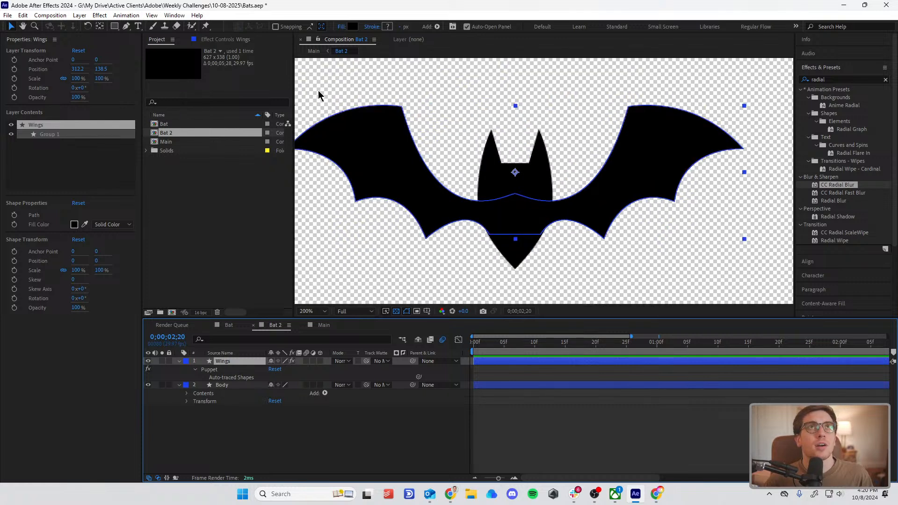
pyautogui.click(206, 26)
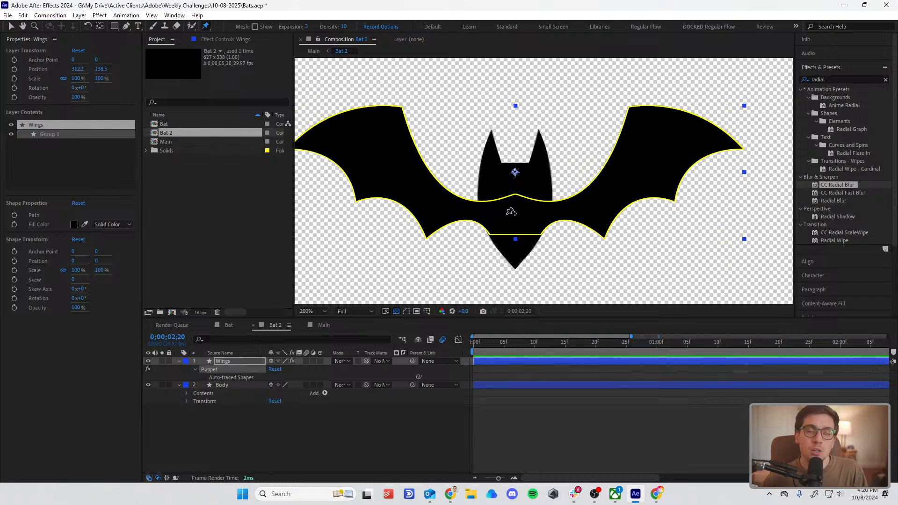
pyautogui.click(349, 123)
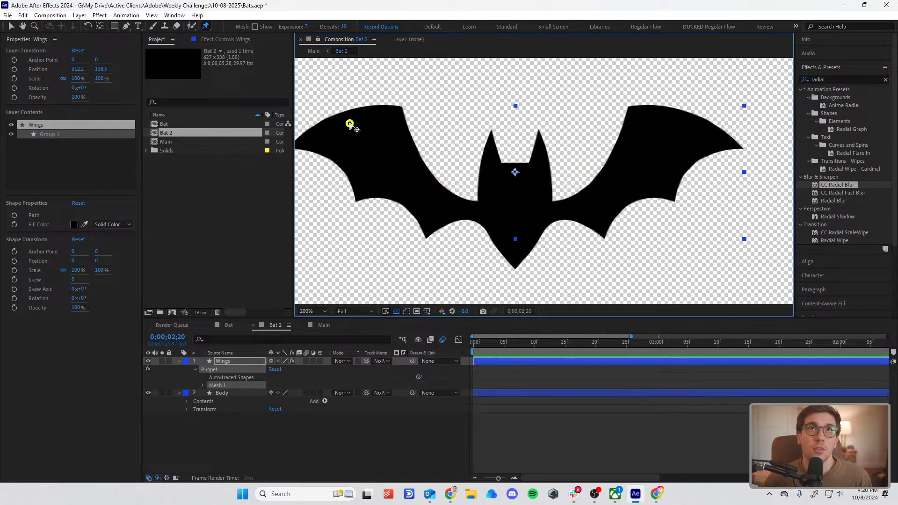
pyautogui.click(515, 212)
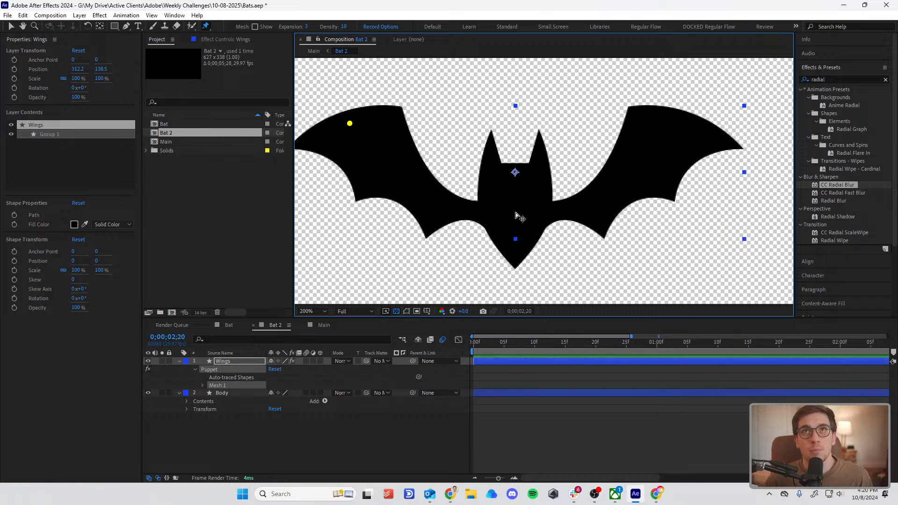
pyautogui.click(685, 120)
# Step: Examine the puppet pin keyframes on the Wings layer and play Bat 2 from its first frame
pyautogui.click(213, 439)
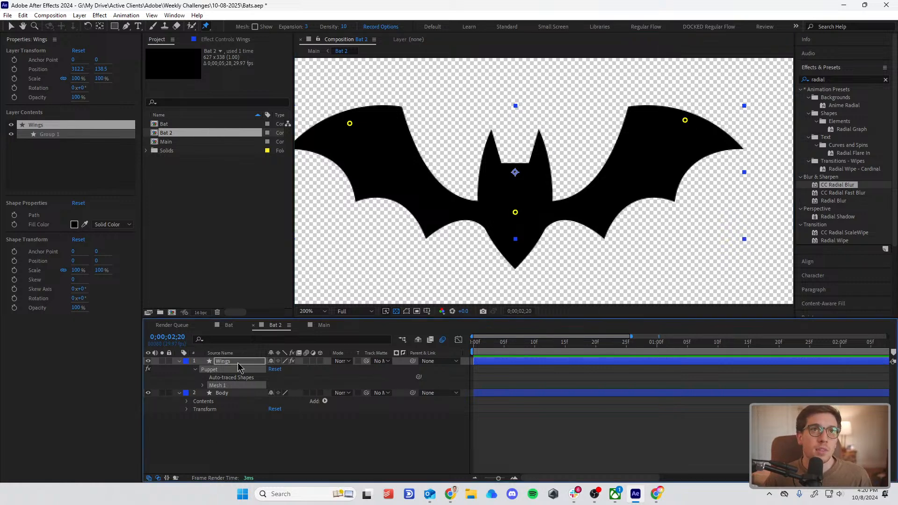
pyautogui.click(237, 363)
pyautogui.press('u')
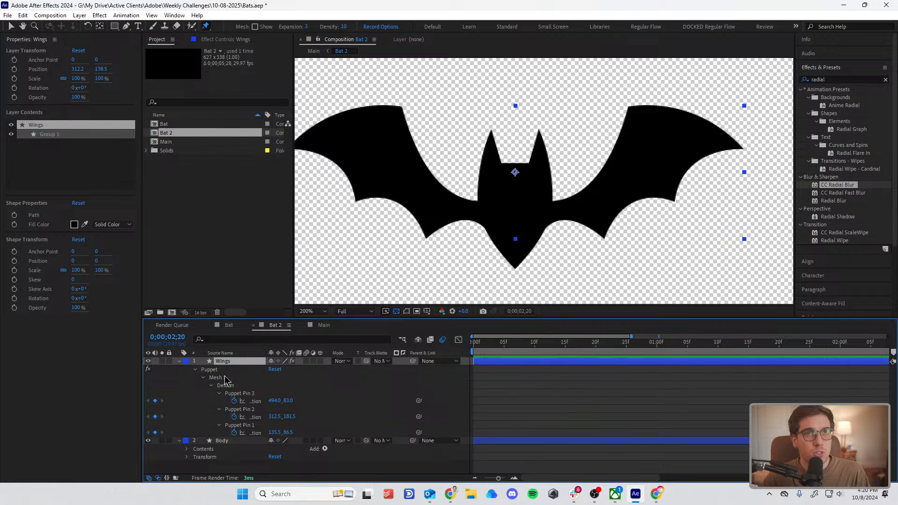
pyautogui.press('u')
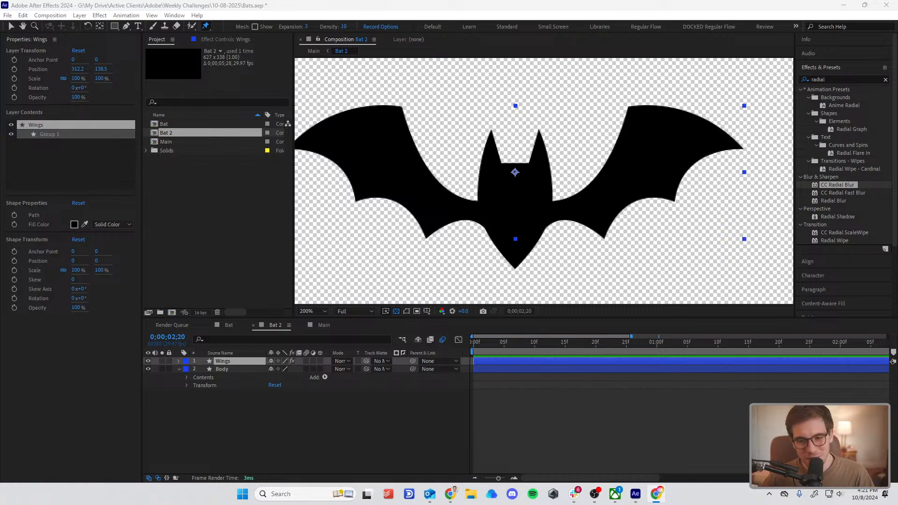
pyautogui.moveTo(485, 345); pyautogui.dragTo(375, 370)
pyautogui.press('space')
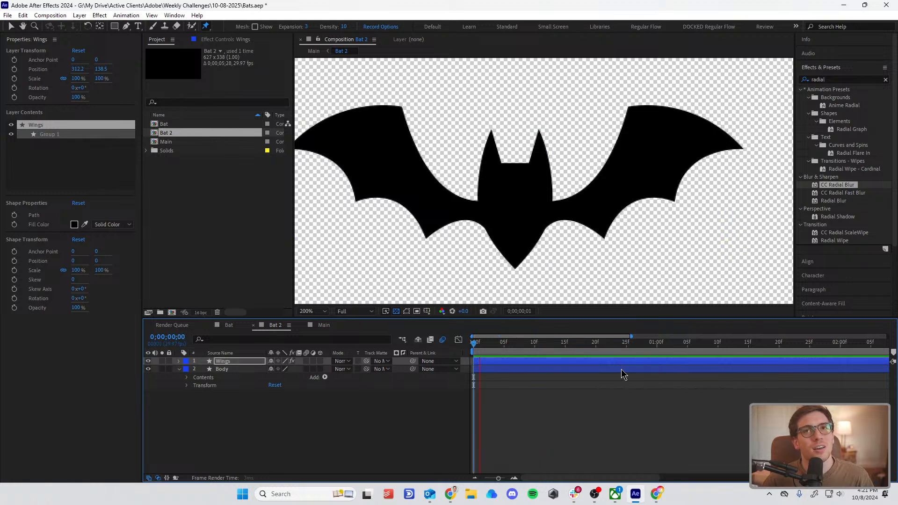
pyautogui.press('space')
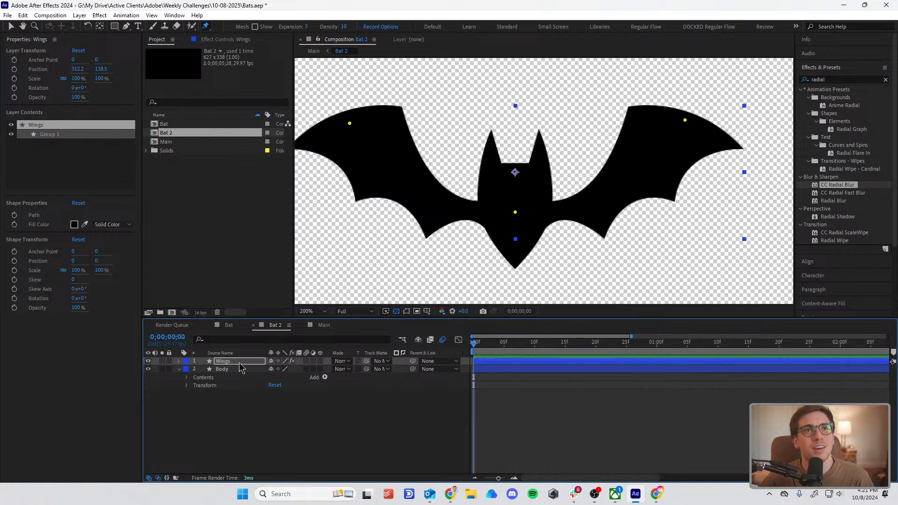
# Step: Expand the Wings layer's Puppet effect through Mesh 1 and Deform to examine all three pins' position properties
pyautogui.click(179, 361)
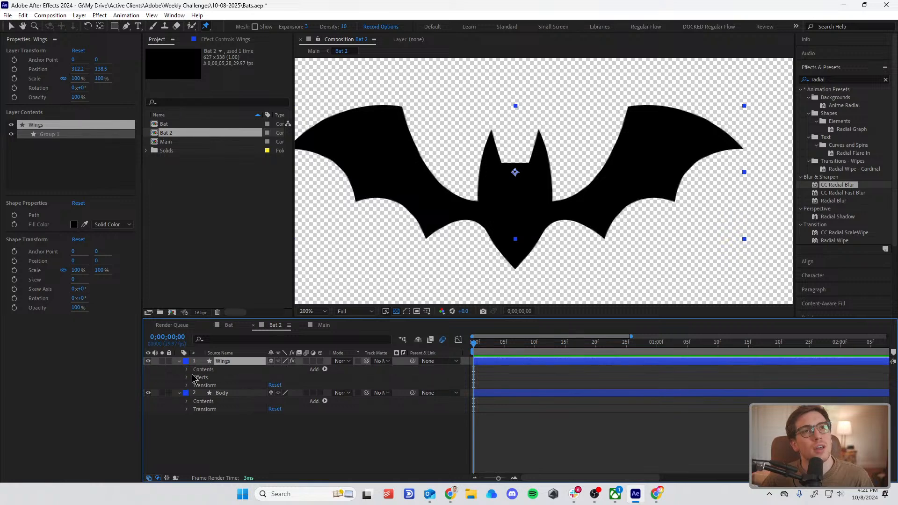
pyautogui.click(187, 378)
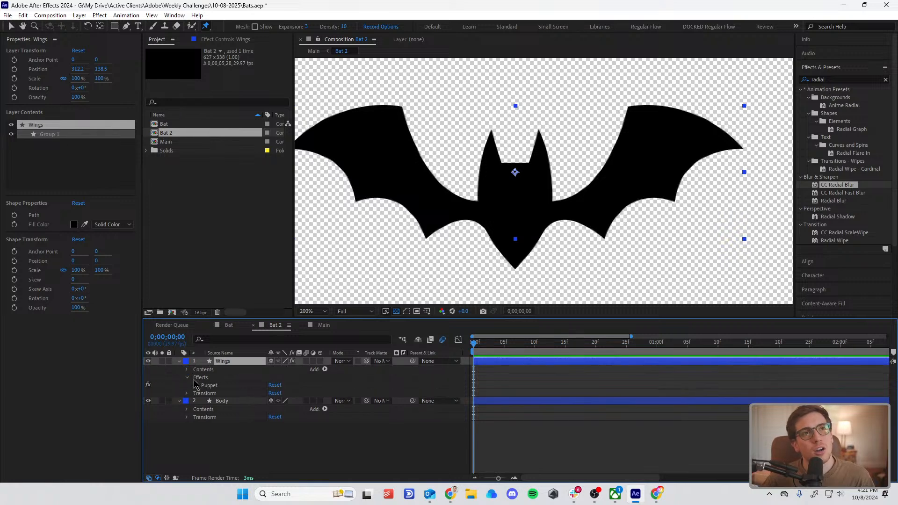
pyautogui.click(195, 386)
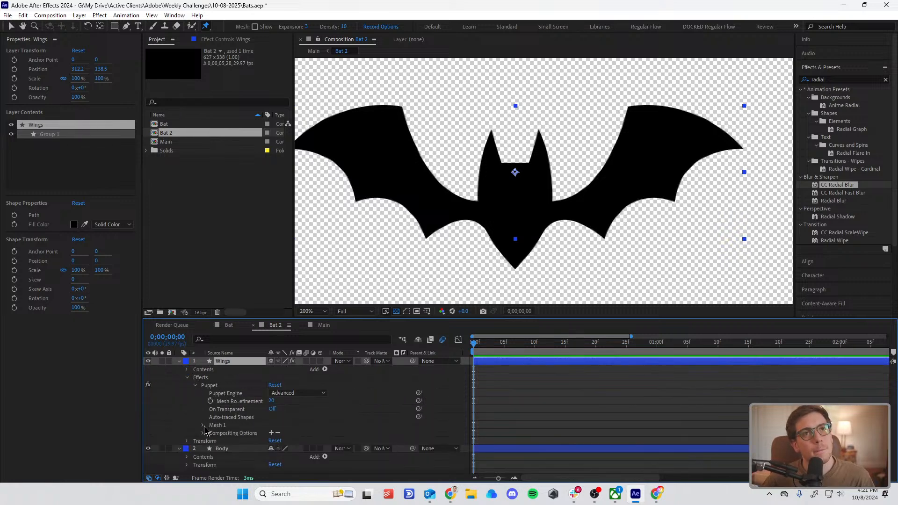
pyautogui.click(203, 425)
pyautogui.click(211, 449)
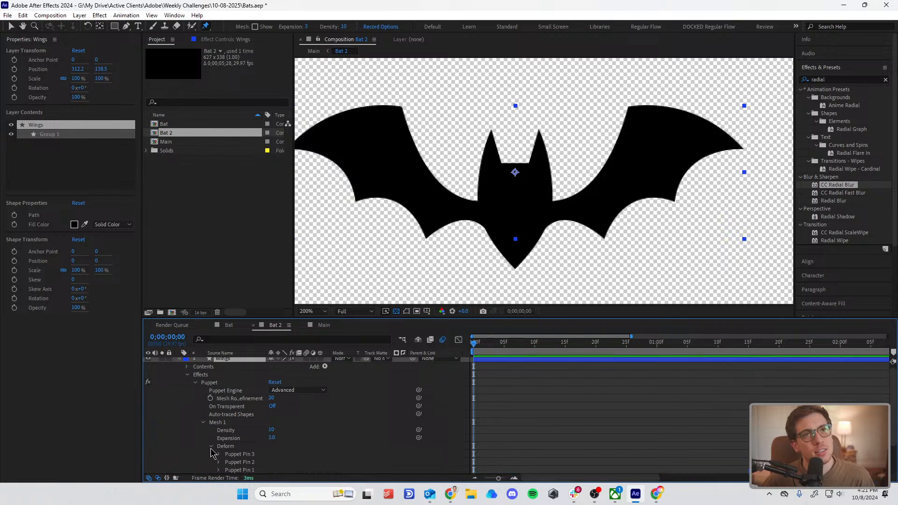
pyautogui.scroll(-1, 341, 420)
pyautogui.click(232, 431)
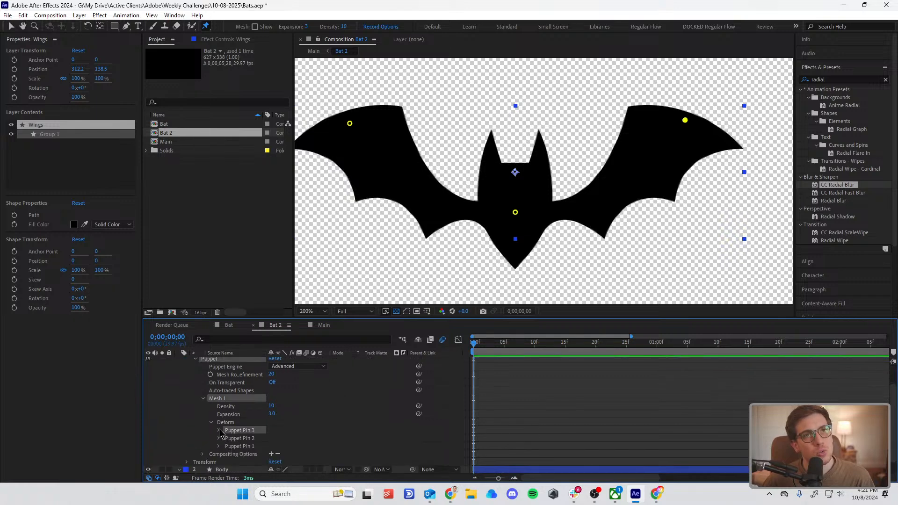
pyautogui.click(220, 431)
pyautogui.click(218, 454)
pyautogui.scroll(-1, 219, 456)
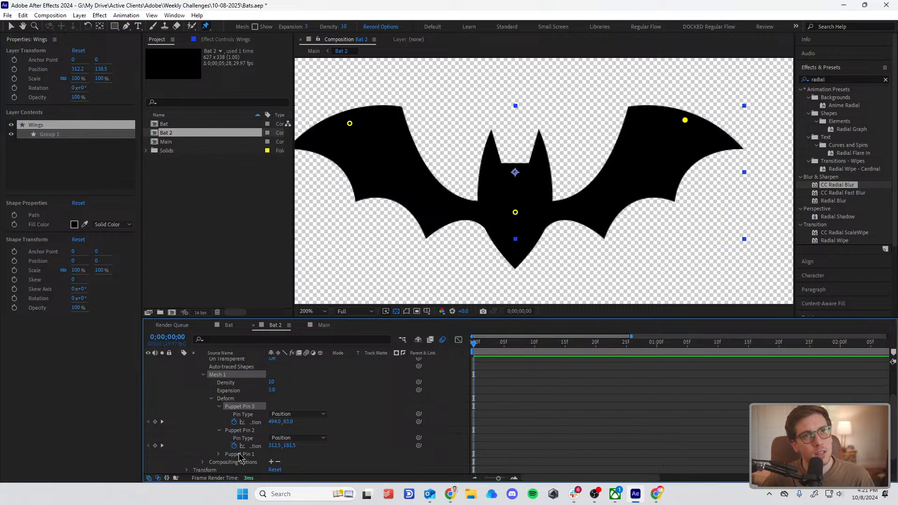
pyautogui.click(240, 455)
pyautogui.click(219, 455)
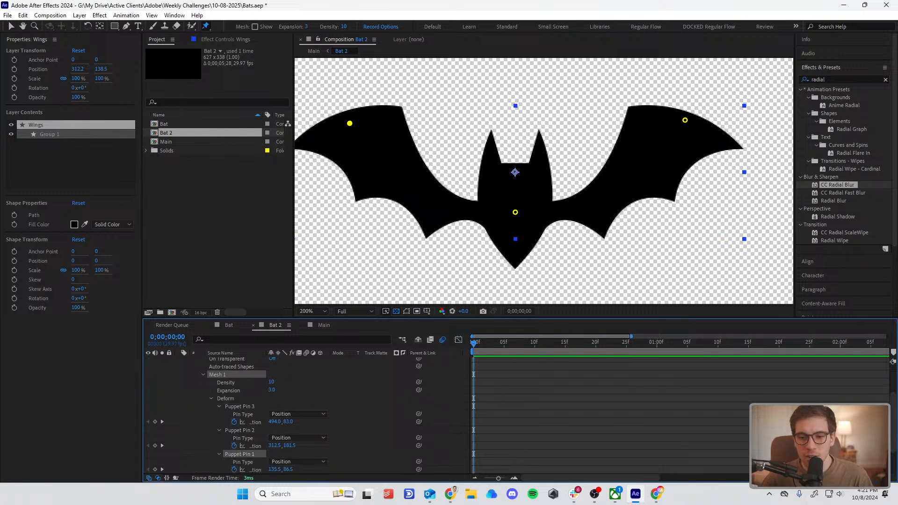
# Step: Show only the Wings layer's keyframed properties and add position keyframes for all three puppet pins at frame 0
pyautogui.hotkey('alt', 'Tab')
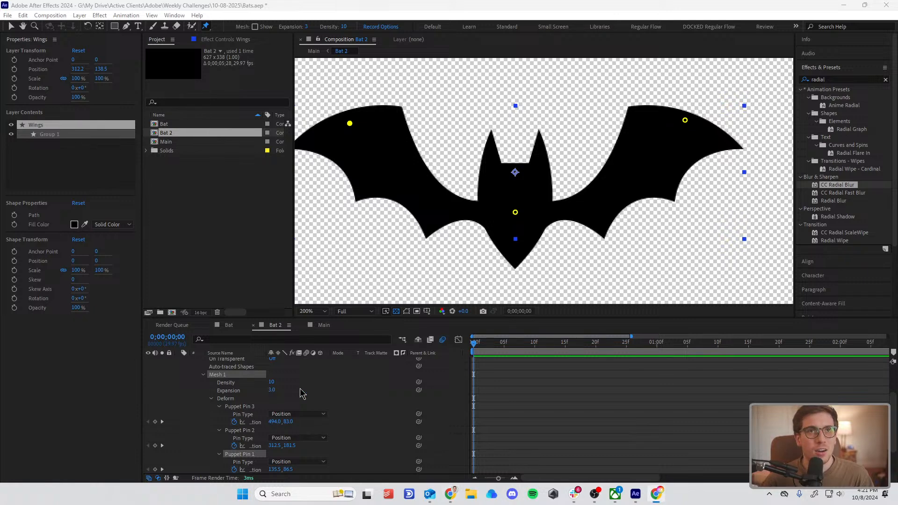
pyautogui.scroll(3, 302, 394)
pyautogui.click(227, 364)
pyautogui.press('u')
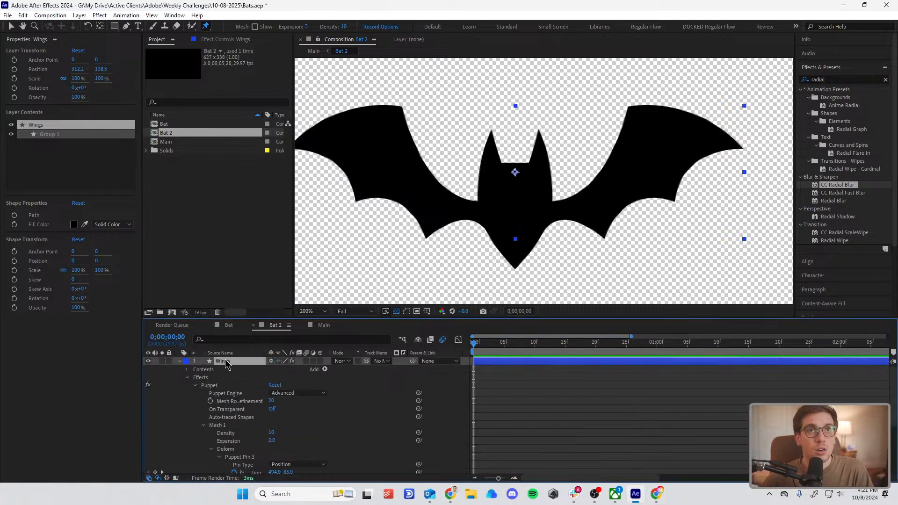
pyautogui.click(545, 400)
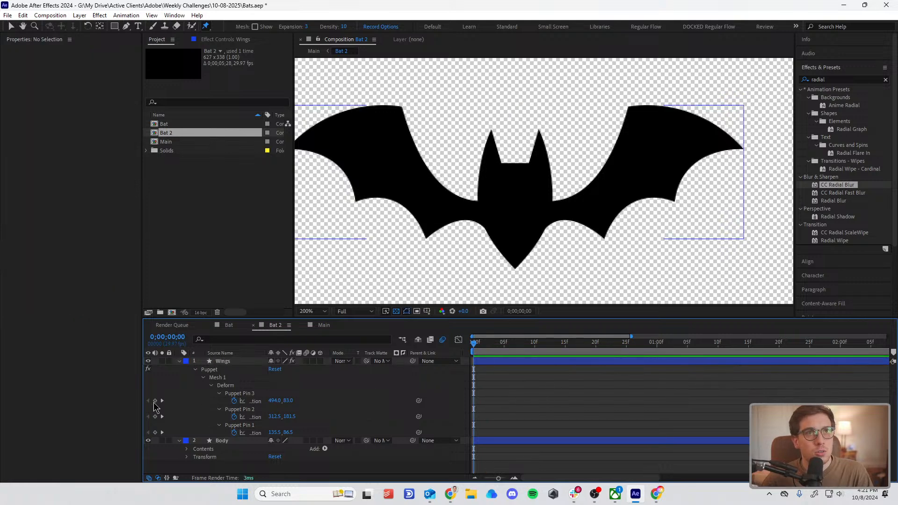
pyautogui.moveTo(155, 402); pyautogui.dragTo(156, 433)
# Step: At frame 4, move both wing pins up and inward, to about 179.5, 37 and 435.5, 32.5
pyautogui.click(509, 400)
pyautogui.moveTo(470, 346); pyautogui.dragTo(498, 344)
pyautogui.moveTo(350, 124); pyautogui.dragTo(391, 77)
pyautogui.moveTo(685, 122); pyautogui.dragTo(628, 73)
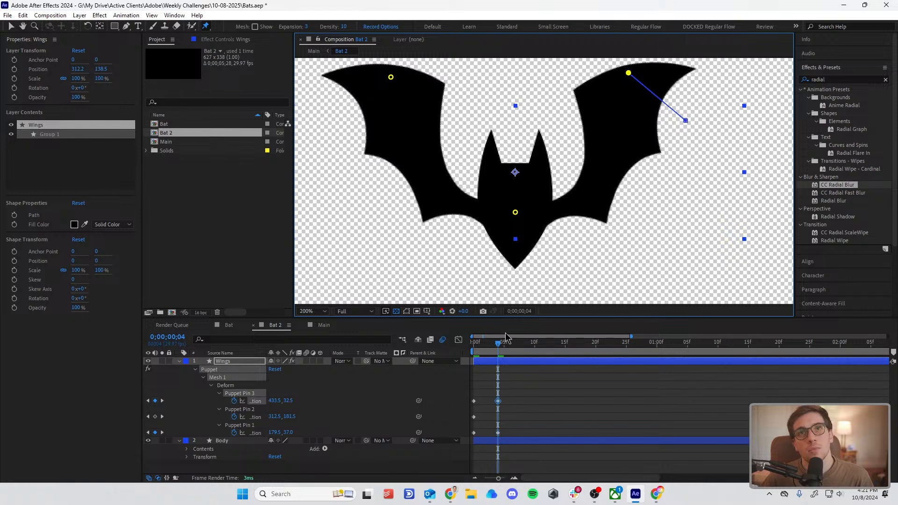
# Step: At frame 0, pull both wing pins down and outward, to about 109.5, 169 and 513, 162.5
pyautogui.moveTo(500, 344); pyautogui.dragTo(473, 344)
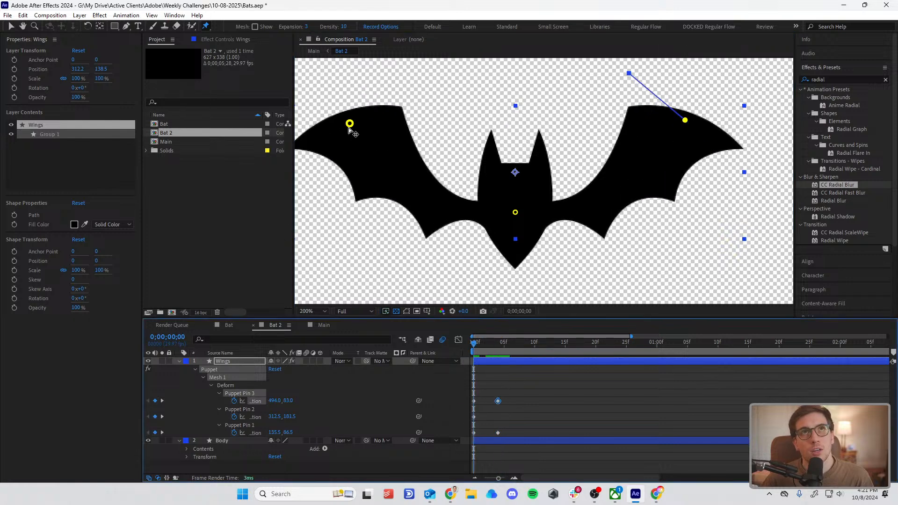
pyautogui.moveTo(350, 126); pyautogui.dragTo(325, 200)
pyautogui.moveTo(688, 121); pyautogui.dragTo(707, 198)
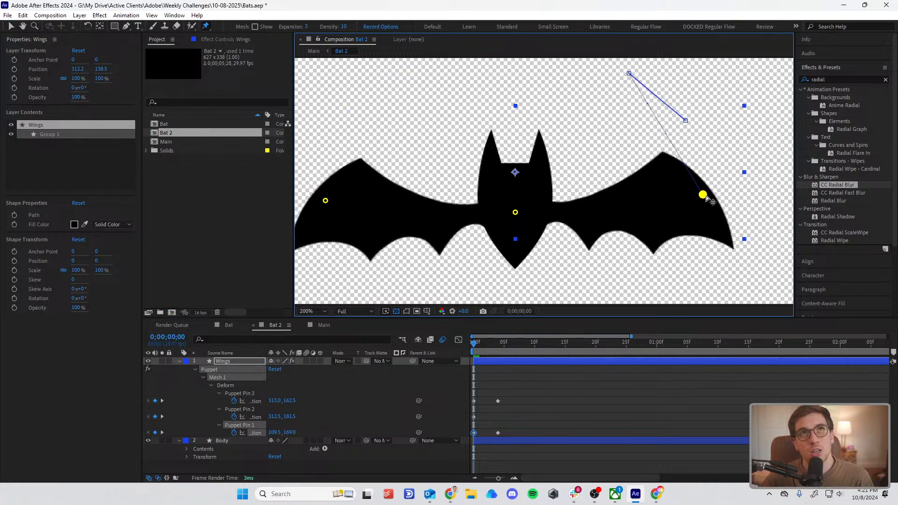
# Step: Copy the two wing pins' lowered position keyframes from frame 0 to frame 9
pyautogui.moveTo(504, 346); pyautogui.dragTo(529, 345)
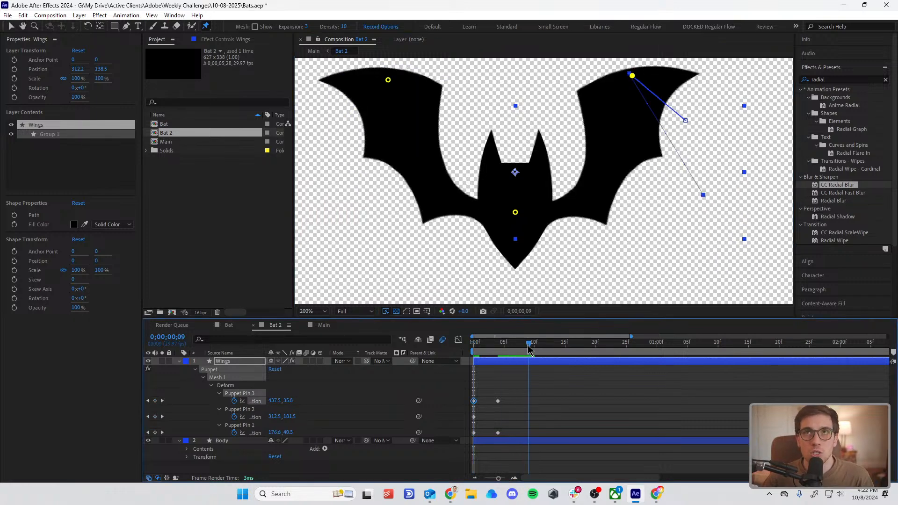
pyautogui.moveTo(481, 387); pyautogui.dragTo(470, 452)
pyautogui.hotkey('ctrl', 'c')
pyautogui.hotkey('ctrl', 'v')
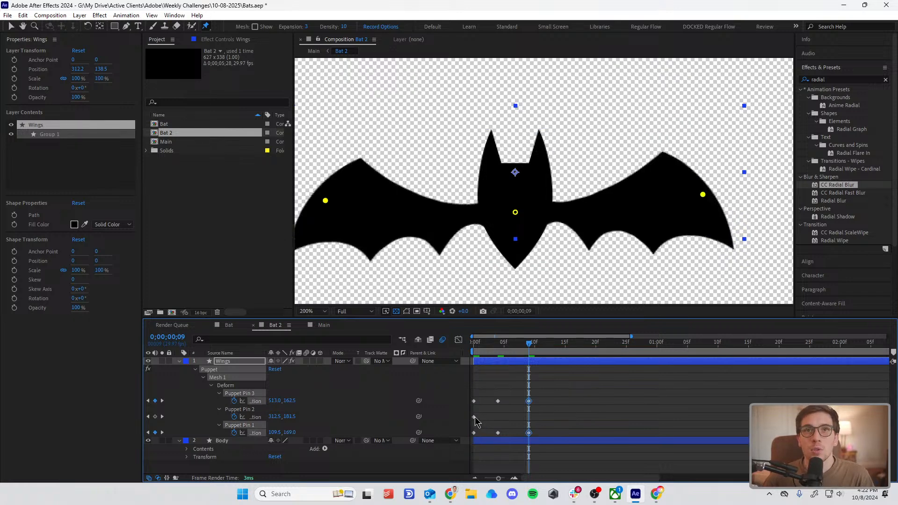
pyautogui.click(474, 417)
pyautogui.click(514, 213)
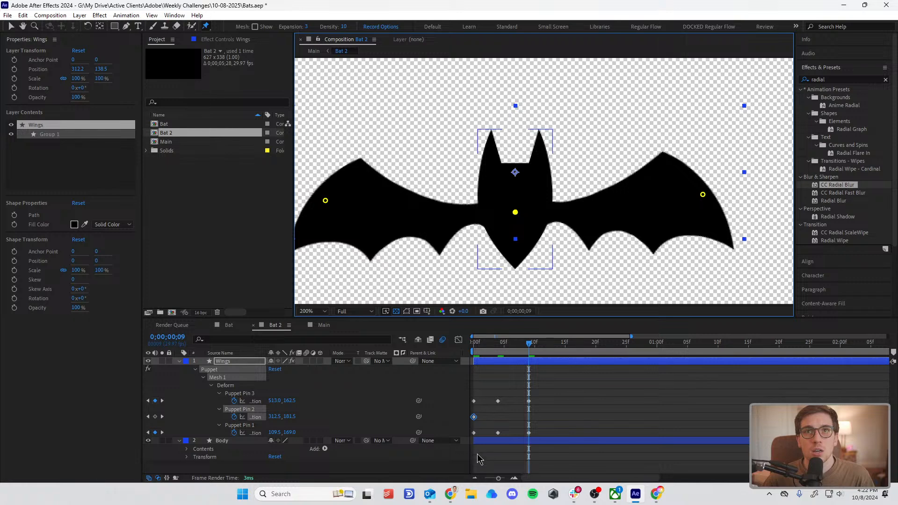
pyautogui.rightClick(475, 417)
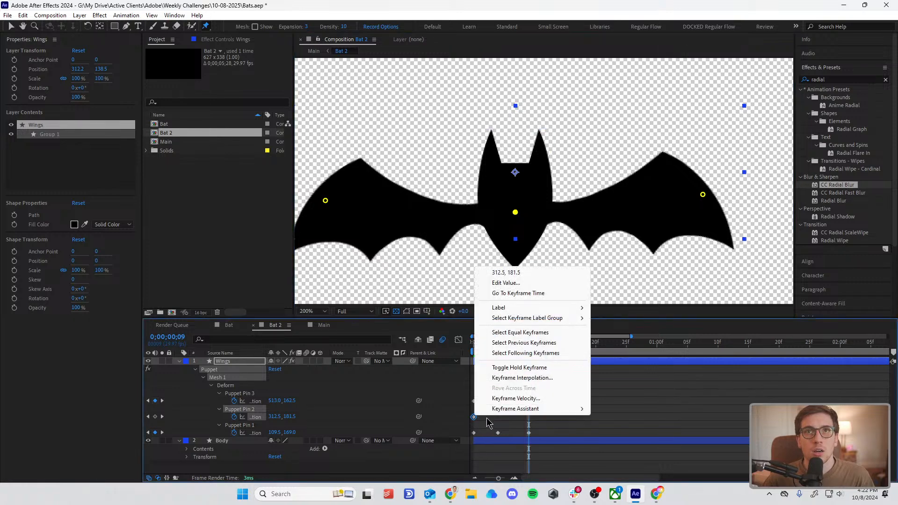
pyautogui.click(478, 421)
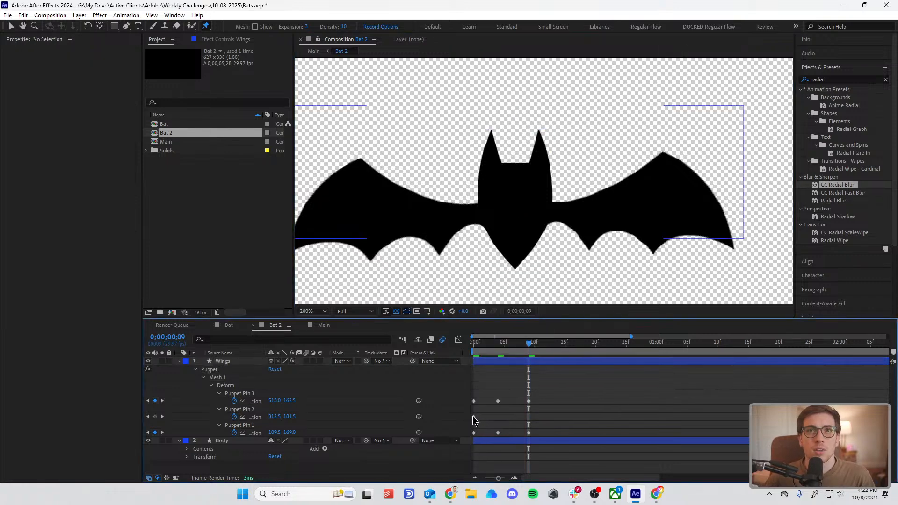
pyautogui.click(474, 417)
pyautogui.click(515, 213)
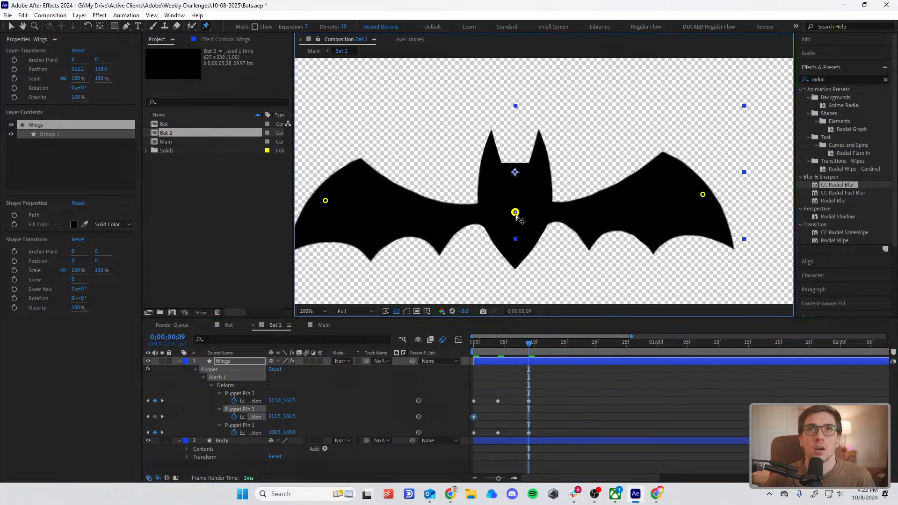
# Step: Switch to the Puppet Starch Pin tool and deselect the middle pin's keyframe
pyautogui.click(206, 27)
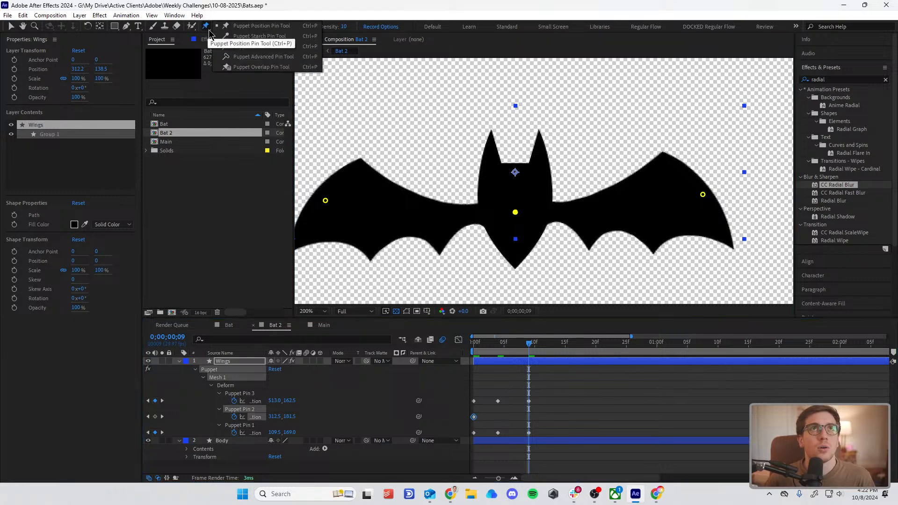
pyautogui.click(309, 37)
pyautogui.click(516, 213)
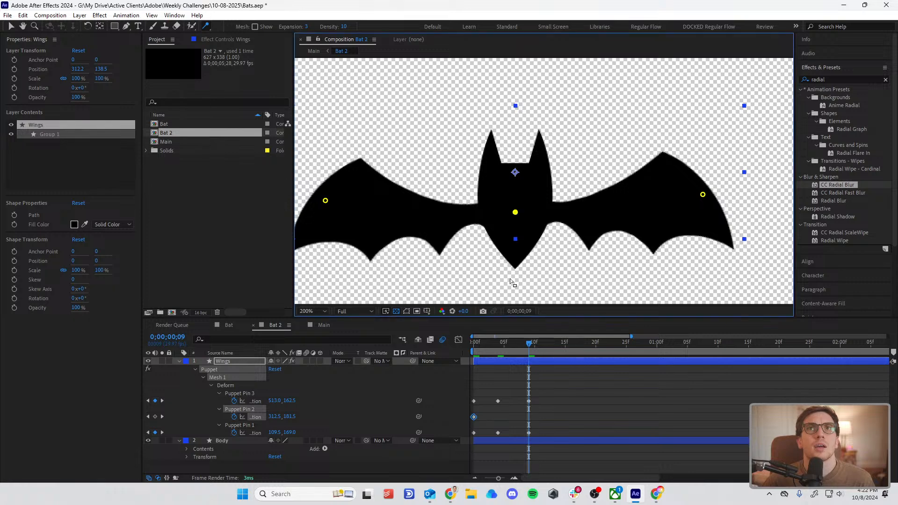
pyautogui.moveTo(514, 354); pyautogui.dragTo(531, 386)
pyautogui.click(612, 403)
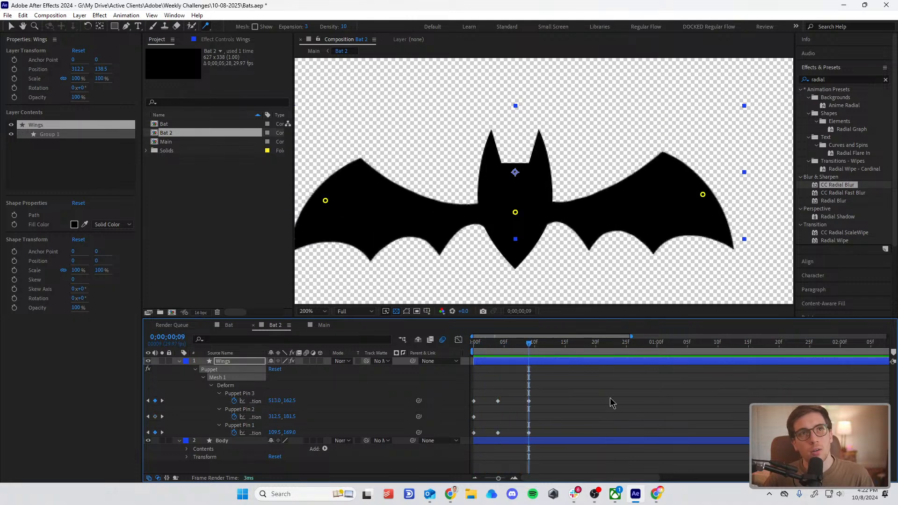
# Step: Add a loopOut() expression to the position of Puppet Pin 3
pyautogui.keyDown('alt'); pyautogui.click(234, 401); pyautogui.keyUp('alt')
pyautogui.write('loop')
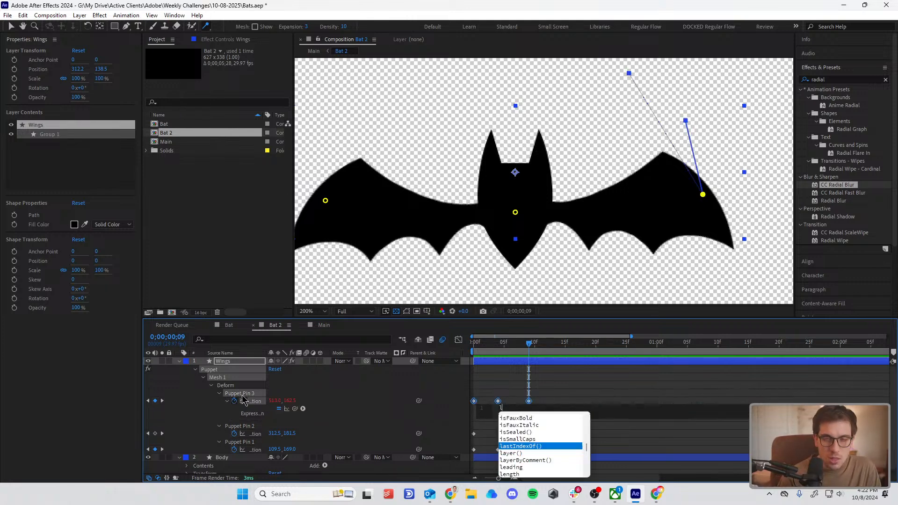
pyautogui.press('Down')
pyautogui.press('Down')
pyautogui.press('Return')
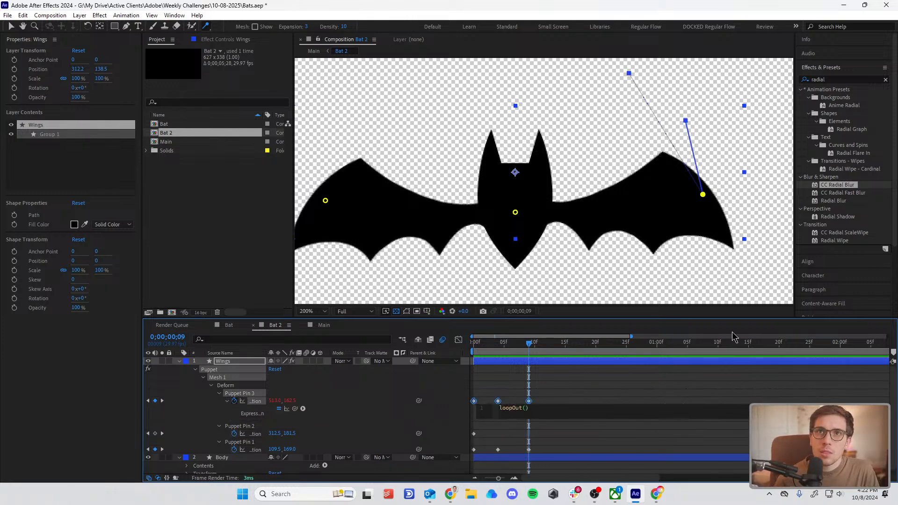
pyautogui.click(653, 401)
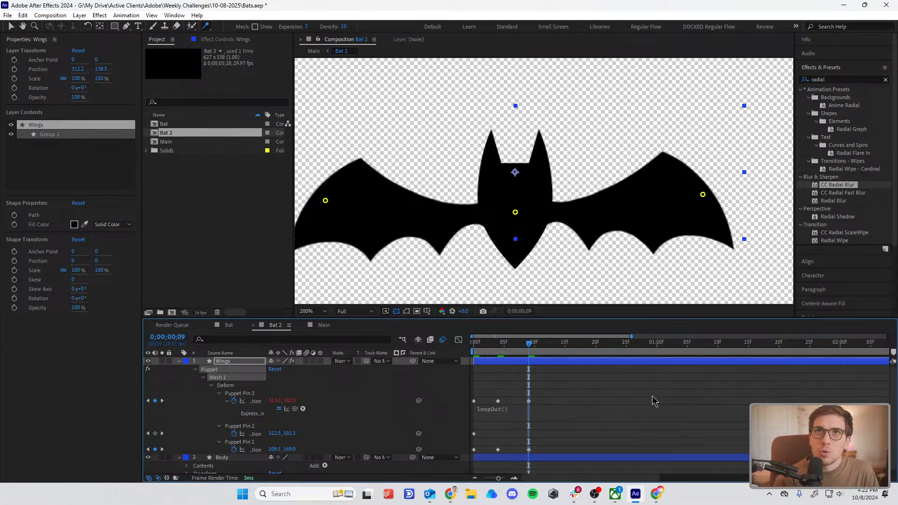
# Step: Add a loopOut() expression to the position of Puppet Pin 1
pyautogui.keyDown('alt'); pyautogui.click(233, 450); pyautogui.keyUp('alt')
pyautogui.write('loop')
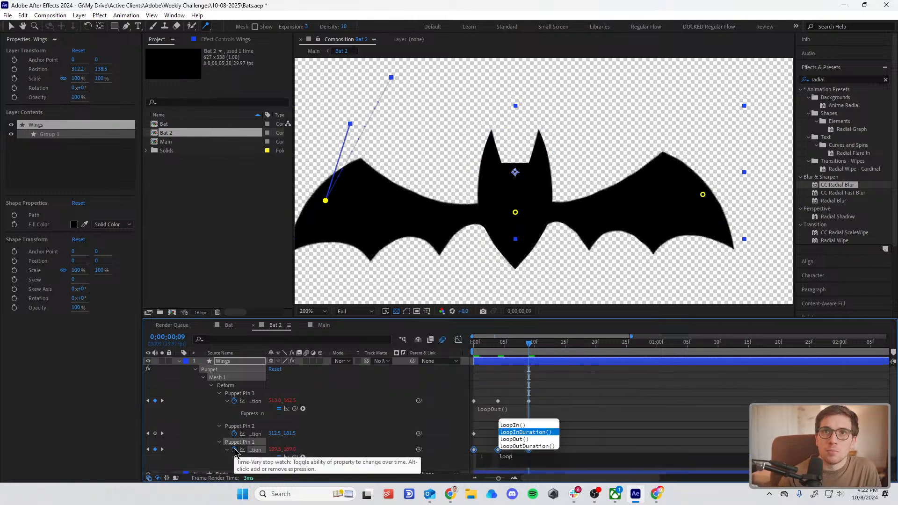
pyautogui.press('Down')
pyautogui.press('Return')
pyautogui.click(570, 374)
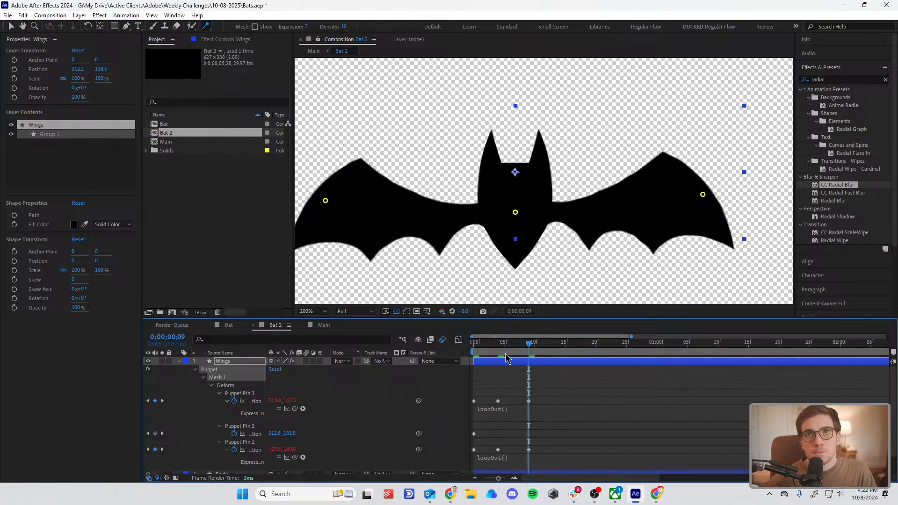
# Step: Preview the looping flap and remove the stray position keyframes of all three puppet pins at 0;00;02;20
pyautogui.press('space')
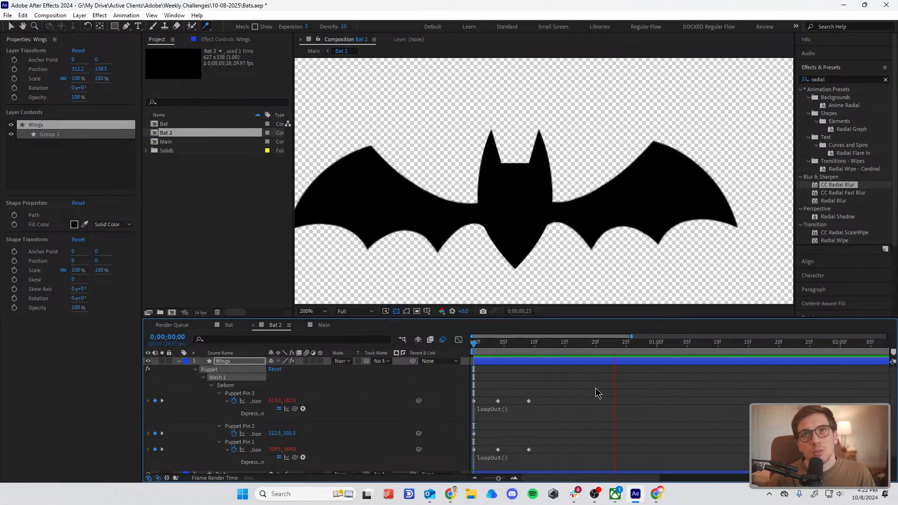
pyautogui.press('space')
pyautogui.click(162, 401)
pyautogui.click(155, 401)
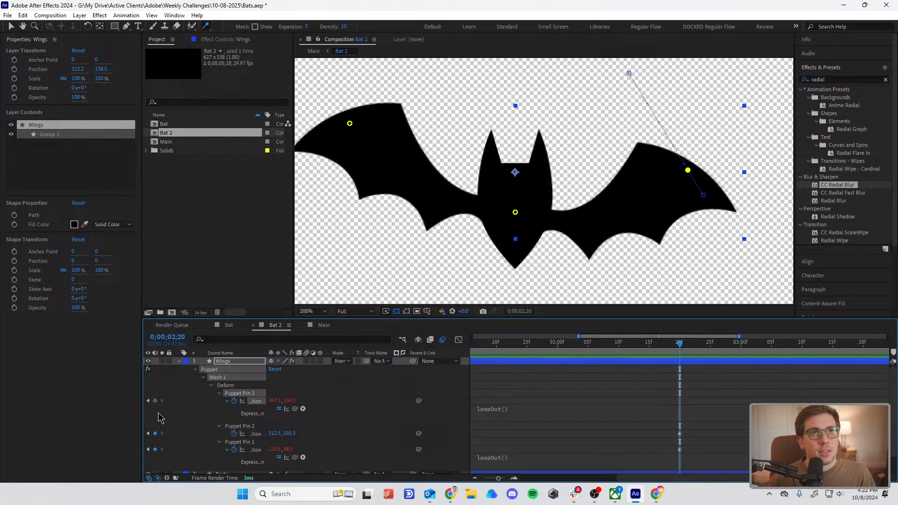
pyautogui.click(156, 433)
pyautogui.click(156, 450)
# Step: Play back the wing flap from frame 0 with the whole bat in view at 100% zoom
pyautogui.moveTo(518, 344); pyautogui.dragTo(81, 390)
pyautogui.press('space')
pyautogui.press(',')
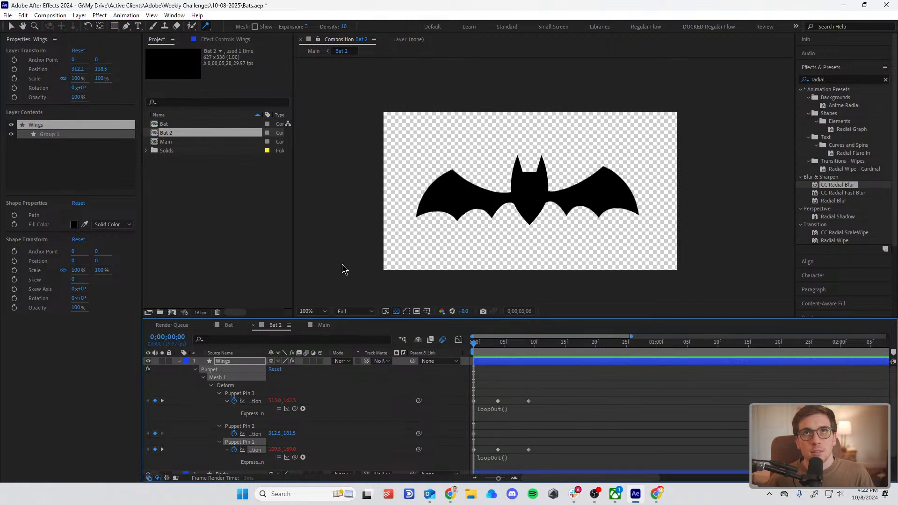
pyautogui.press('space')
# Step: In the Main composition, replace the animated Bat layer's source with Bat 2 and preview the flight from the start
pyautogui.click(313, 52)
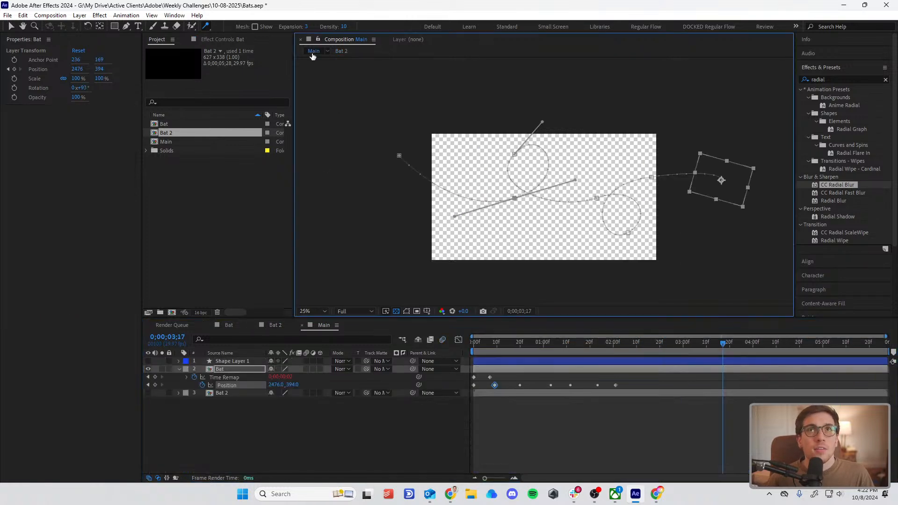
pyautogui.click(229, 371)
pyautogui.click(156, 136)
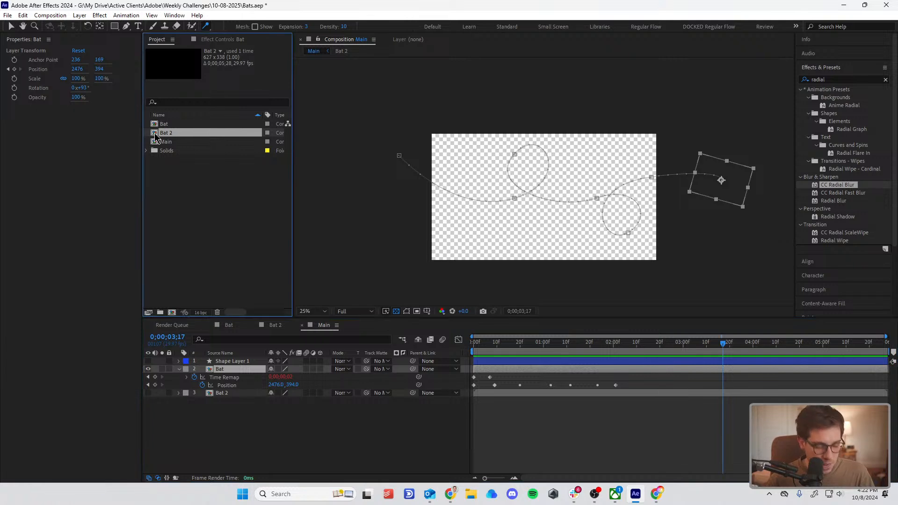
pyautogui.moveTo(260, 332); pyautogui.dragTo(211, 372)
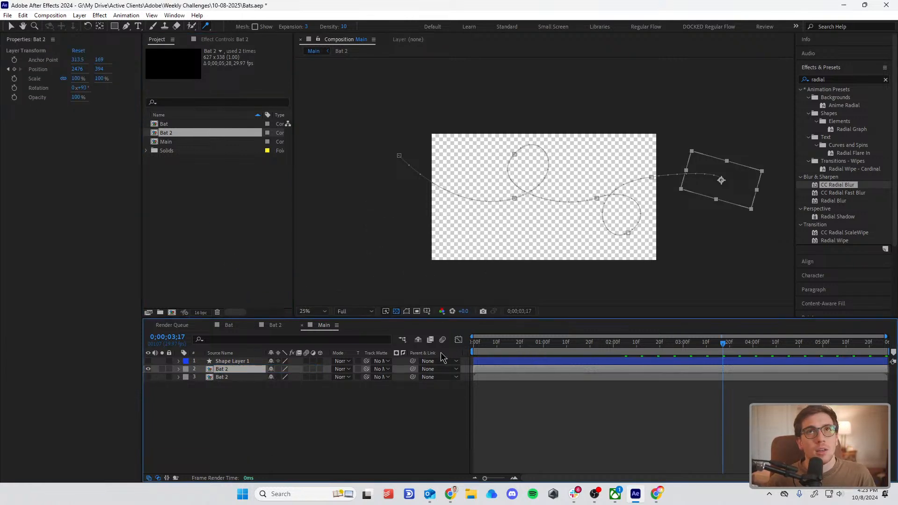
pyautogui.press('Home')
pyautogui.press('space')
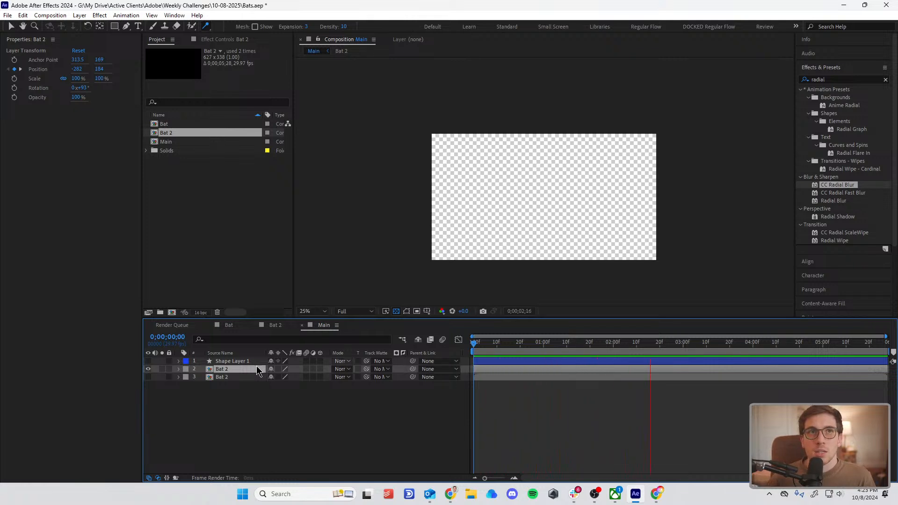
pyautogui.press('space')
# Step: Open the Bat 2 composition at frame 0 and show only the Wings layer's keyframed properties
pyautogui.doubleClick(209, 371)
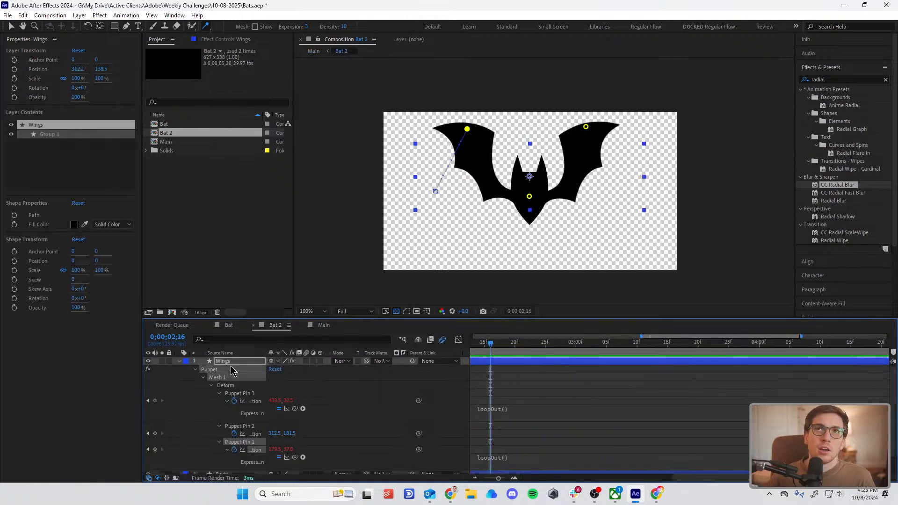
pyautogui.click(513, 361)
pyautogui.press('u')
pyautogui.press('u')
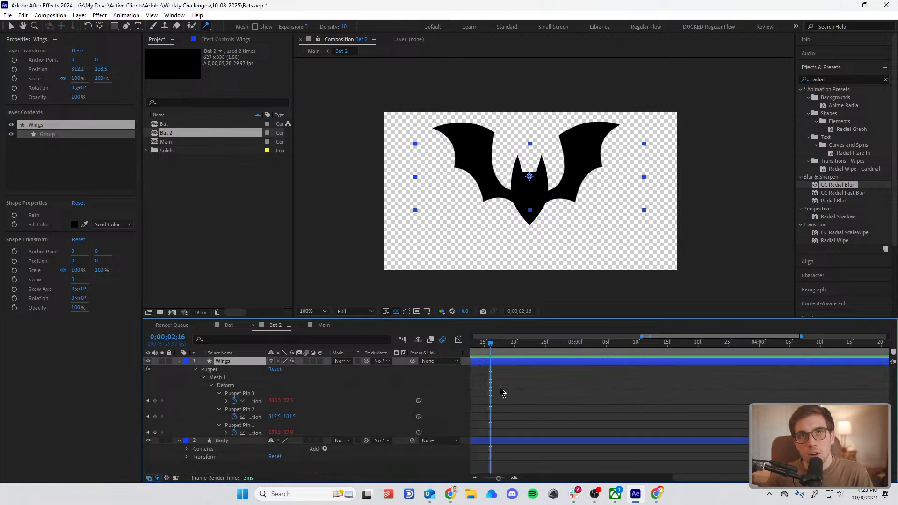
pyautogui.press('Home')
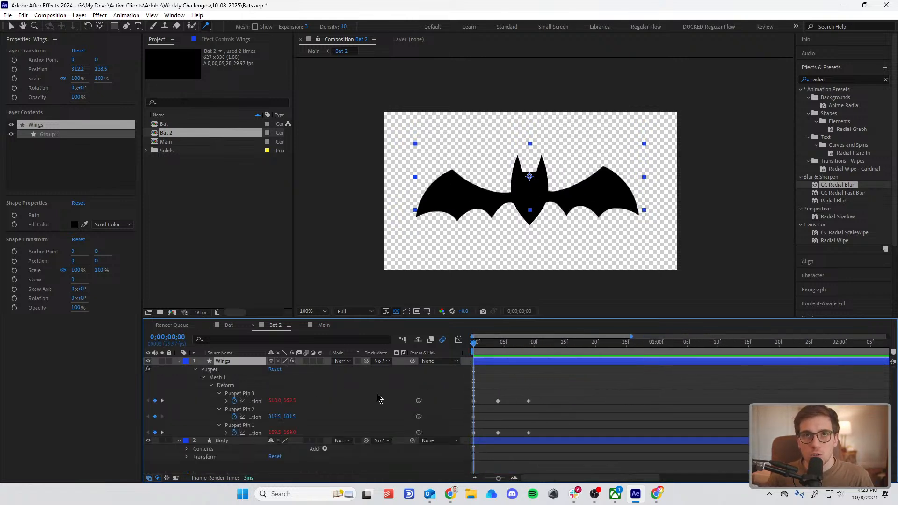
# Step: Apply Easy Ease to the two wing pins' raised position keyframes at frame 4
pyautogui.moveTo(547, 386); pyautogui.dragTo(520, 438)
pyautogui.moveTo(516, 384); pyautogui.dragTo(489, 470)
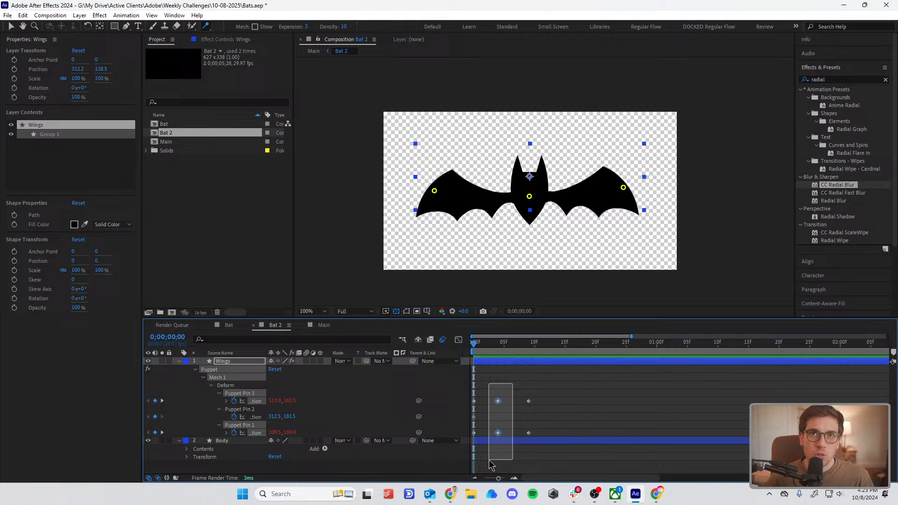
pyautogui.rightClick(498, 433)
pyautogui.moveTo(543, 429)
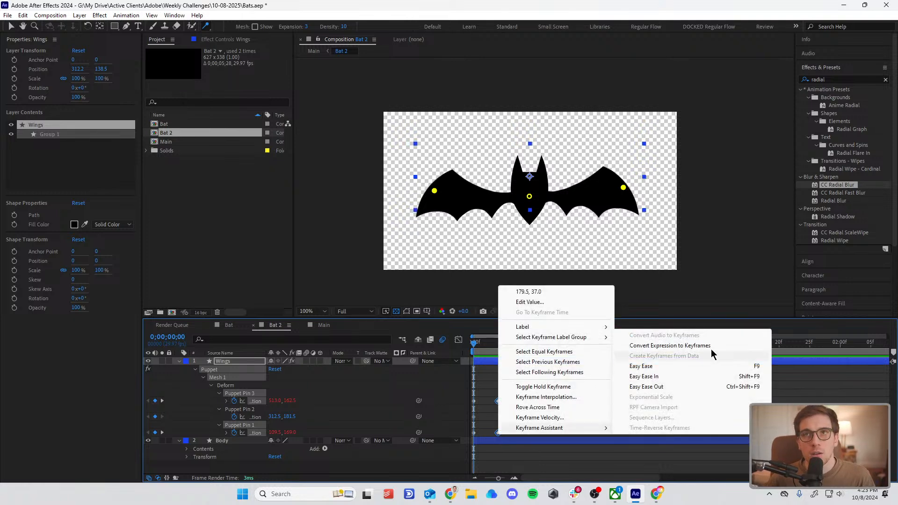
pyautogui.click(676, 368)
pyautogui.click(664, 422)
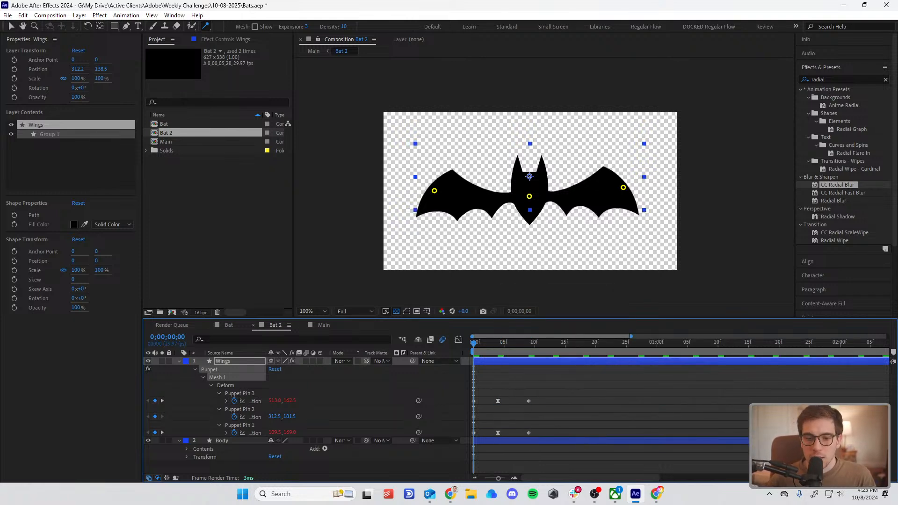
# Step: Move the two wing pins' eased middle keyframes to frame 6 and preview the flap
pyautogui.press('space')
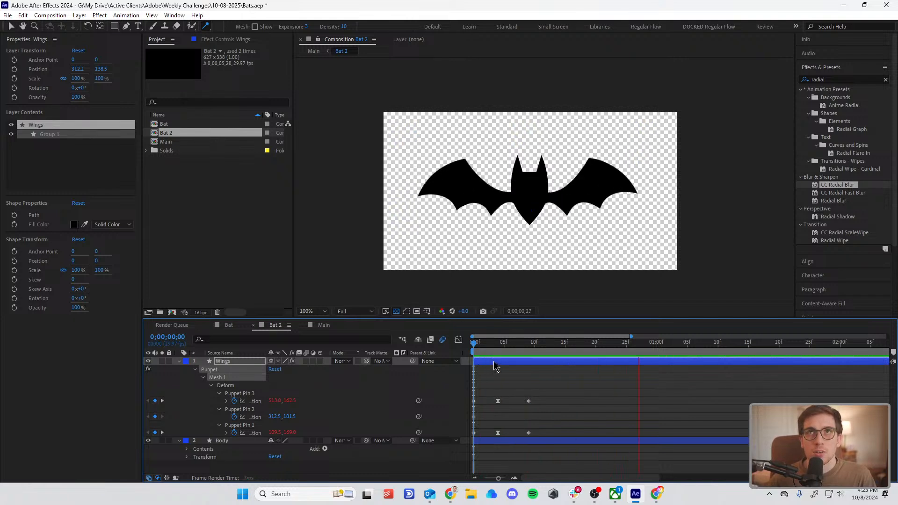
pyautogui.moveTo(478, 344); pyautogui.dragTo(509, 435)
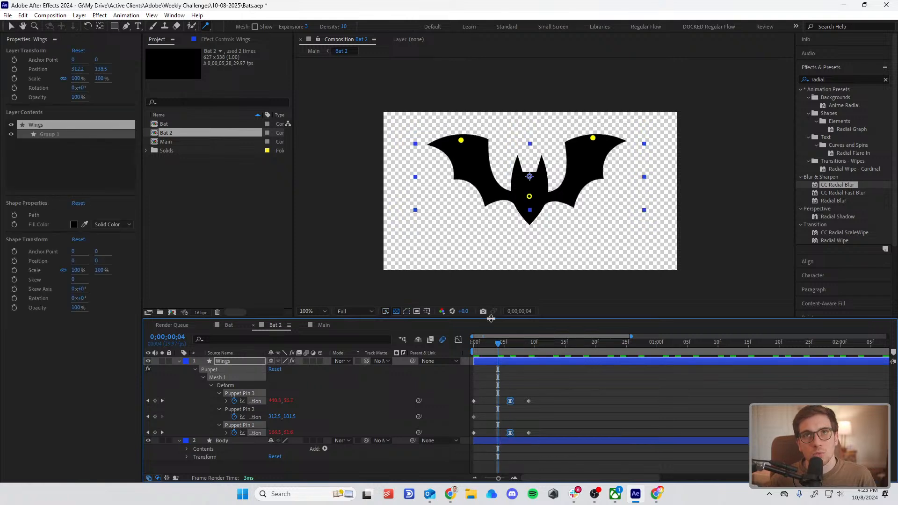
pyautogui.press('space')
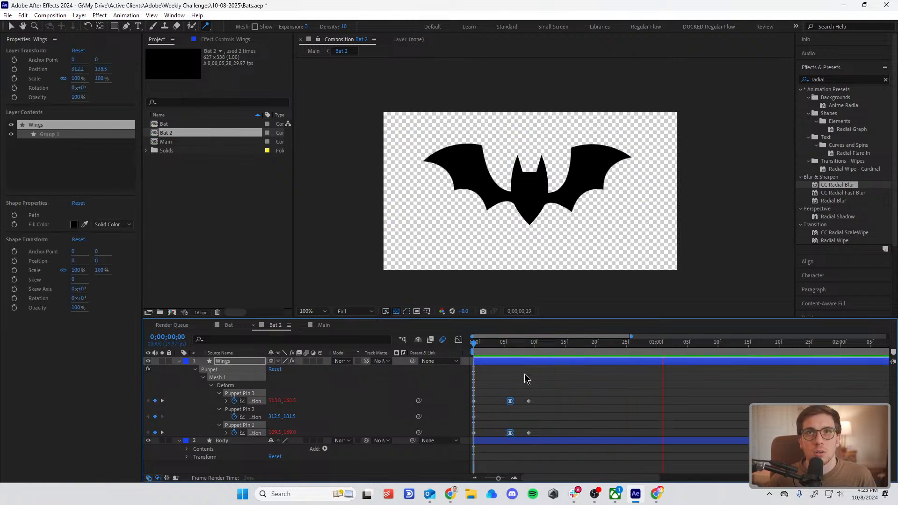
# Step: Apply Easy Ease In to the wing pins' last keyframes, move them to frame 11 and preview the flap
pyautogui.moveTo(544, 383); pyautogui.dragTo(526, 461)
pyautogui.rightClick(528, 433)
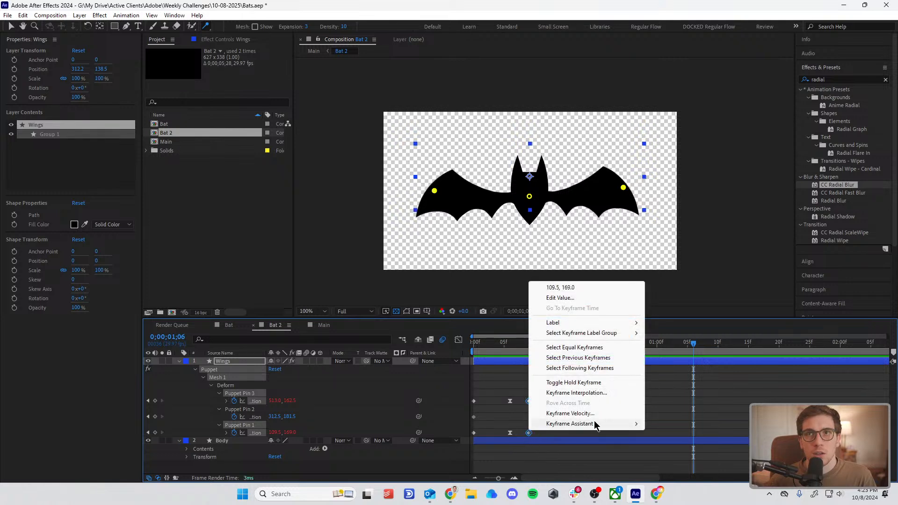
pyautogui.moveTo(593, 423)
pyautogui.click(701, 372)
pyautogui.moveTo(535, 435); pyautogui.dragTo(541, 401)
pyautogui.press('Home')
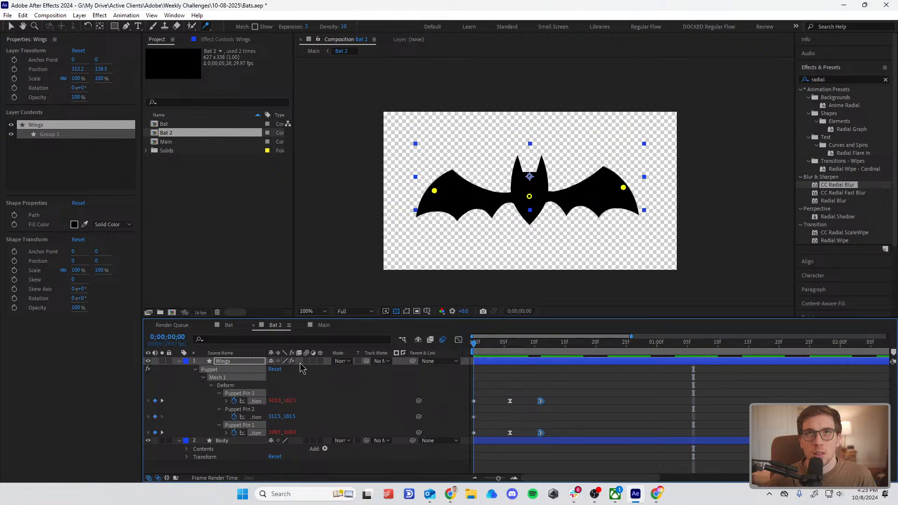
pyautogui.press('space')
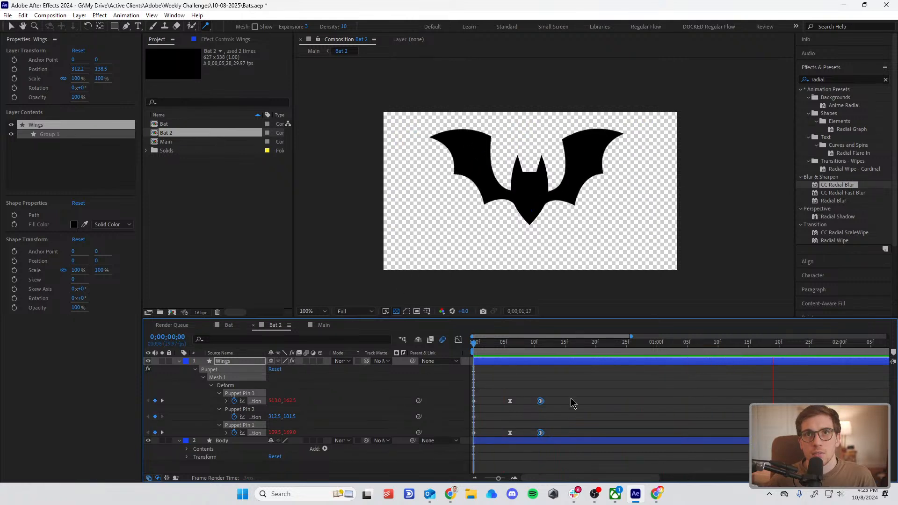
# Step: Compress all the puppet pin keyframes proportionally so the flap cycle ends at about frame 7, and preview it
pyautogui.moveTo(571, 393); pyautogui.dragTo(448, 466)
pyautogui.keyDown('alt'); pyautogui.moveTo(540, 433); pyautogui.dragTo(516, 432); pyautogui.keyUp('alt')
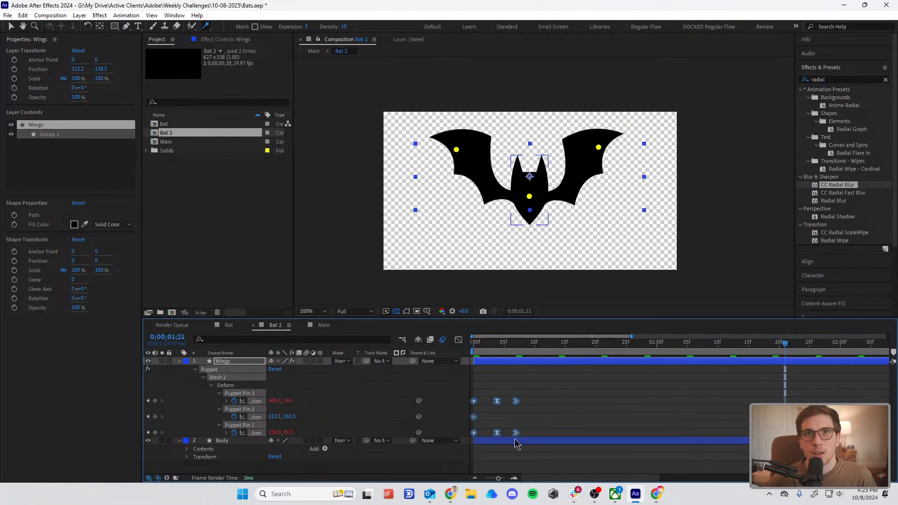
pyautogui.press('Home')
pyautogui.press('space')
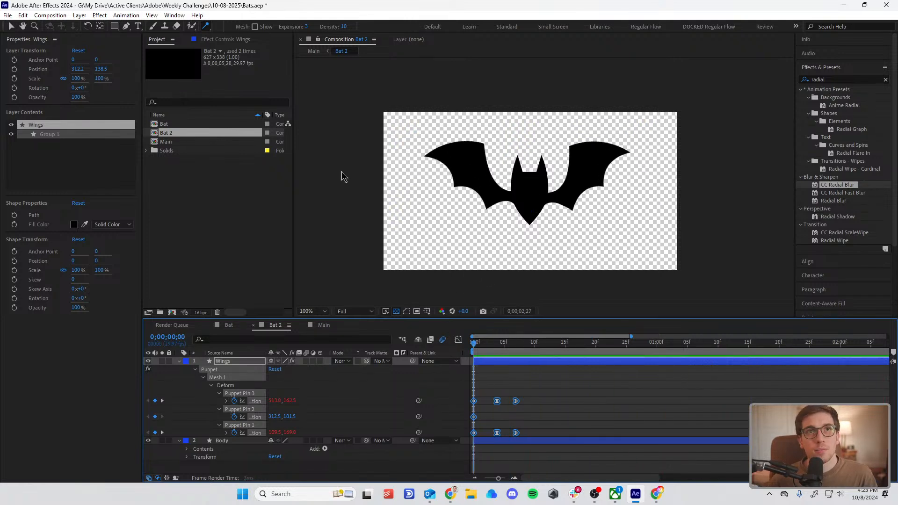
pyautogui.press('space')
# Step: Add a new null object to the Bat 2 composition above the Wings and Body layers
pyautogui.click(222, 362)
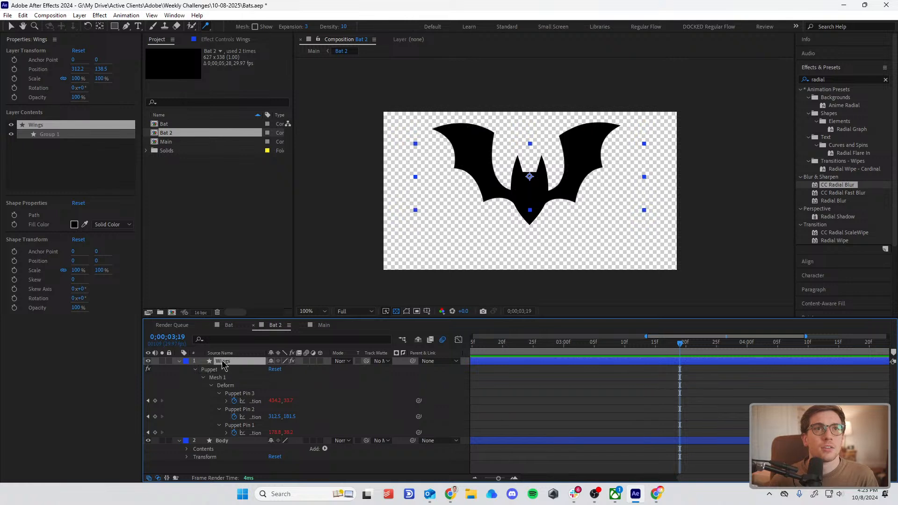
pyautogui.keyDown('shift'); pyautogui.click(239, 441); pyautogui.keyUp('shift')
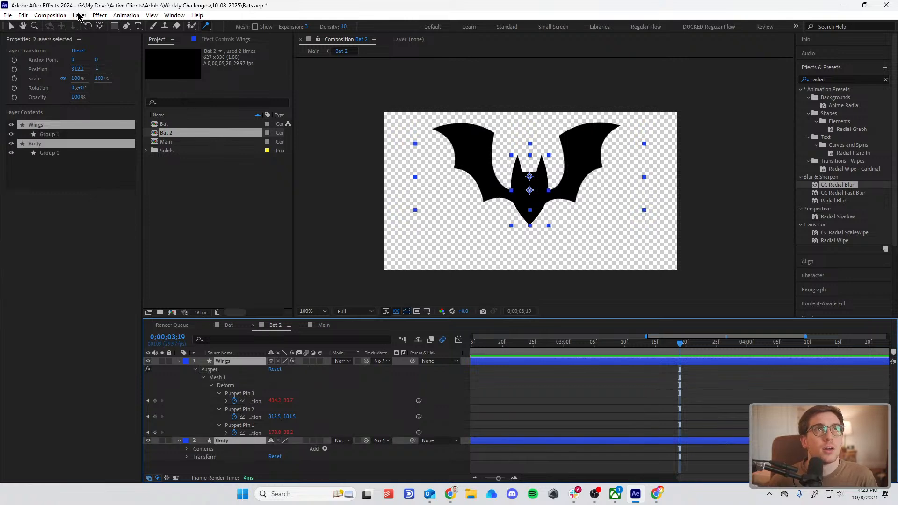
pyautogui.click(79, 17)
pyautogui.moveTo(117, 28)
pyautogui.click(280, 74)
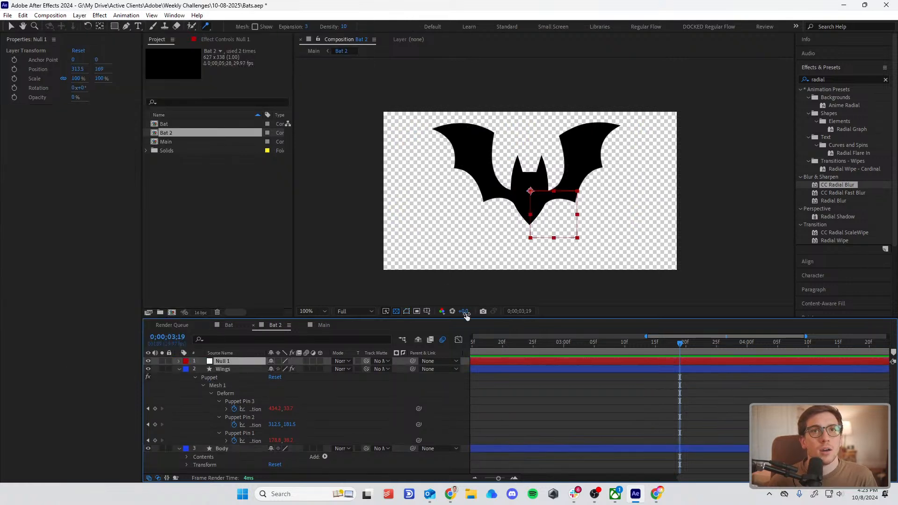
# Step: Parent both the Wings and Body layers to Null 1
pyautogui.click(234, 370)
pyautogui.keyDown('shift'); pyautogui.click(225, 449); pyautogui.keyUp('shift')
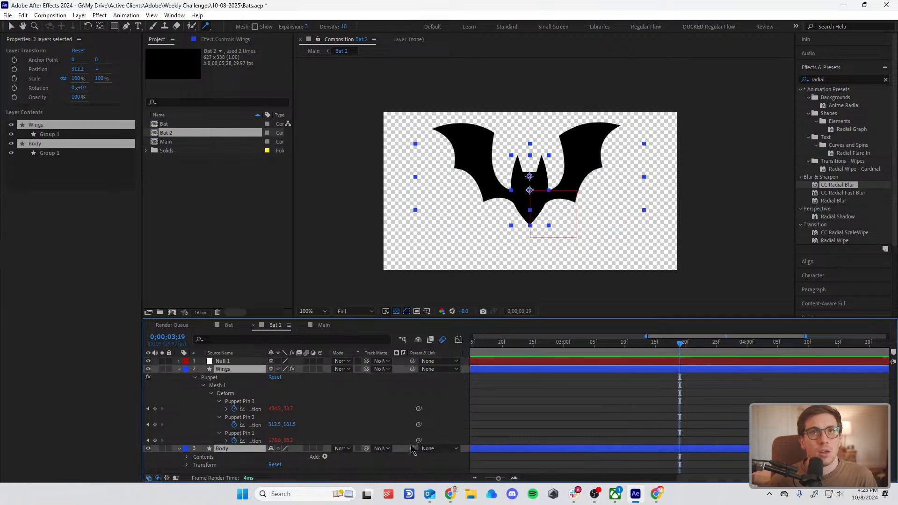
pyautogui.moveTo(412, 445); pyautogui.dragTo(387, 370)
pyautogui.click(354, 375)
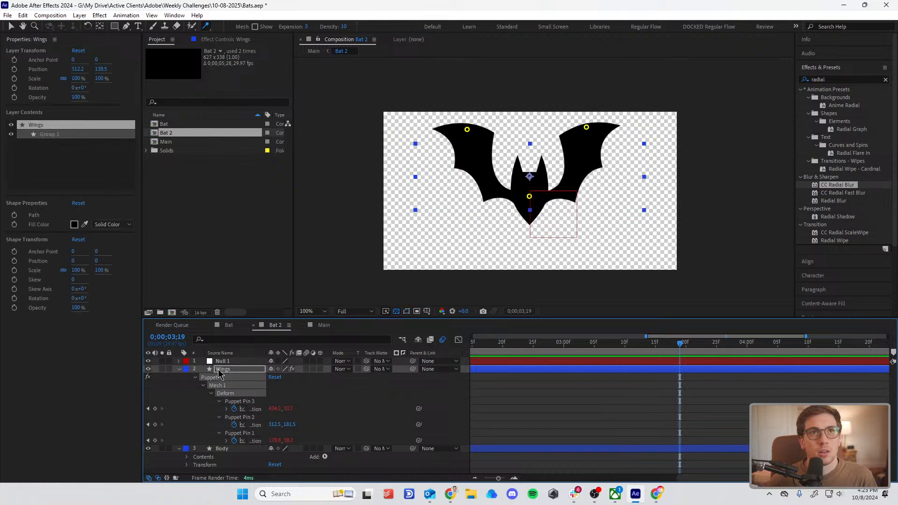
pyautogui.keyDown('shift'); pyautogui.click(233, 450); pyautogui.keyUp('shift')
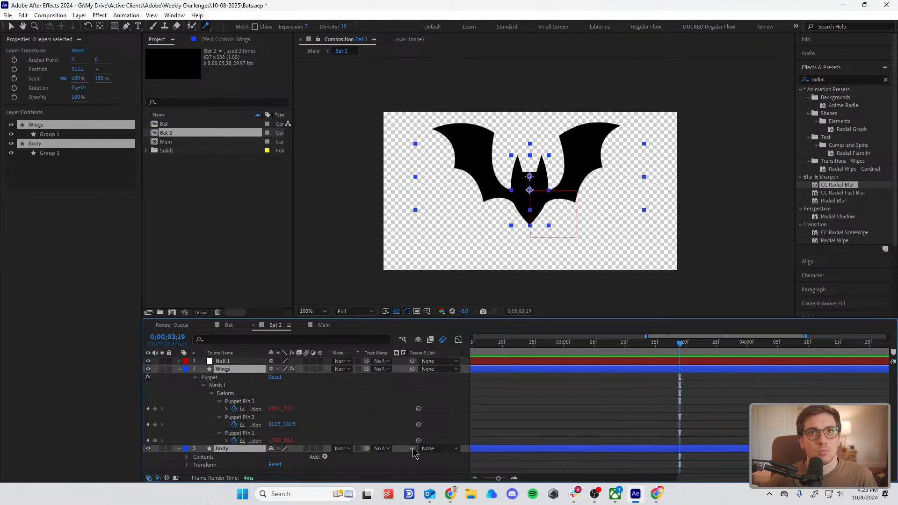
pyautogui.moveTo(413, 449); pyautogui.dragTo(225, 361)
pyautogui.click(546, 396)
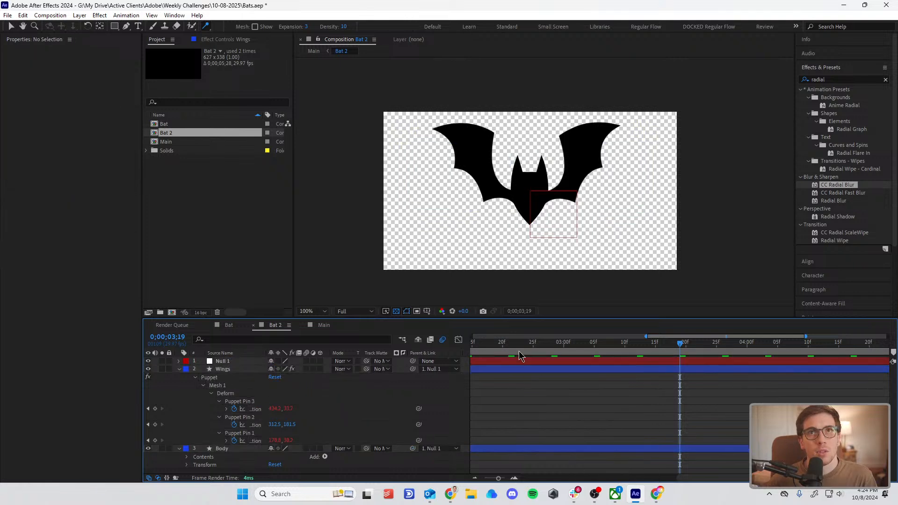
# Step: Keyframe the null's position at frame 0 and raise it to Y 166 at frame 10, and preview from the start
pyautogui.press('Home')
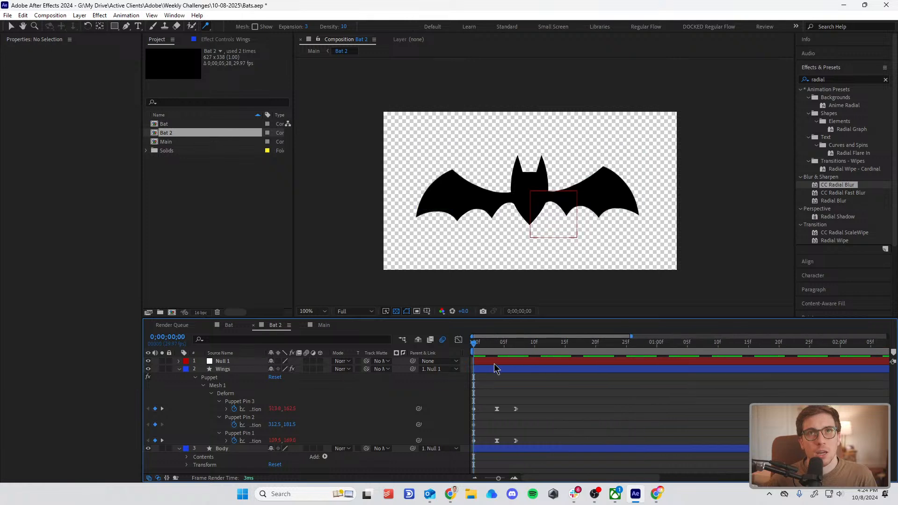
pyautogui.click(495, 361)
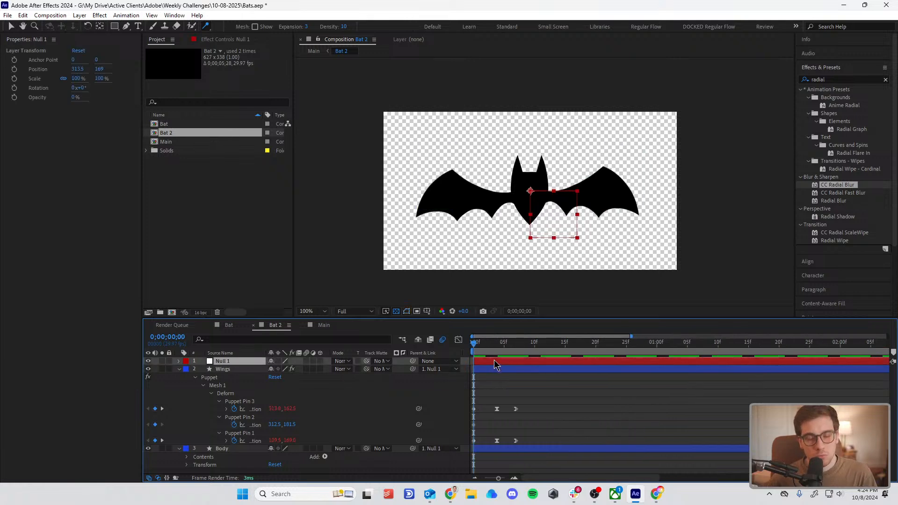
pyautogui.hotkey('alt', 'shift', 'p')
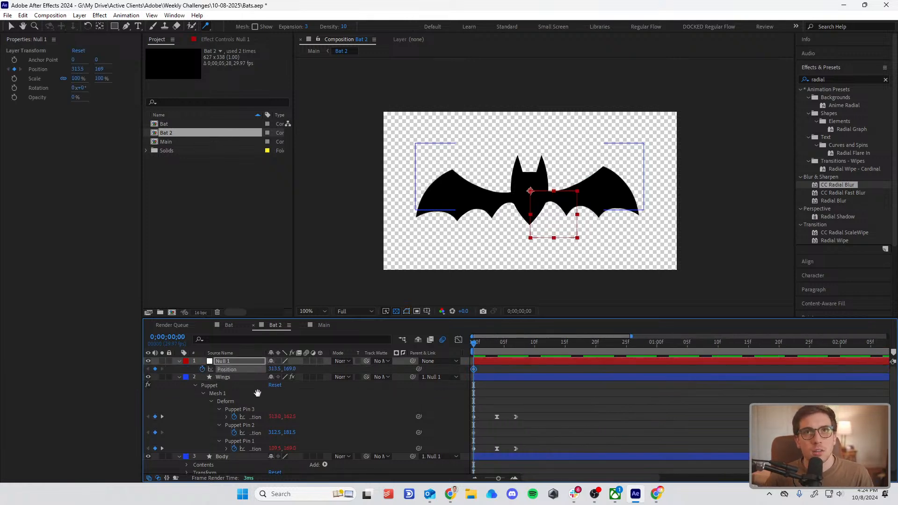
pyautogui.hotkey('shift', 'pagedown')
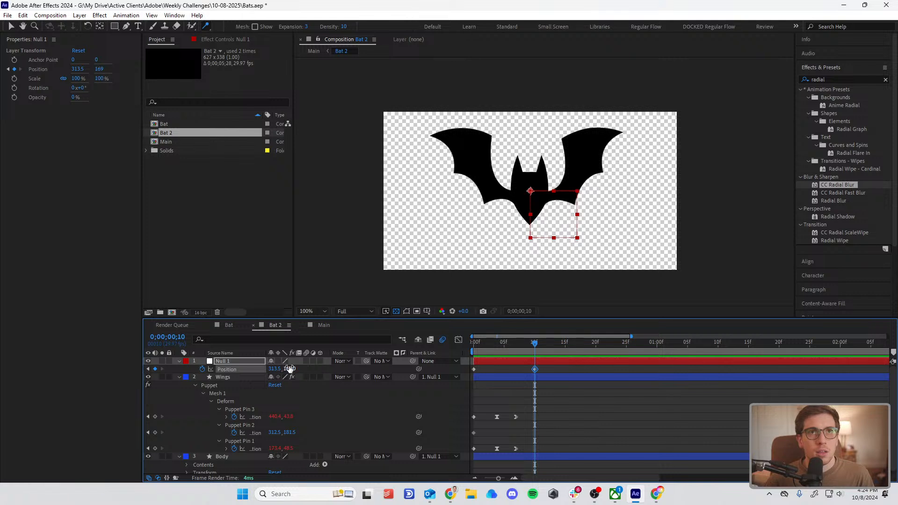
pyautogui.moveTo(290, 369); pyautogui.dragTo(286, 372)
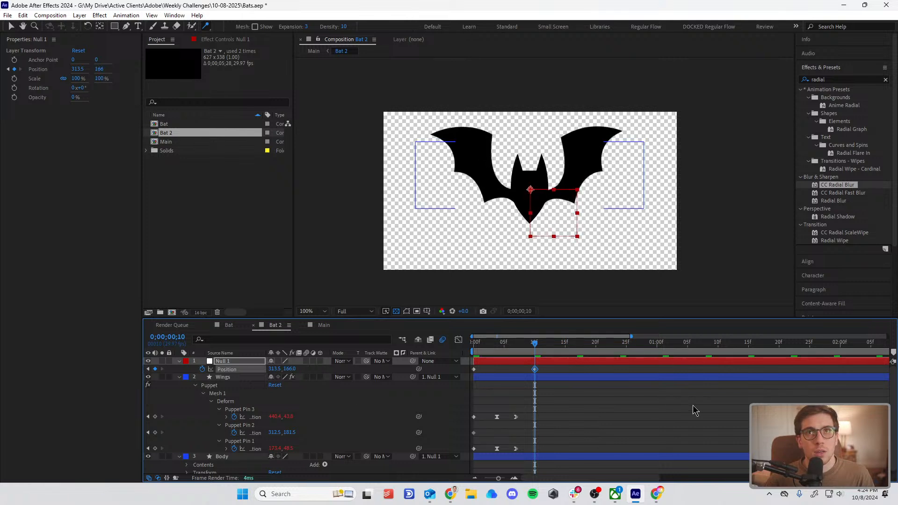
pyautogui.moveTo(534, 346); pyautogui.dragTo(436, 357)
pyautogui.press('space')
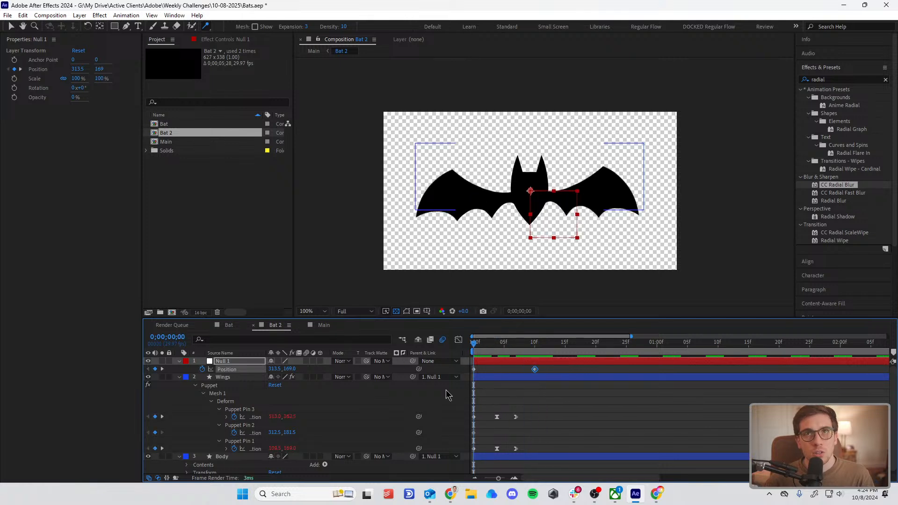
# Step: Add the expression loopOut("pingpong") to the null's position and preview the bobbing bat
pyautogui.keyDown('alt'); pyautogui.click(203, 369); pyautogui.keyUp('alt')
pyautogui.write('l')
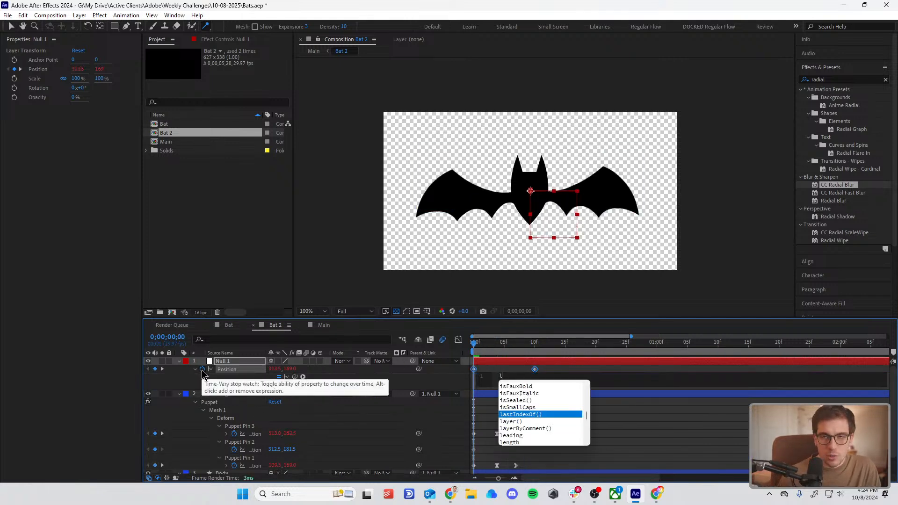
pyautogui.write('oopOut("')
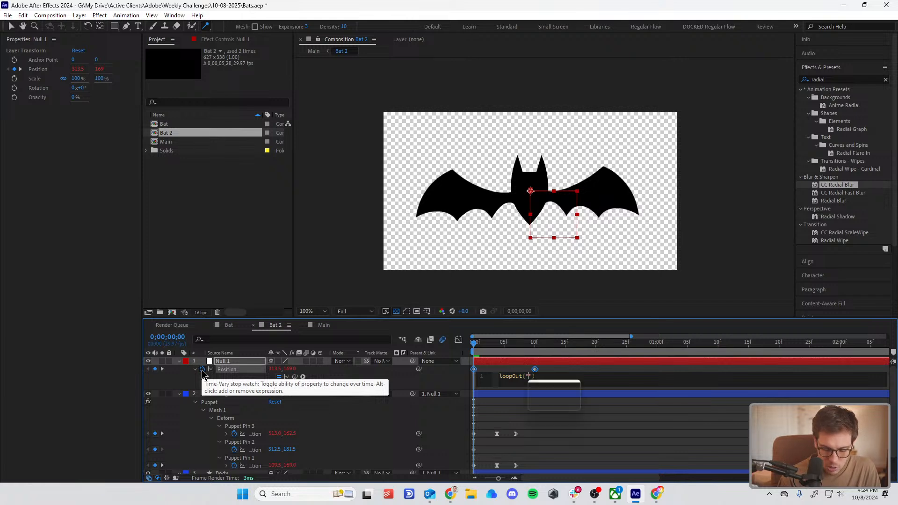
pyautogui.write('pingpong')
pyautogui.click(598, 450)
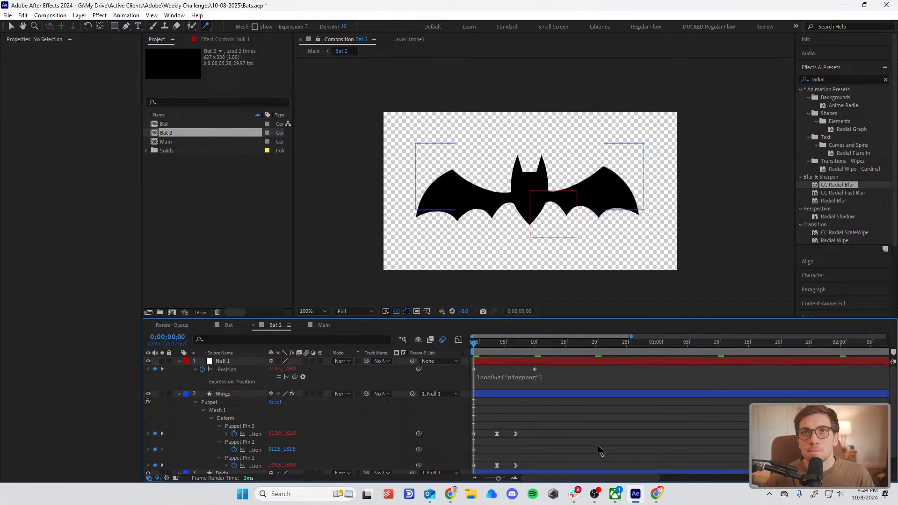
pyautogui.press('space')
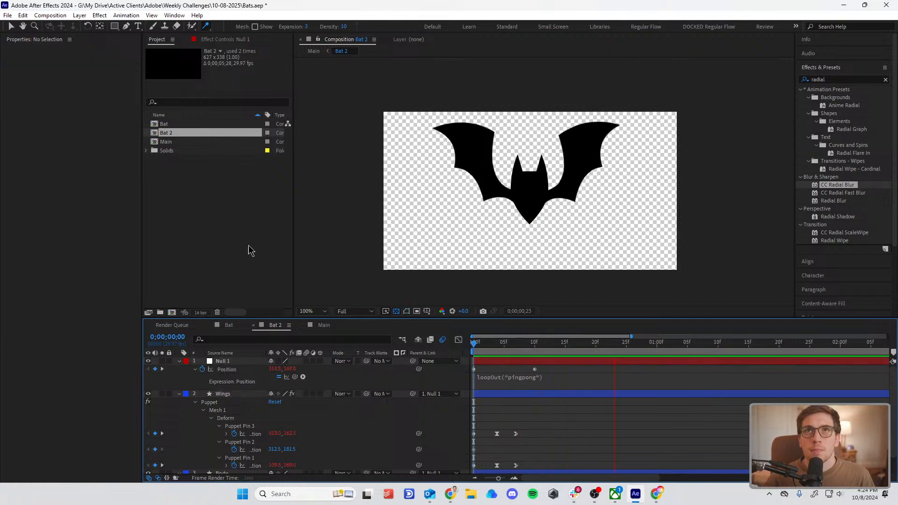
# Step: Open the Main composition and preview the bat flying along its looping path
pyautogui.click(313, 51)
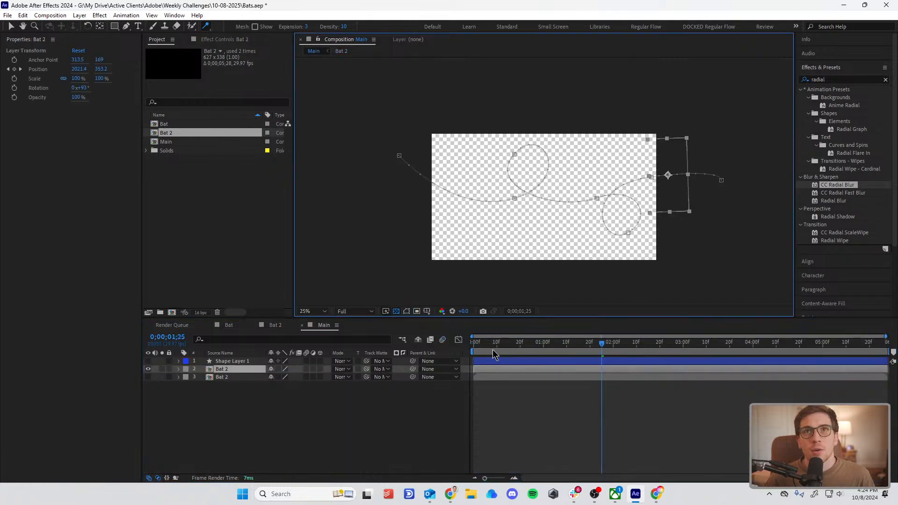
pyautogui.moveTo(491, 345); pyautogui.dragTo(360, 348)
pyautogui.press('space')
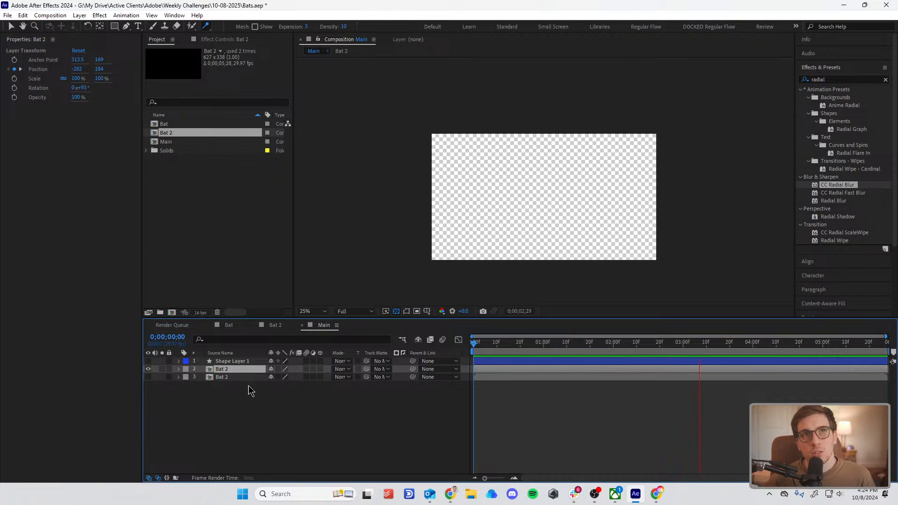
pyautogui.moveTo(498, 345); pyautogui.dragTo(538, 350)
# Step: Enable motion blur for both Bat 2 layers in Main, keep the lower one hidden, and preview the flight
pyautogui.click(50, 16)
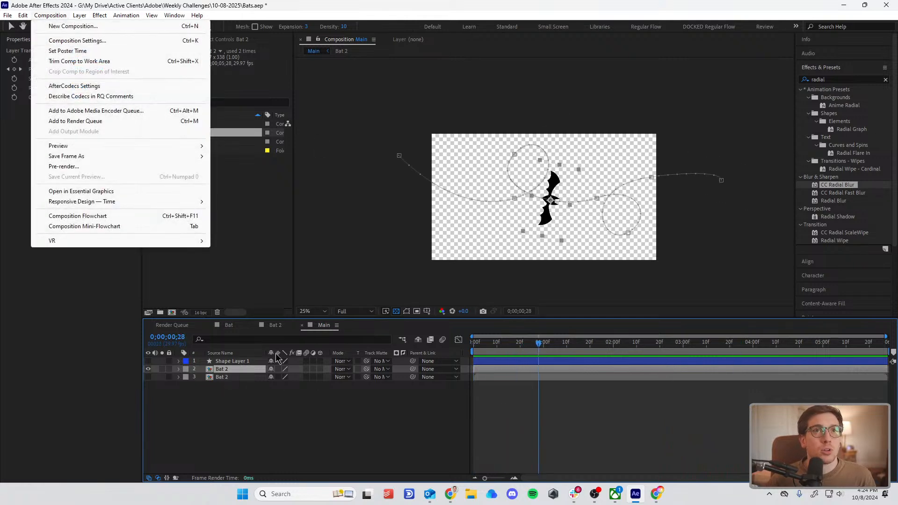
pyautogui.click(318, 383)
pyautogui.moveTo(313, 369); pyautogui.dragTo(315, 377)
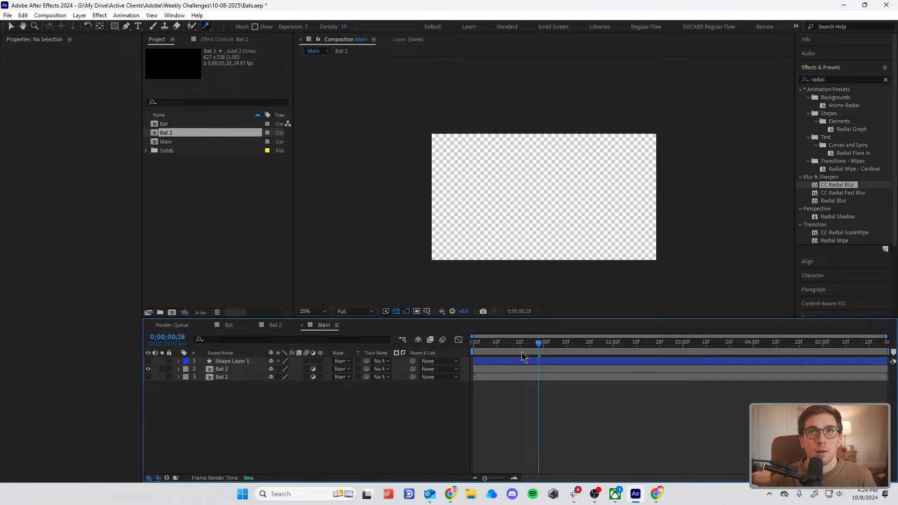
pyautogui.press('Home')
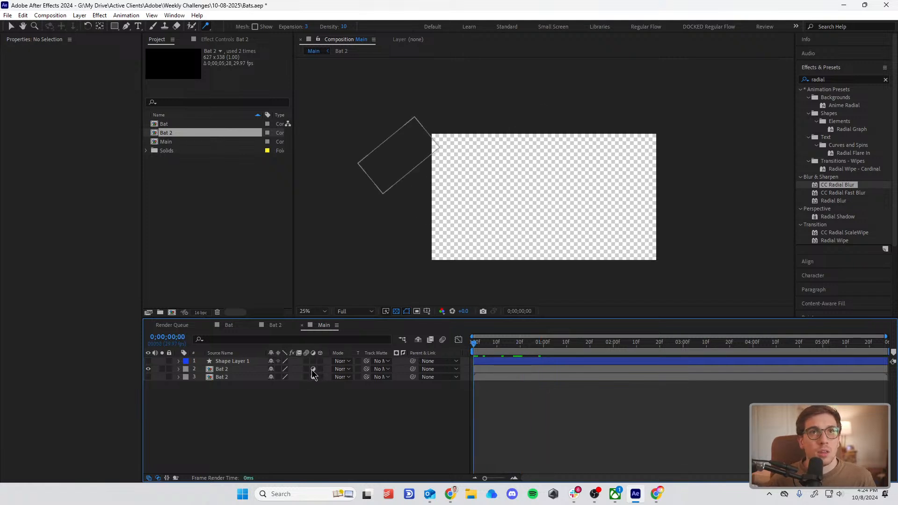
pyautogui.moveTo(306, 369); pyautogui.dragTo(304, 377)
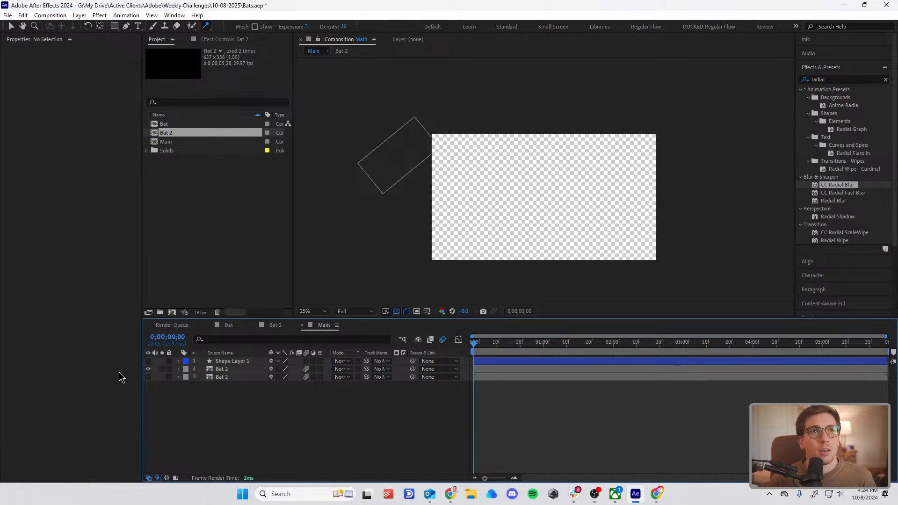
pyautogui.click(149, 377)
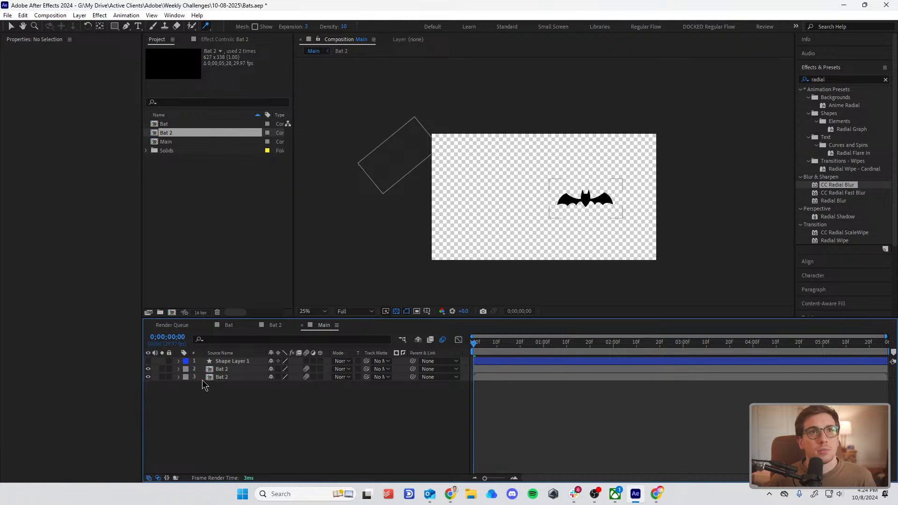
pyautogui.click(148, 377)
pyautogui.press('space')
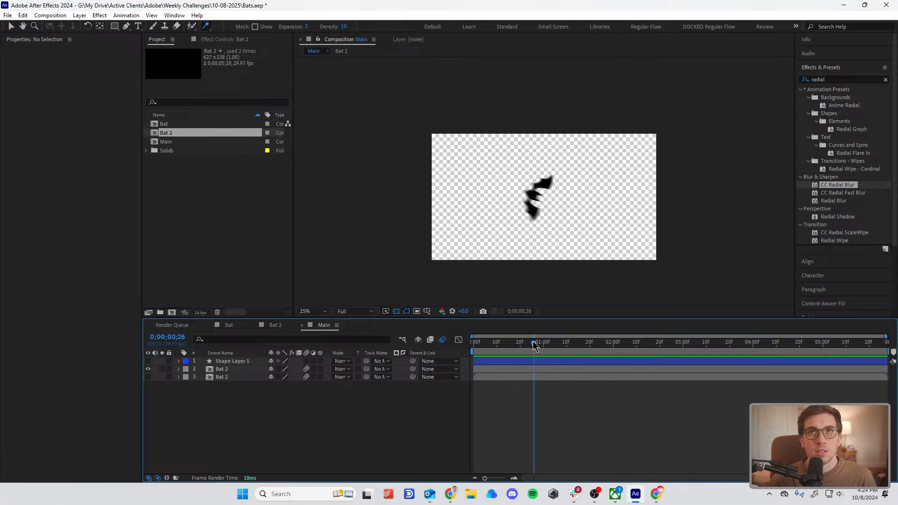
# Step: Set the motion blur Shutter Phase to -239° in Main's advanced composition settings and apply it
pyautogui.click(50, 15)
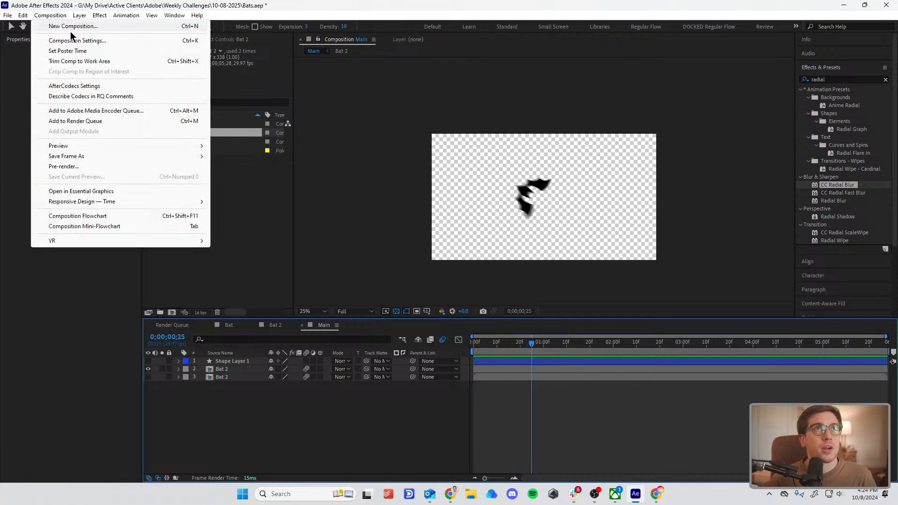
pyautogui.click(70, 38)
pyautogui.click(362, 157)
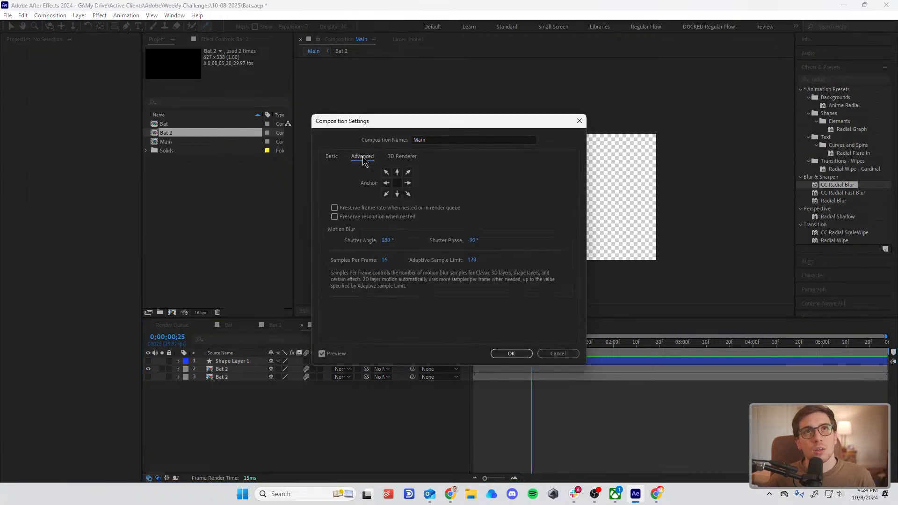
pyautogui.moveTo(440, 125); pyautogui.dragTo(148, 167)
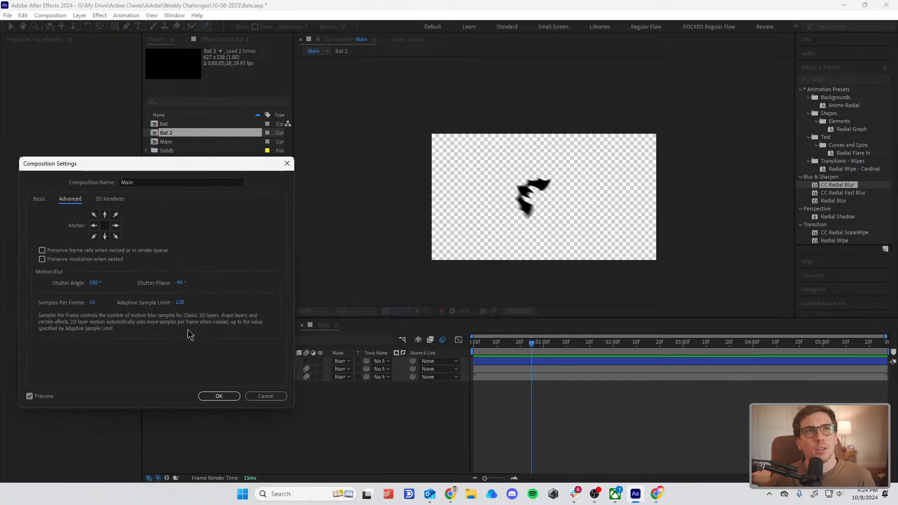
pyautogui.moveTo(266, 287); pyautogui.dragTo(232, 293)
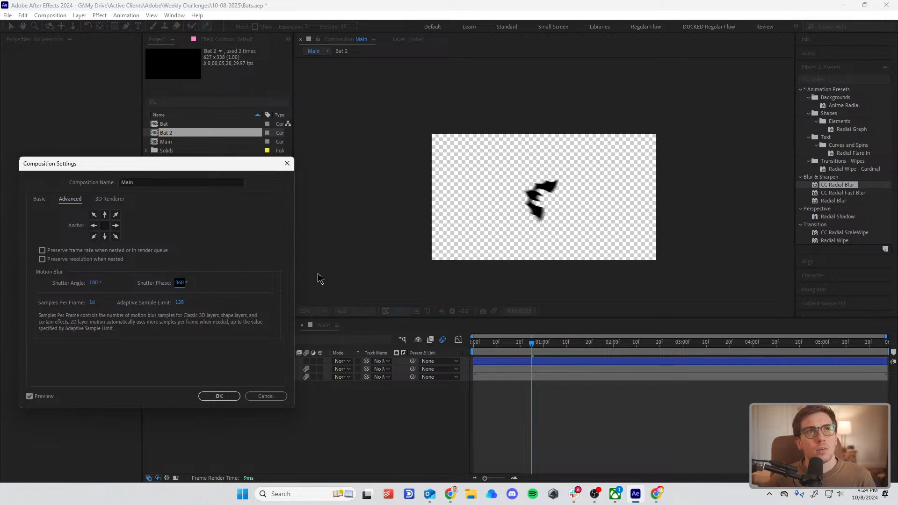
pyautogui.moveTo(123, 298); pyautogui.dragTo(94, 299)
pyautogui.moveTo(181, 284); pyautogui.dragTo(102, 295)
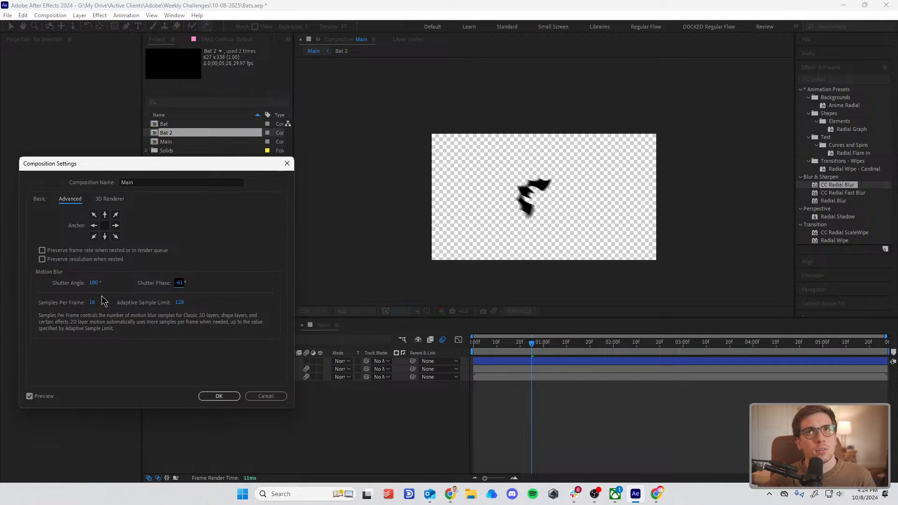
pyautogui.moveTo(180, 283); pyautogui.dragTo(102, 311)
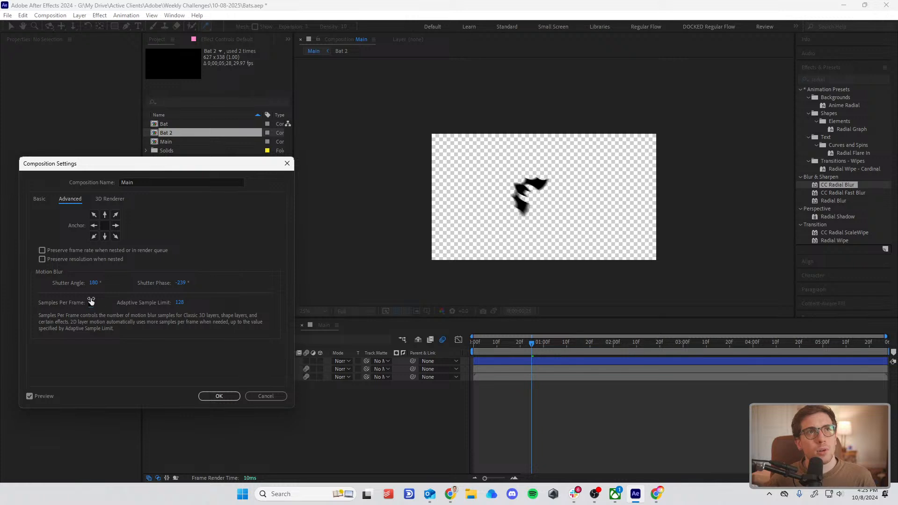
pyautogui.click(219, 397)
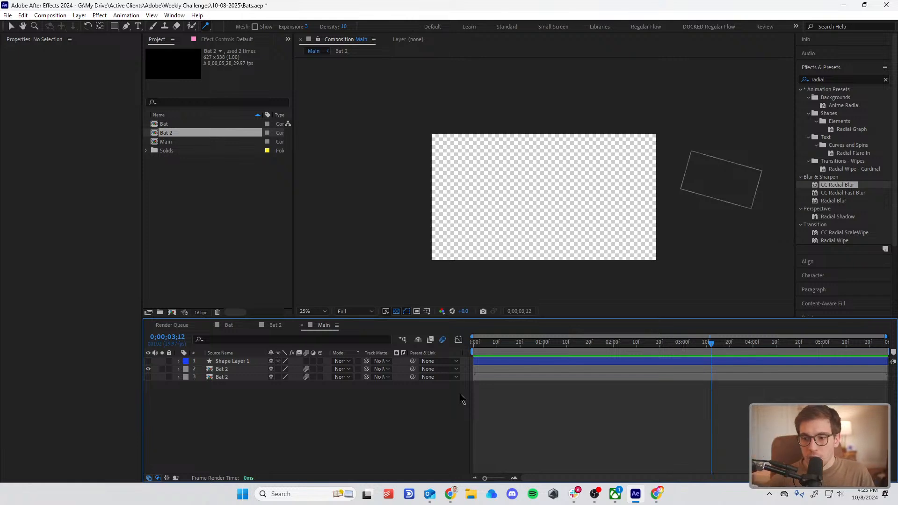
pyautogui.click(595, 495)
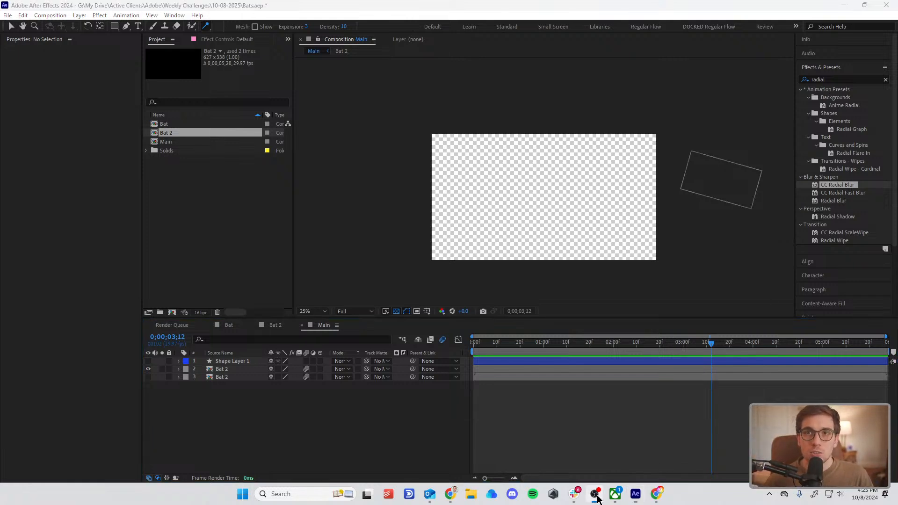